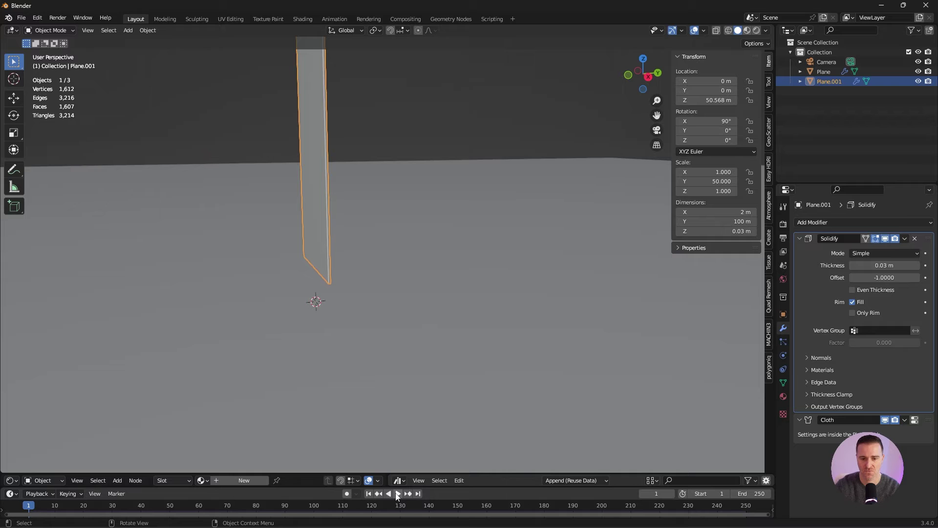
# Step: Play the cloth simulation of the tall upright plane above the ground
pyautogui.click(394, 492)
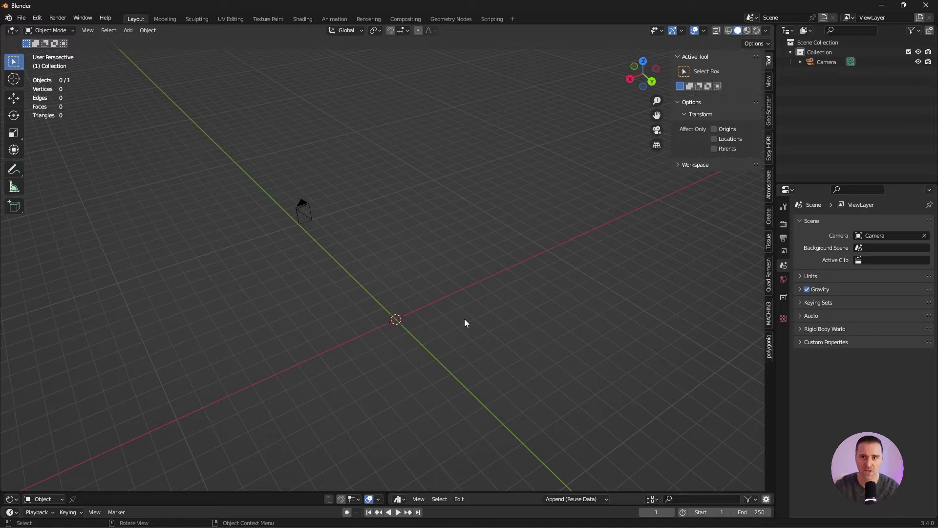
# Step: Add a plane at the origin, scale it by 2 and raise it along Z to about 3.89 m
pyautogui.hotkey('shift', 'a')
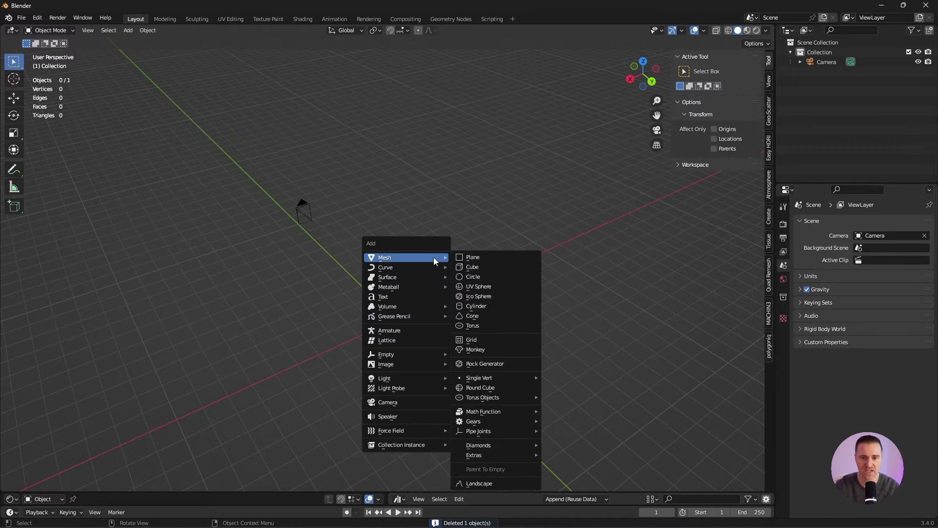
pyautogui.click(462, 257)
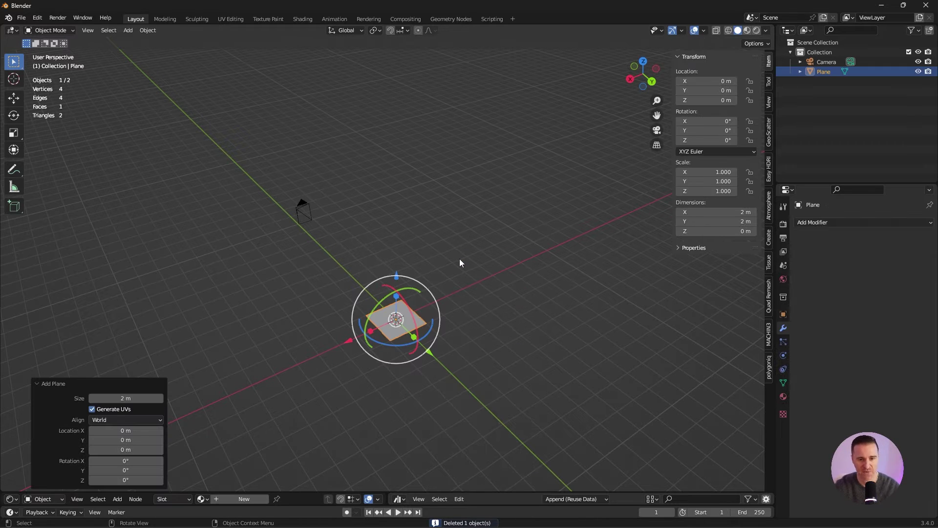
pyautogui.write('s2')
pyautogui.press('Return')
pyautogui.keyDown('shift'); pyautogui.moveTo(459, 259); pyautogui.dragTo(493, 204, button='middle'); pyautogui.keyUp('shift')
pyautogui.moveTo(430, 220); pyautogui.dragTo(435, 144)
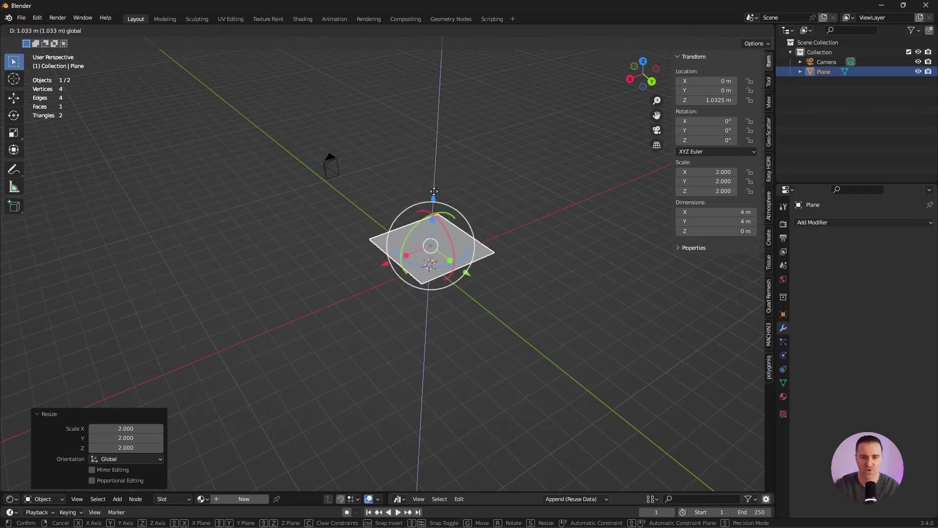
pyautogui.click(450, 242)
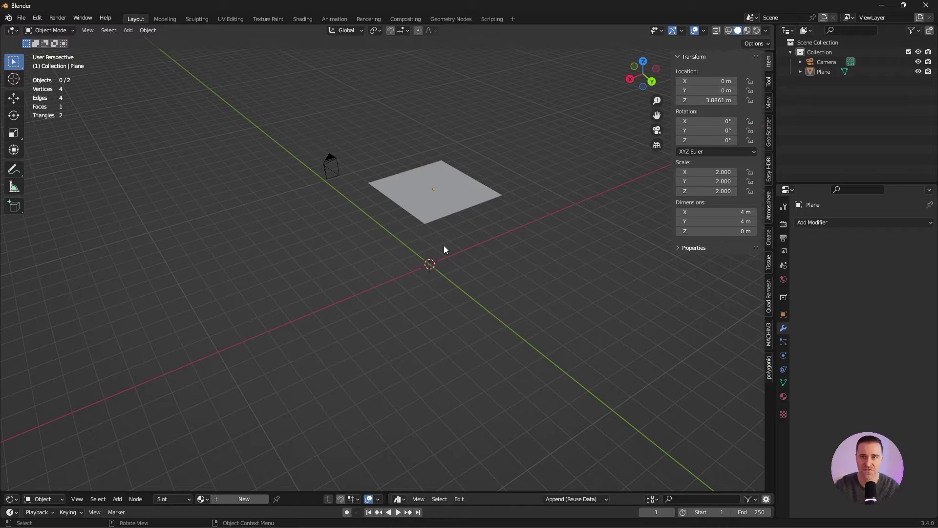
# Step: Add a UV sphere at the origin, beneath the raised plane
pyautogui.hotkey('shift', 'a')
pyautogui.moveTo(443, 245)
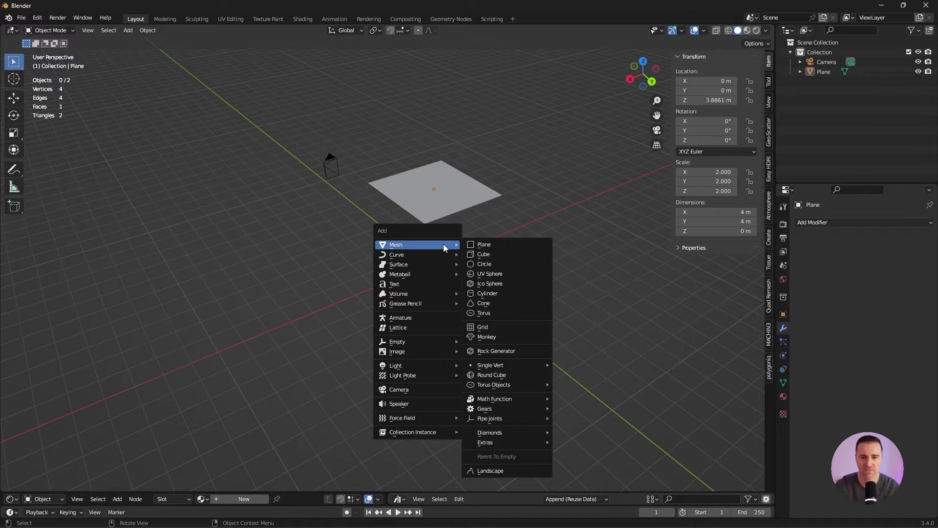
pyautogui.click(497, 272)
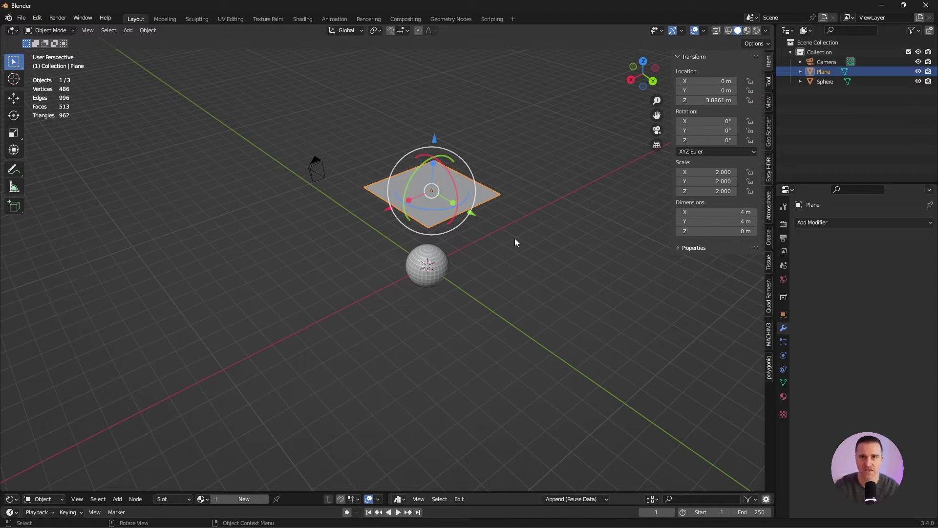
# Step: Scale the raised plane by a factor of 4
pyautogui.press('s')
pyautogui.press('4')
pyautogui.press('Return')
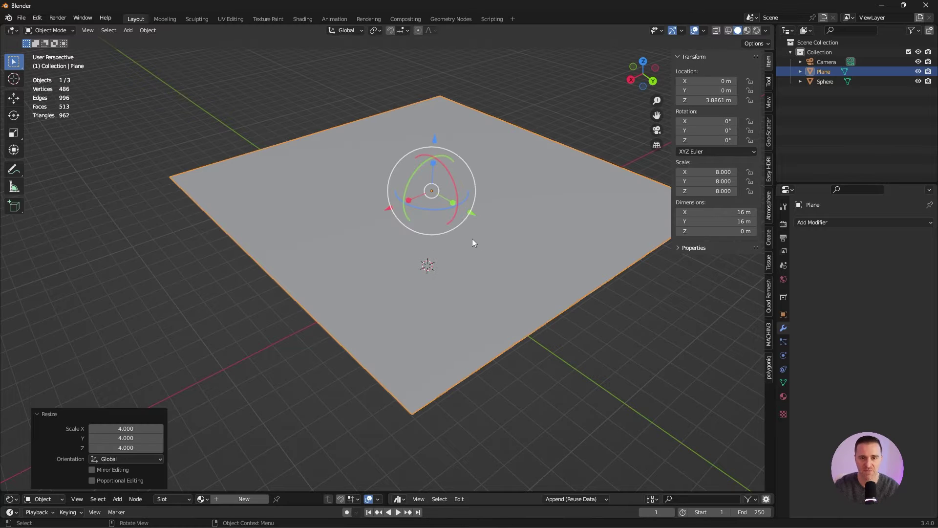
# Step: Subdivide the plane's mesh with 20 cuts and return to Object Mode
pyautogui.moveTo(491, 238); pyautogui.dragTo(432, 245, button='middle')
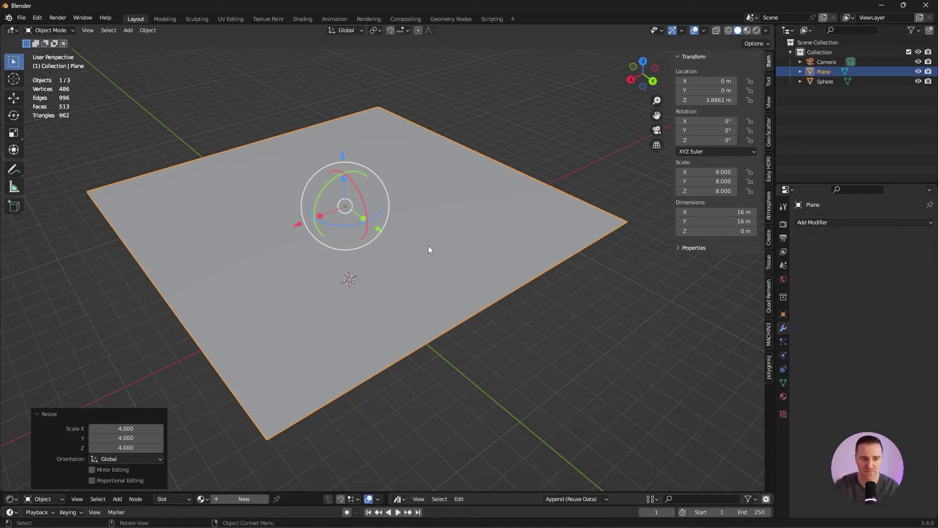
pyautogui.press('Tab')
pyautogui.rightClick(422, 248)
pyautogui.click(420, 247)
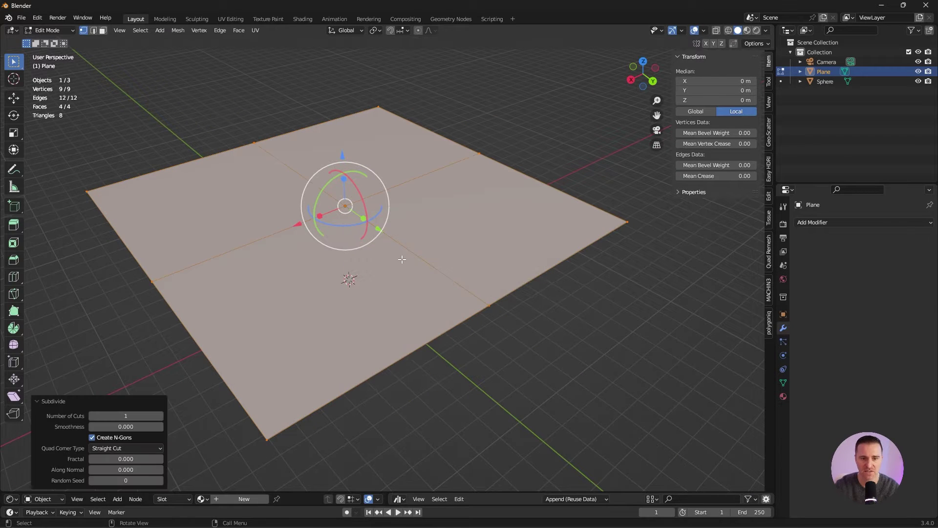
pyautogui.doubleClick(138, 416)
pyautogui.write('20')
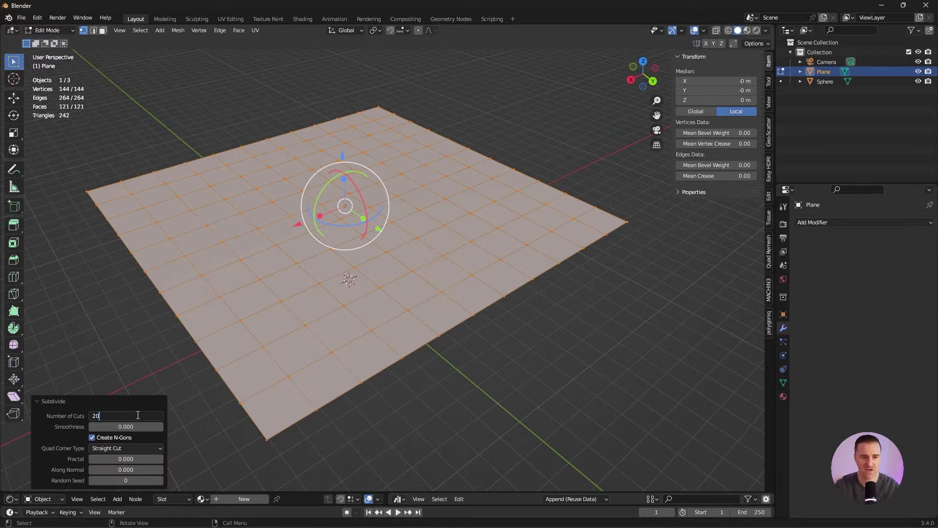
pyautogui.press('Return')
pyautogui.press('Tab')
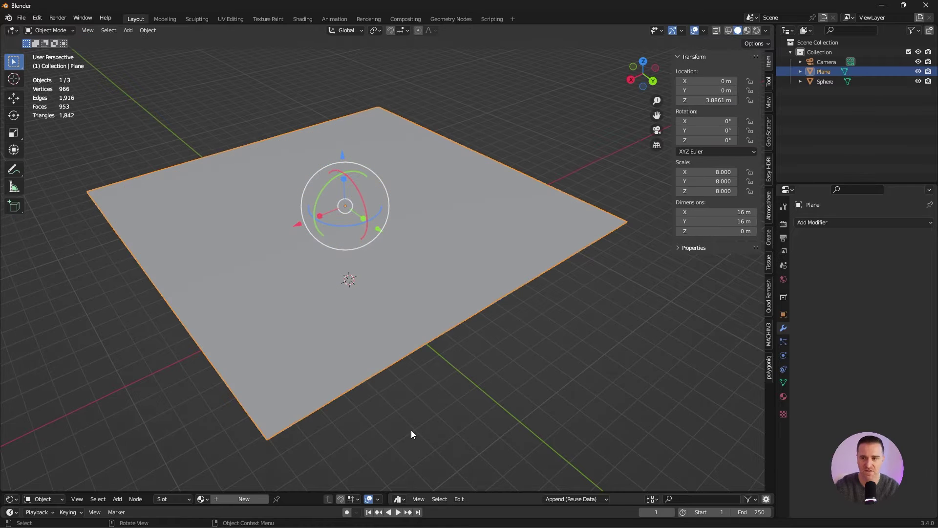
# Step: Add a Subdivision Surface modifier to the plane with the viewport level set to 2, and deselect the plane
pyautogui.click(827, 222)
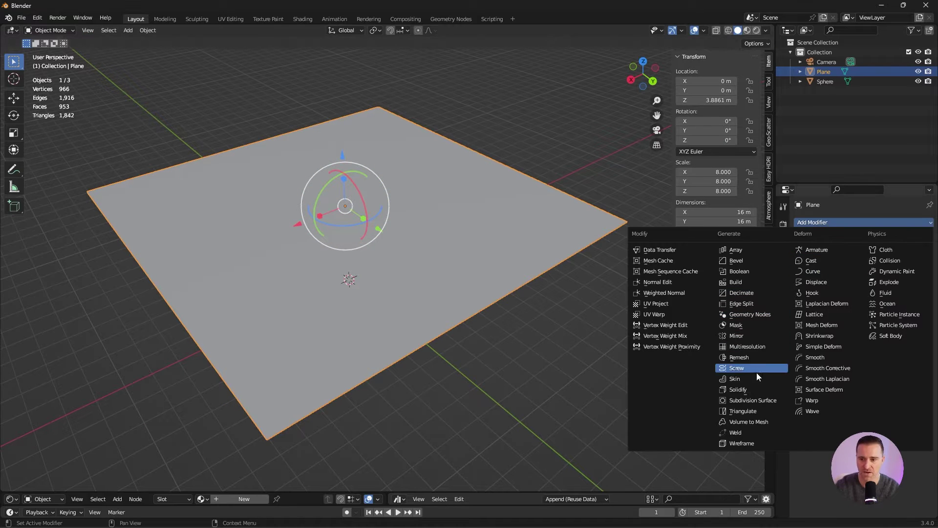
pyautogui.click(760, 399)
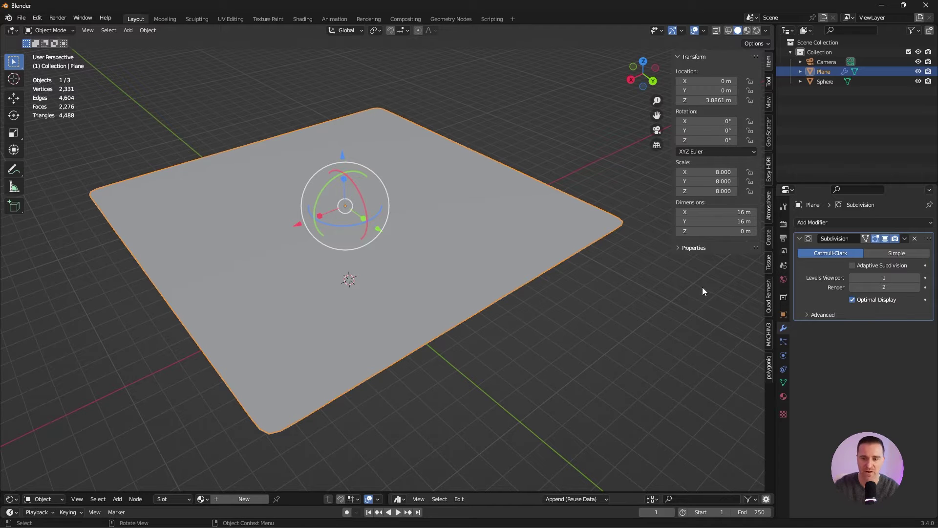
pyautogui.click(918, 277)
pyautogui.click(434, 342)
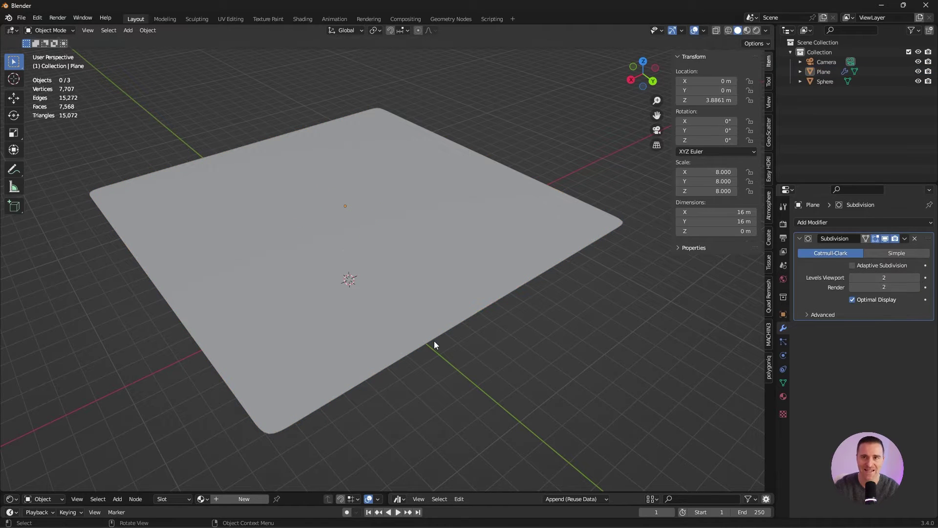
# Step: Make the sphere a Collision object in its physics settings
pyautogui.moveTo(433, 342); pyautogui.dragTo(351, 293, button='middle')
pyautogui.click(351, 293)
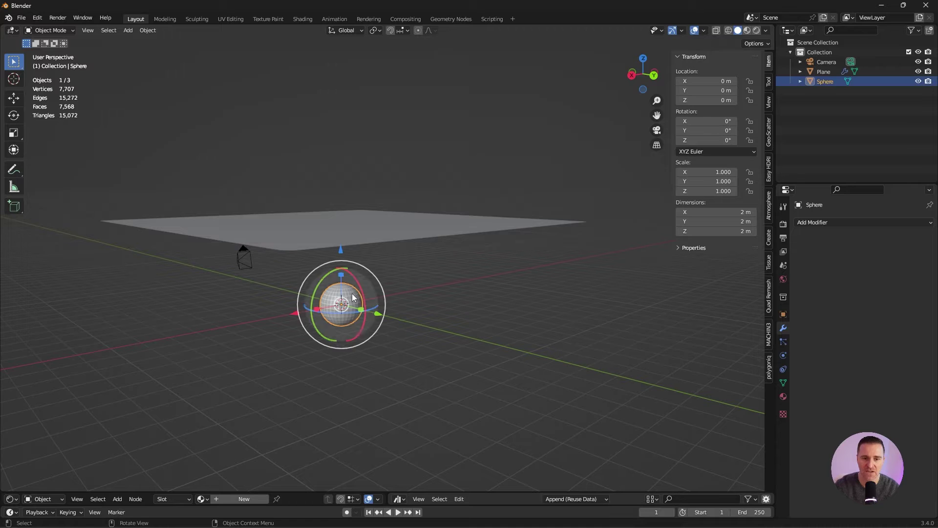
pyautogui.click(783, 354)
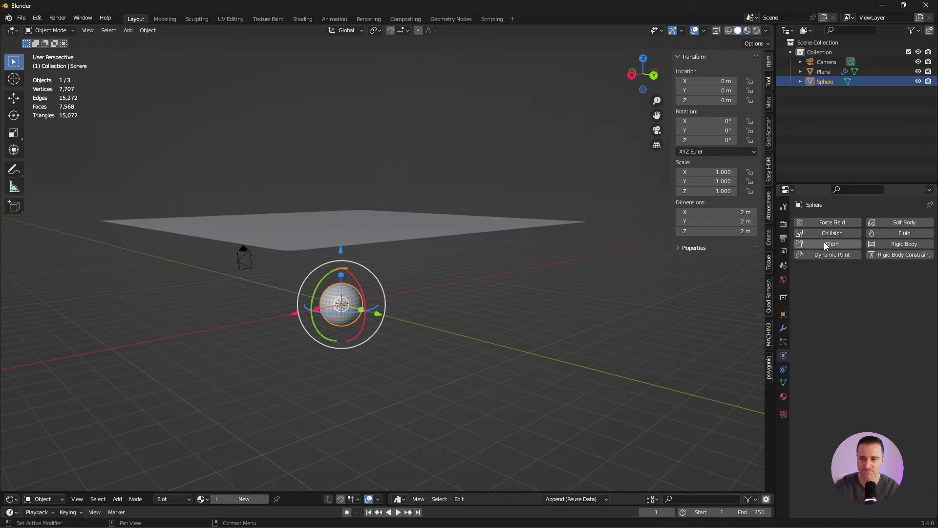
pyautogui.click(836, 234)
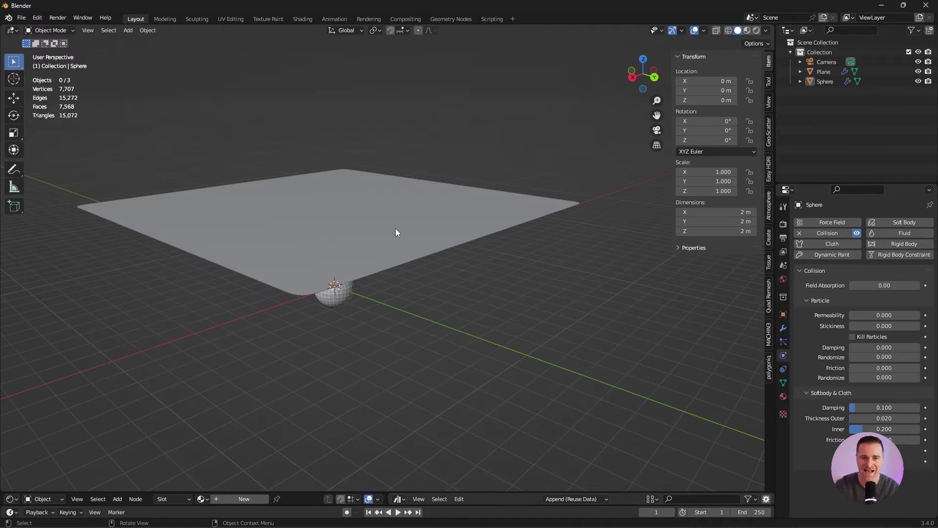
# Step: Add Cloth physics to the plane and apply the Cotton preset
pyautogui.click(386, 222)
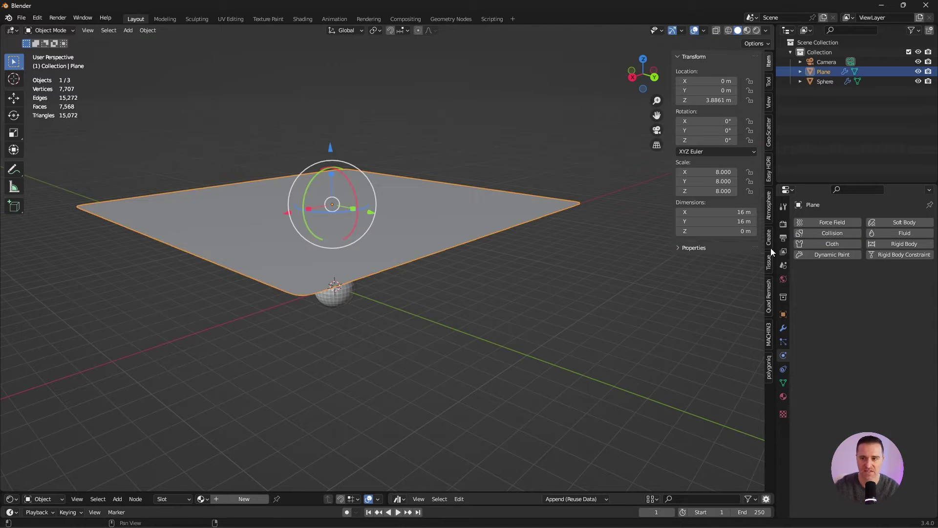
pyautogui.click(846, 243)
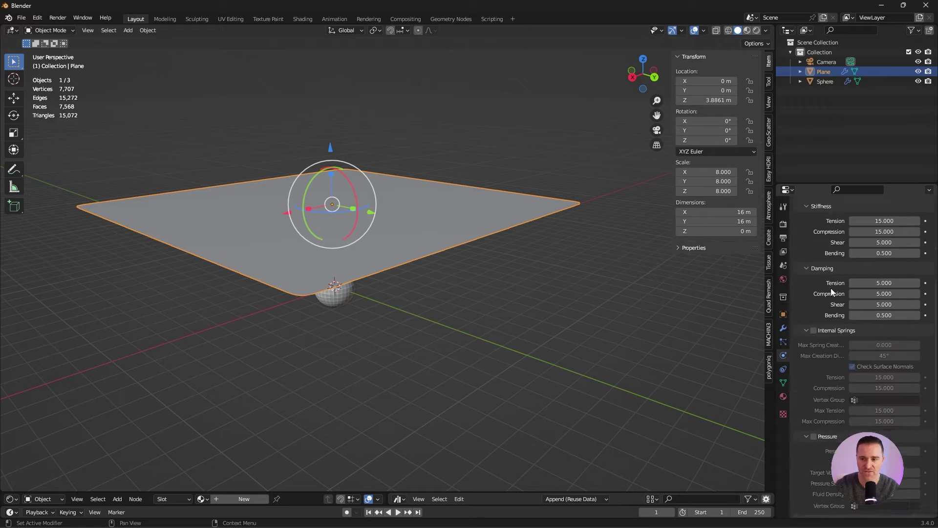
pyautogui.scroll(-10, 829, 289)
pyautogui.scroll(10, 829, 291)
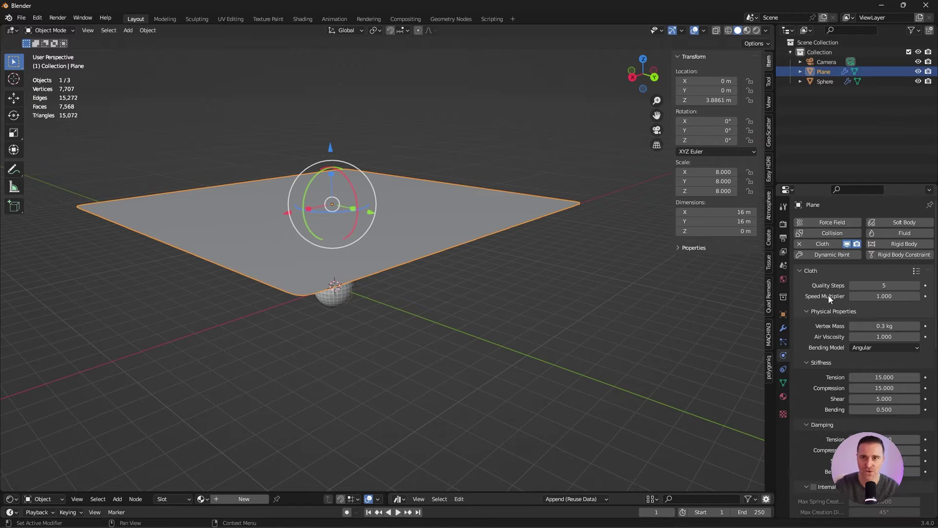
pyautogui.click(916, 271)
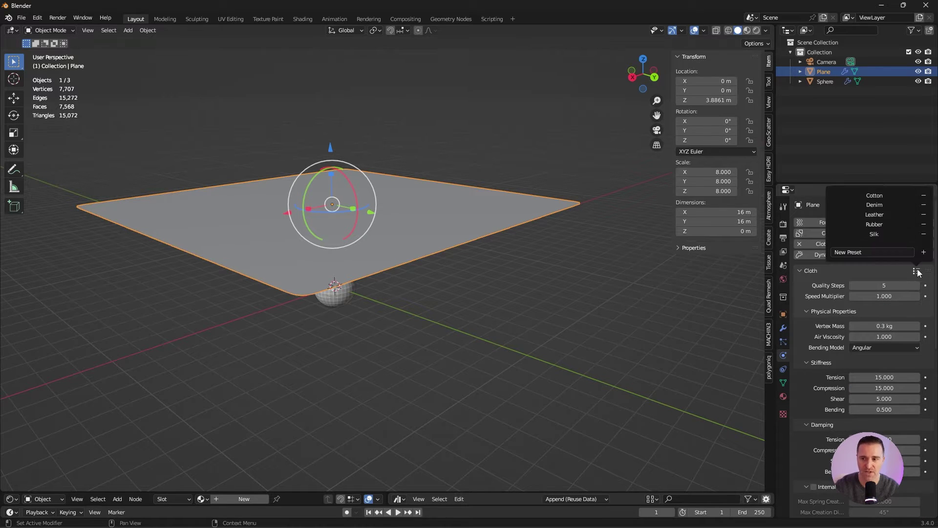
pyautogui.click(879, 195)
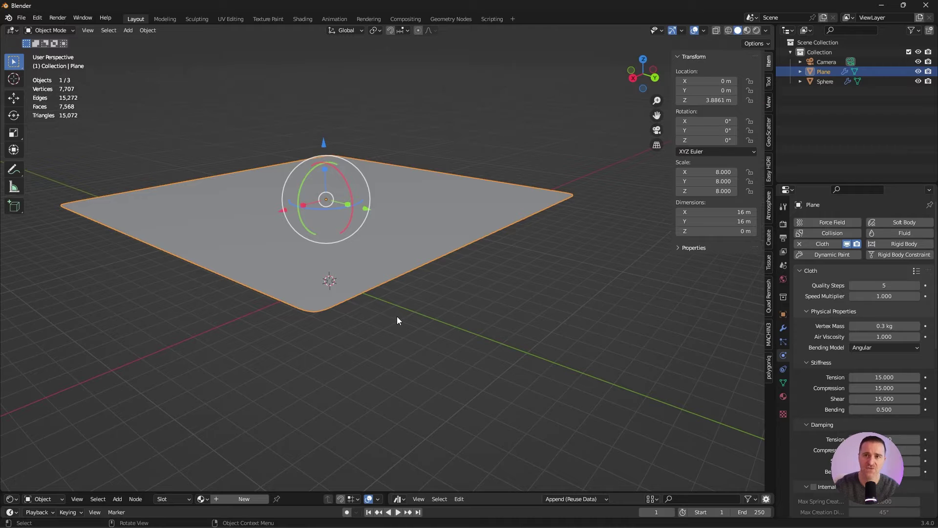
# Step: Play the simulation to watch the cloth fall over the sphere, and return to the first frame
pyautogui.press('space')
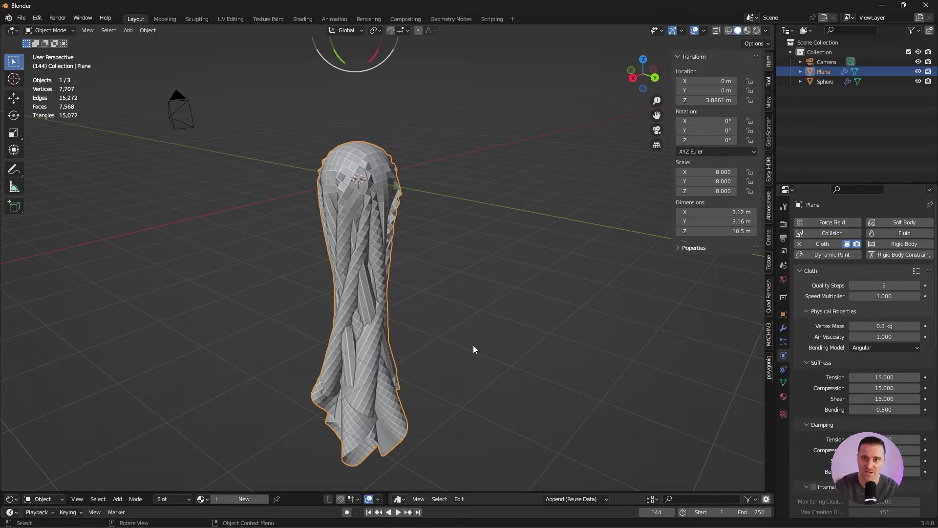
pyautogui.click(368, 512)
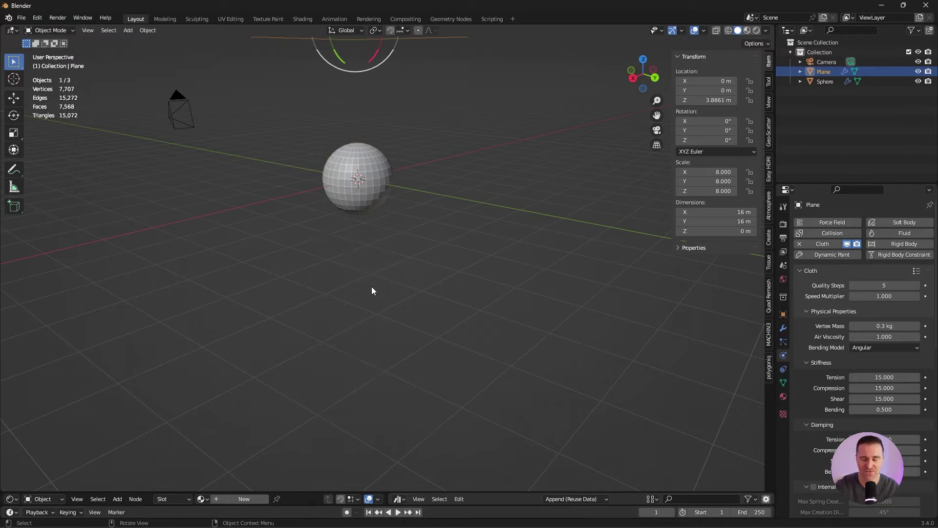
# Step: Set the plane's X, Y and Z scale to 4 and apply the scale
pyautogui.moveTo(371, 287); pyautogui.dragTo(376, 337, button='middle')
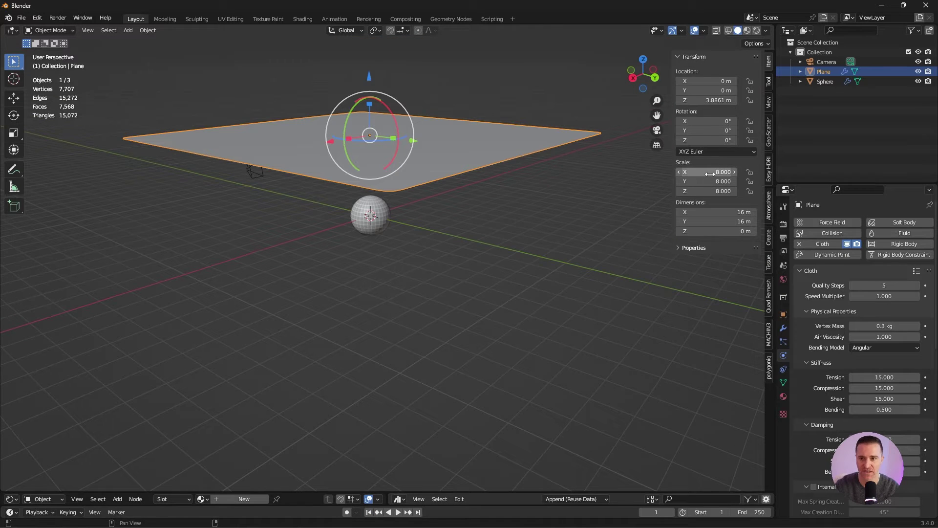
pyautogui.moveTo(709, 174); pyautogui.dragTo(709, 191)
pyautogui.write('4')
pyautogui.press('Return')
pyautogui.moveTo(639, 254); pyautogui.dragTo(632, 258, button='middle')
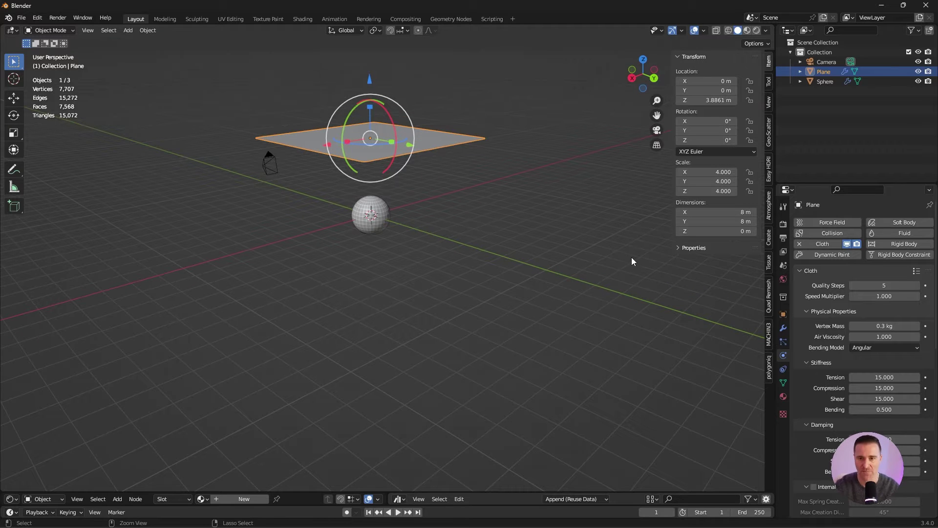
pyautogui.hotkey('ctrl', 'a')
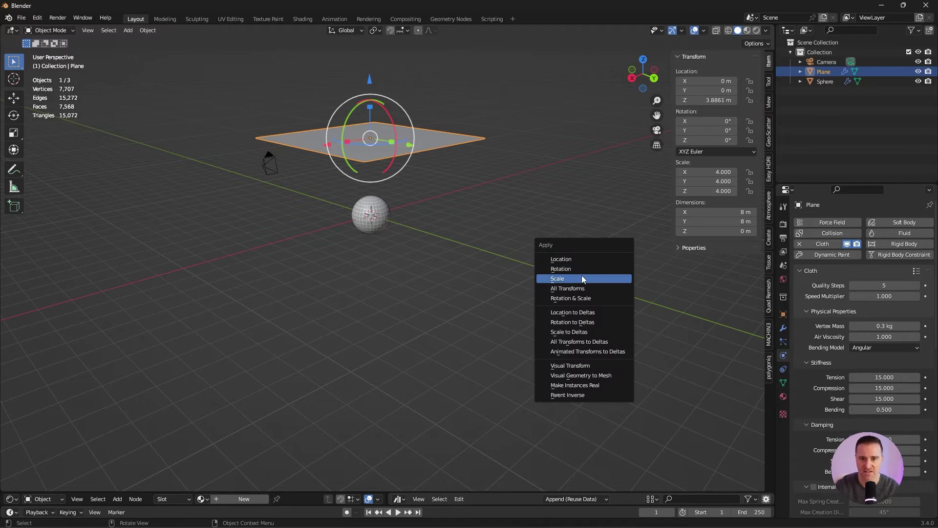
pyautogui.click(581, 275)
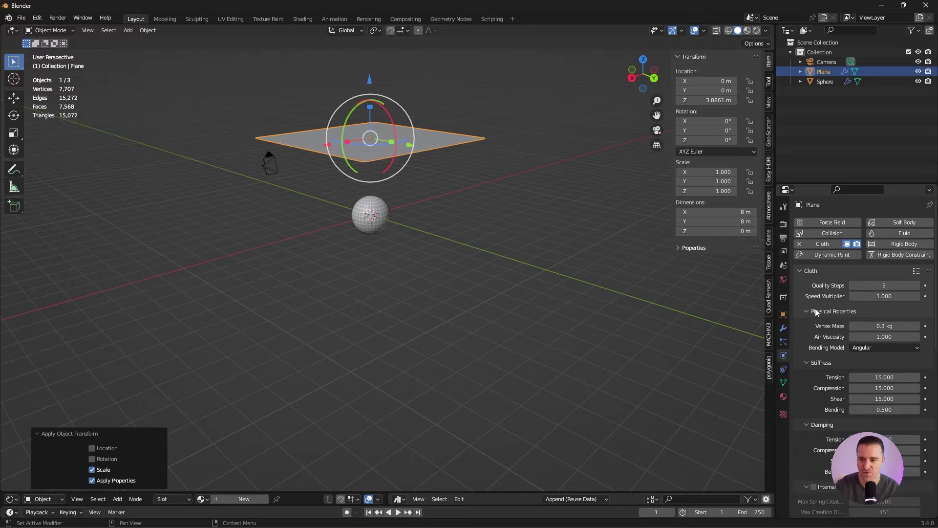
# Step: Enable Self Collisions on the cloth, with collision quality 6 and quality steps 10
pyautogui.scroll(-15, 815, 308)
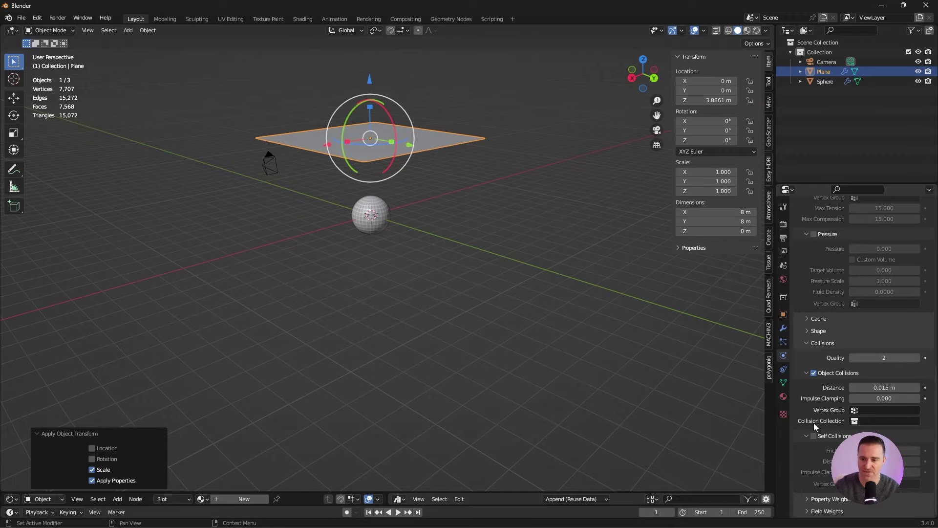
pyautogui.click(813, 436)
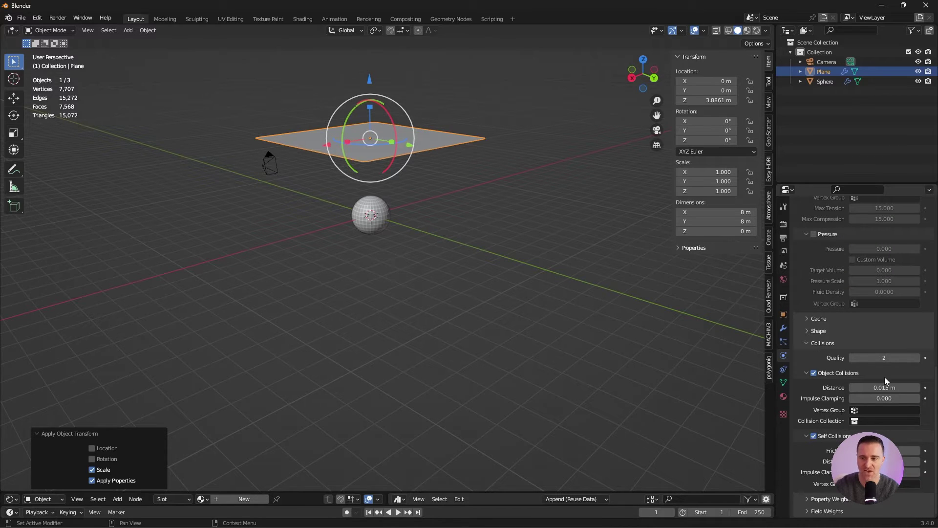
pyautogui.click(887, 358)
pyautogui.write('6')
pyautogui.press('Return')
pyautogui.scroll(15, 887, 358)
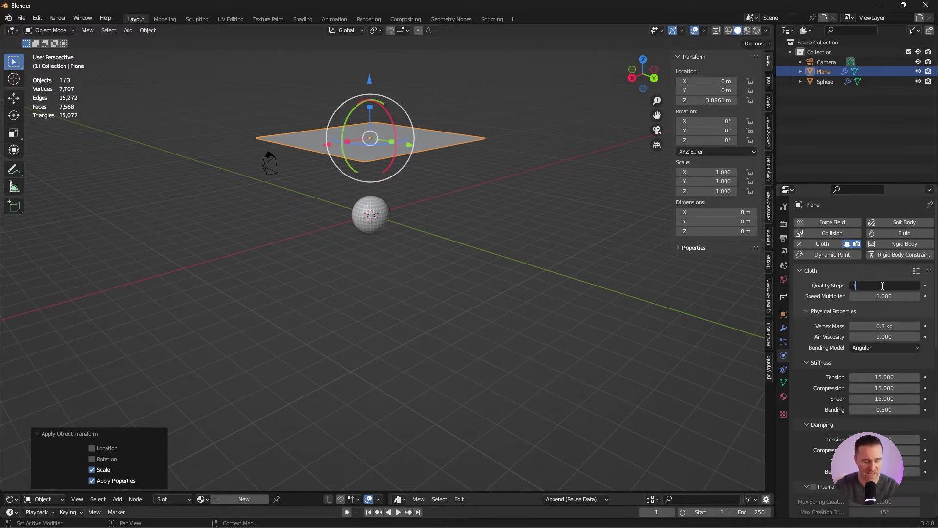
pyautogui.click(429, 464)
# Step: Play the updated cloth simulation, pause it at frame 52 and examine the draped cloth in rendered shading
pyautogui.click(397, 512)
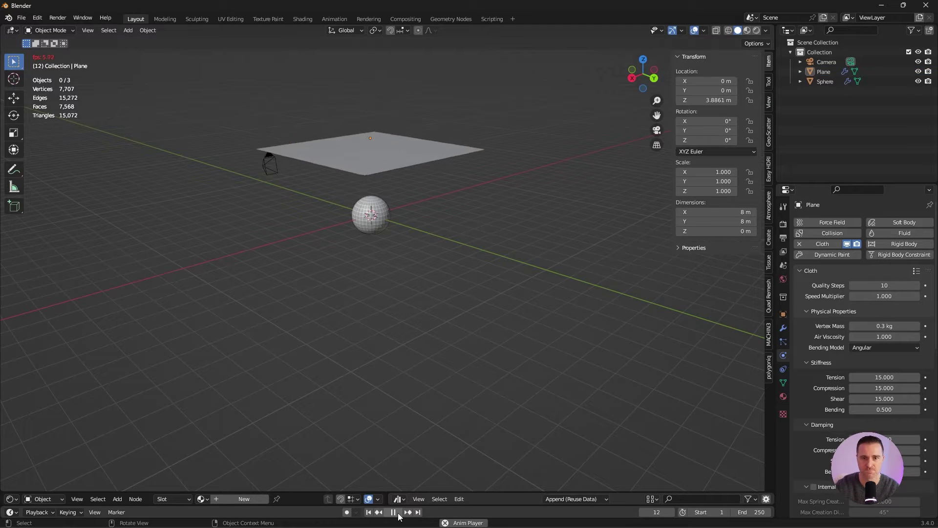
pyautogui.click(398, 514)
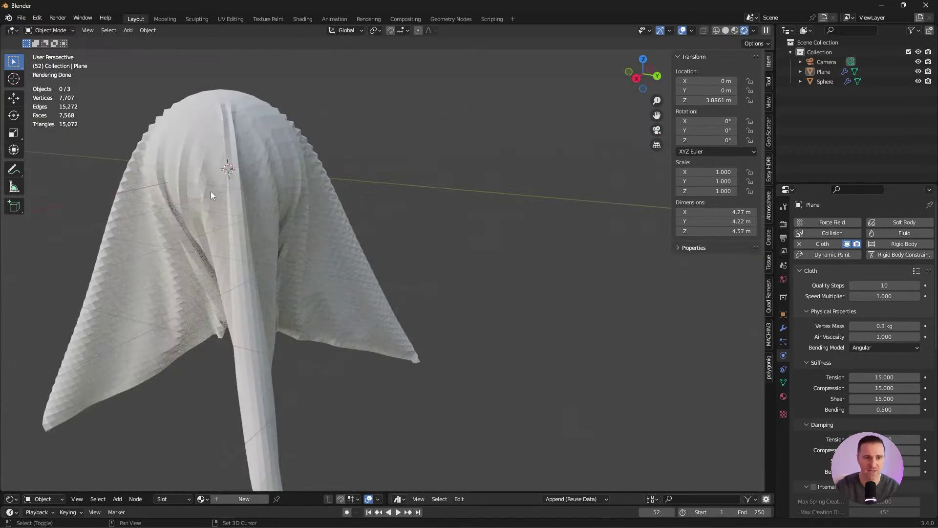
pyautogui.keyDown('shift'); pyautogui.moveTo(210, 191); pyautogui.dragTo(341, 199, button='middle'); pyautogui.keyUp('shift')
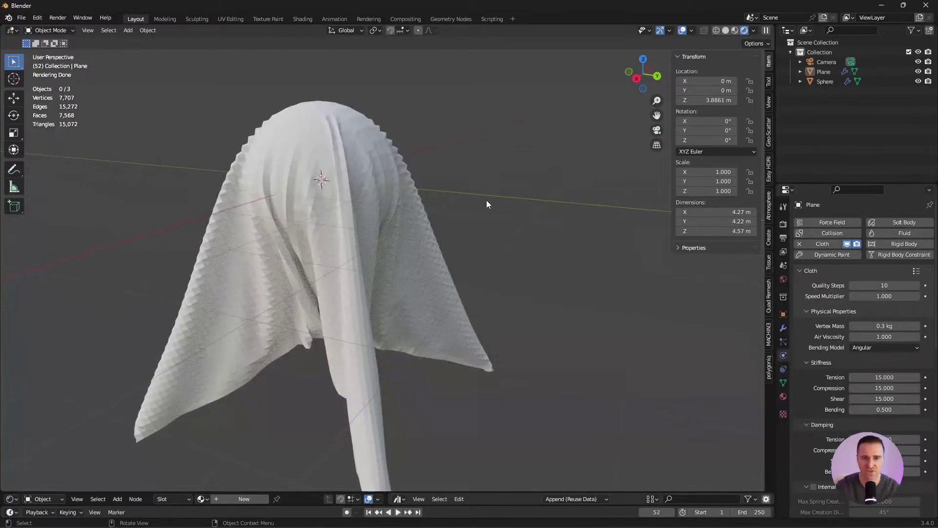
# Step: Apply smooth shading to the draped cloth plane
pyautogui.click(303, 139)
pyautogui.rightClick(300, 139)
pyautogui.click(300, 140)
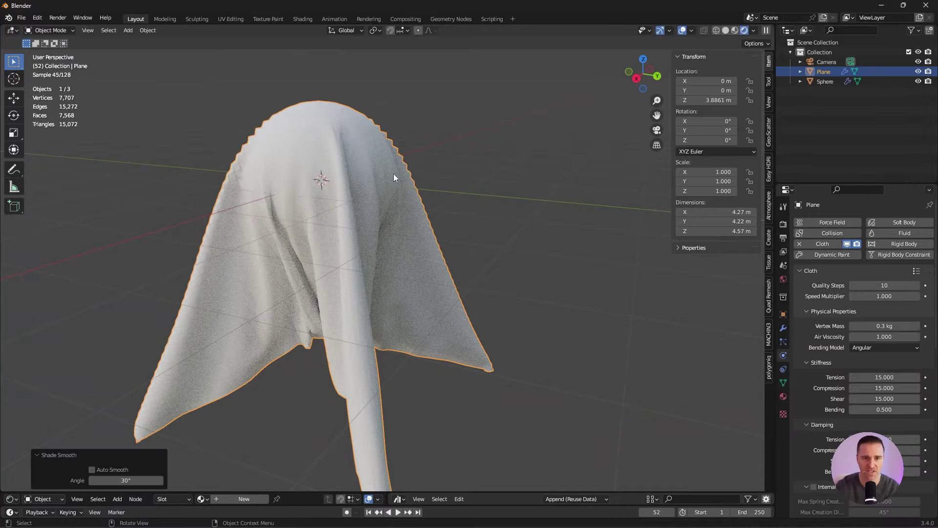
# Step: Move the Subdivision modifier below Cloth, return to the first frame, and add a level 1 Subdivision modifier above Cloth
pyautogui.click(783, 328)
pyautogui.moveTo(928, 240); pyautogui.dragTo(893, 351)
pyautogui.hotkey('shift', 'Left')
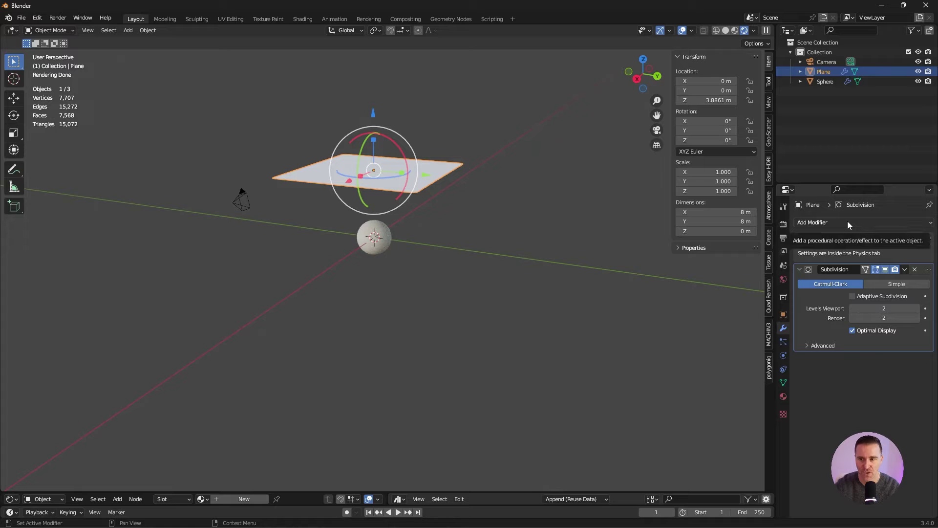
pyautogui.hotkey('ctrl', '1')
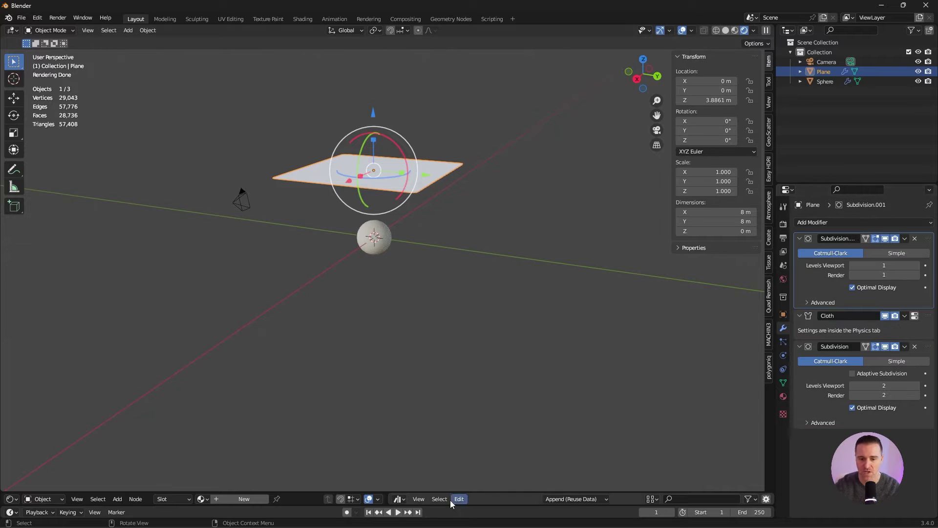
# Step: Play the simulation with the added subdivision, then stop it back at the first frame and deselect the plane
pyautogui.click(397, 512)
pyautogui.press('Escape')
pyautogui.click(371, 287)
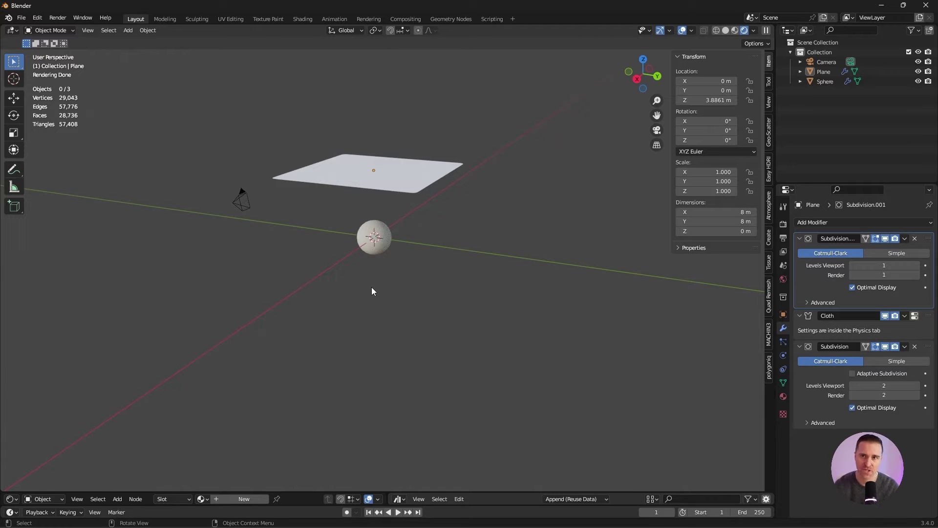
# Step: In the right side view, duplicate the cloth plane four times, staggering the copies sideways and at different heights above the sphere
pyautogui.press('KP_3')
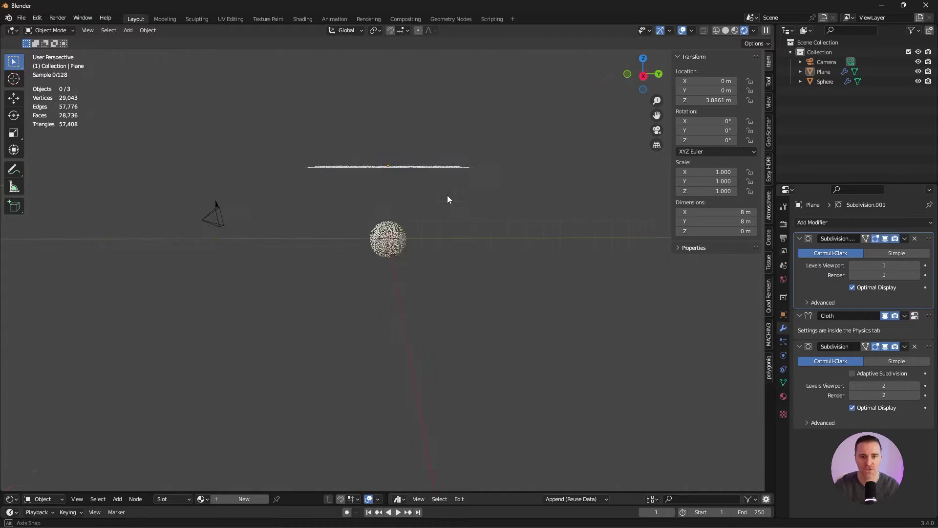
pyautogui.click(430, 165)
pyautogui.keyDown('shift'); pyautogui.moveTo(450, 198); pyautogui.dragTo(441, 209, button='middle'); pyautogui.keyUp('shift')
pyautogui.scroll(4, 441, 209)
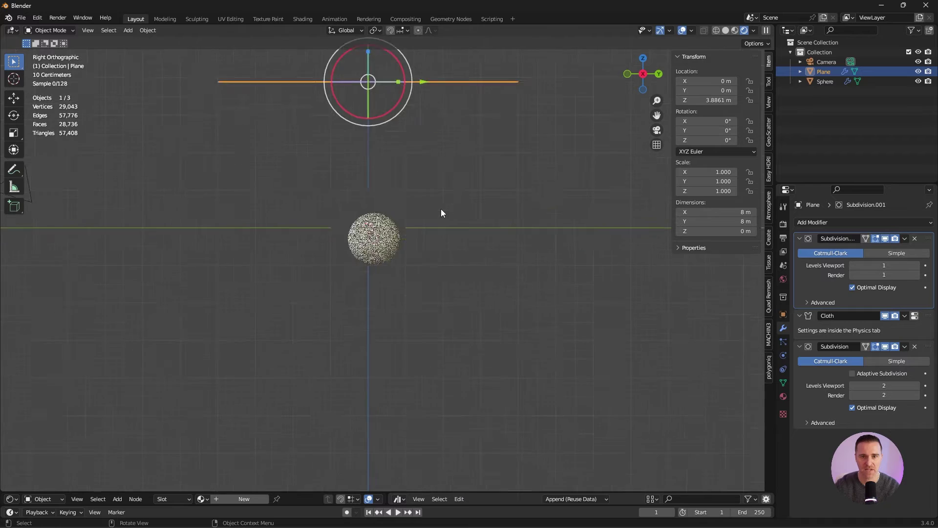
pyautogui.keyDown('shift'); pyautogui.moveTo(419, 139); pyautogui.dragTo(415, 230, button='middle'); pyautogui.keyUp('shift')
pyautogui.hotkey('shift', 'd')
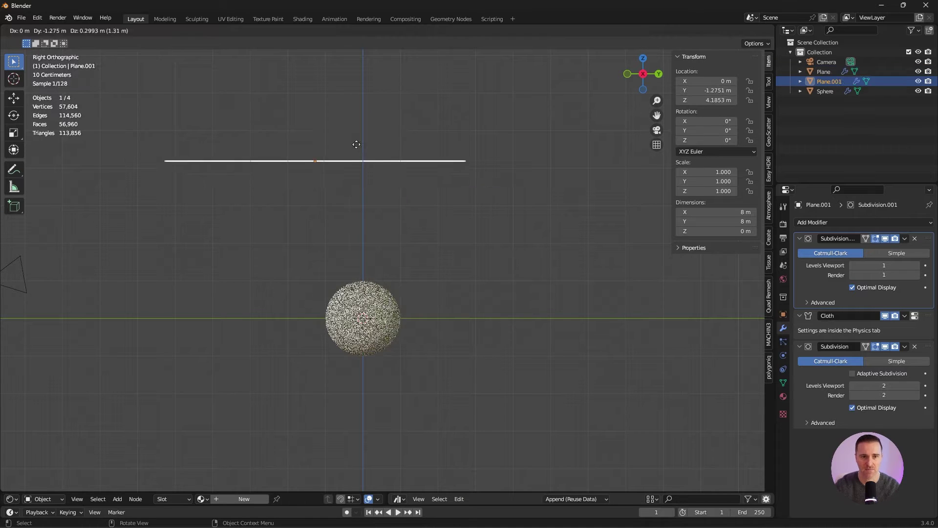
pyautogui.click(298, 150)
pyautogui.hotkey('shift', 'd')
pyautogui.click(401, 106)
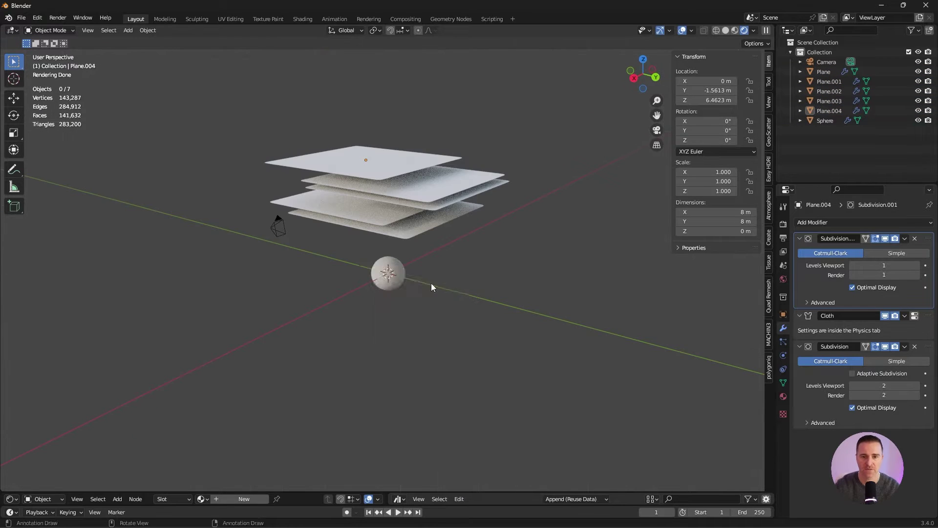
# Step: Add a new plane at the origin and scale it by 10 as a ground surface
pyautogui.hotkey('shift', 'a')
pyautogui.moveTo(440, 282)
pyautogui.click(470, 56)
pyautogui.press('s')
pyautogui.press('1')
pyautogui.press('0')
pyautogui.press('Return')
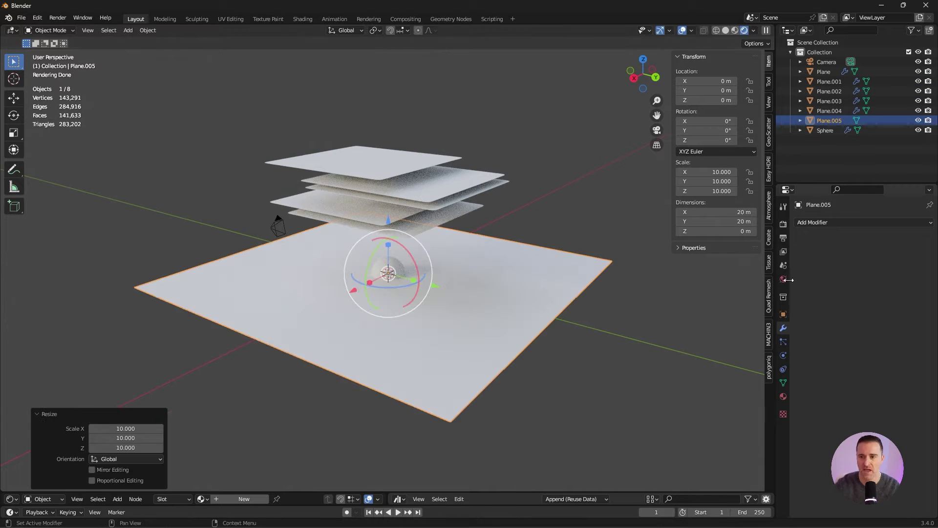
# Step: Enable Collision physics on the ground plane and lower it to about Z -1.95 m, below the sphere
pyautogui.click(783, 369)
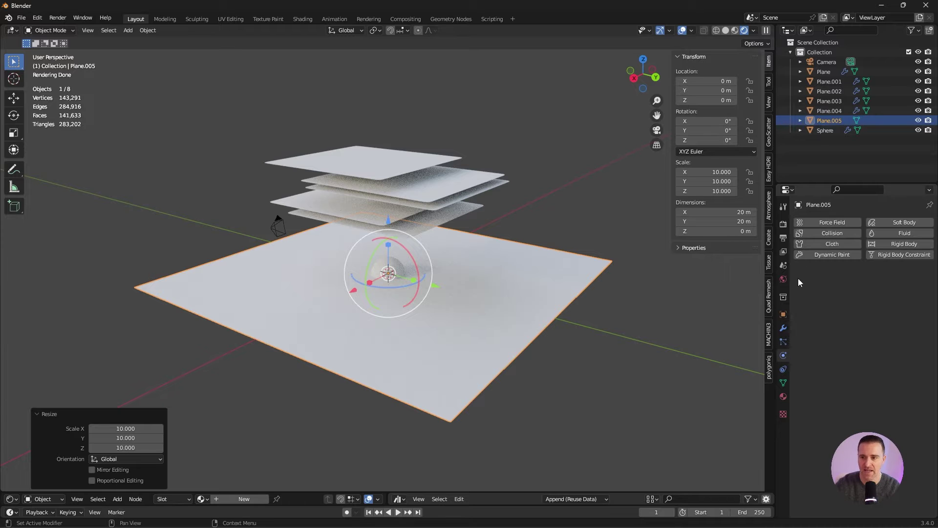
pyautogui.click(817, 231)
pyautogui.press('g')
pyautogui.press('z')
pyautogui.moveTo(384, 248); pyautogui.dragTo(384, 258)
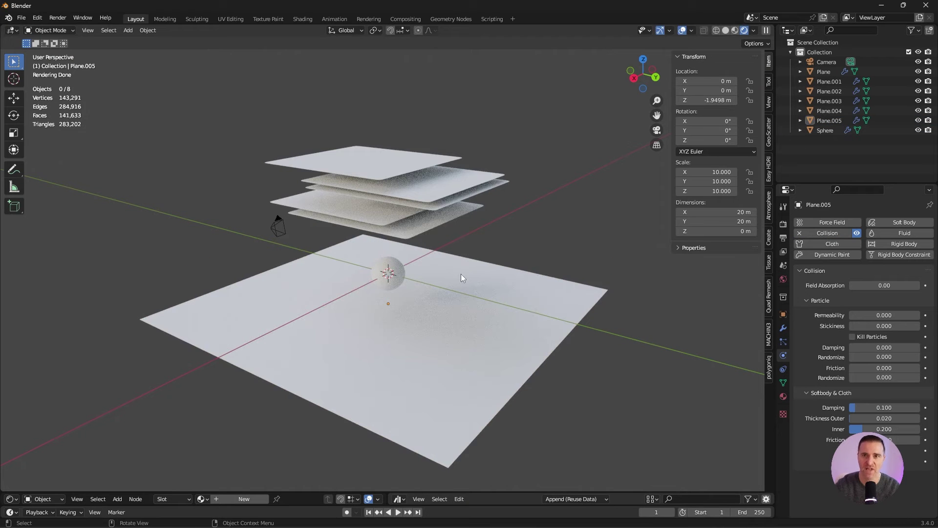
# Step: Duplicate the collision sphere in the right side view to about Y -2.24 m and Z -0.78 m
pyautogui.press('KP_3')
pyautogui.scroll(3, 490, 238)
pyautogui.click(490, 221)
pyautogui.hotkey('shift', 'd')
pyautogui.click(435, 240)
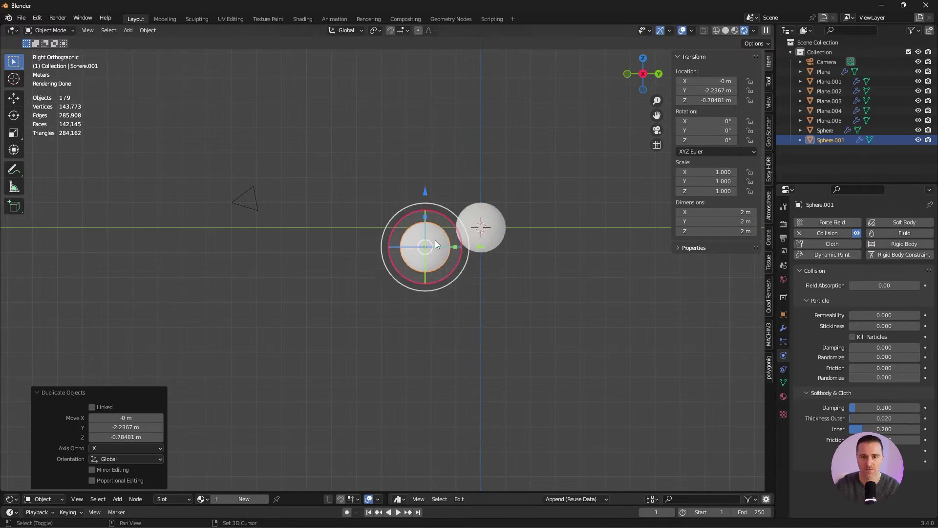
# Step: Place another sphere copy at about X 1.02 m, Y -4.85 m, Z 1.84 m, and shift the first copy along X
pyautogui.hotkey('shift', 'd')
pyautogui.click(370, 174)
pyautogui.press('ctrl+KP_1')
pyautogui.moveTo(345, 182); pyautogui.dragTo(320, 182)
pyautogui.click(399, 255)
pyautogui.moveTo(349, 246); pyautogui.dragTo(371, 246)
# Step: Duplicate the original sphere to about X -0.49 m, Y 1.35 m and Z 1.69 m
pyautogui.click(402, 223)
pyautogui.keyDown('alt'); pyautogui.moveTo(401, 223); pyautogui.dragTo(494, 221, button='middle'); pyautogui.keyUp('alt')
pyautogui.hotkey('shift', 'd')
pyautogui.click(483, 184)
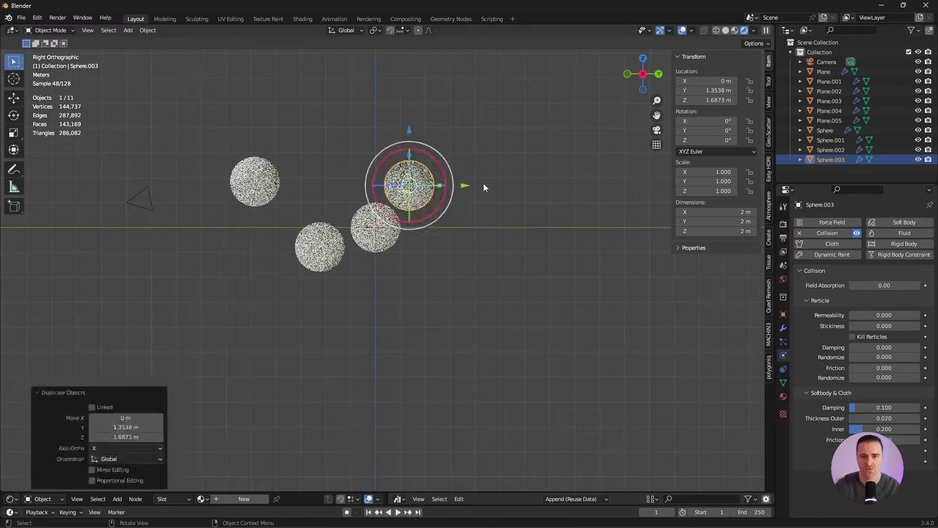
pyautogui.keyDown('alt'); pyautogui.moveTo(483, 184); pyautogui.dragTo(410, 185, button='middle'); pyautogui.keyUp('alt')
pyautogui.moveTo(453, 186); pyautogui.dragTo(466, 187)
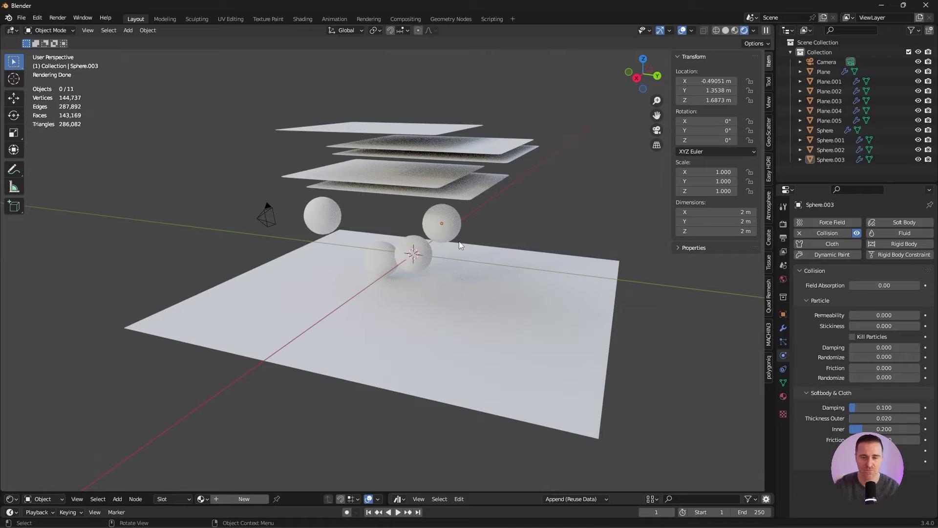
# Step: Select all five floating cloth planes and join them into one object
pyautogui.moveTo(415, 241); pyautogui.dragTo(427, 235, button='middle')
pyautogui.moveTo(528, 197); pyautogui.dragTo(415, 145)
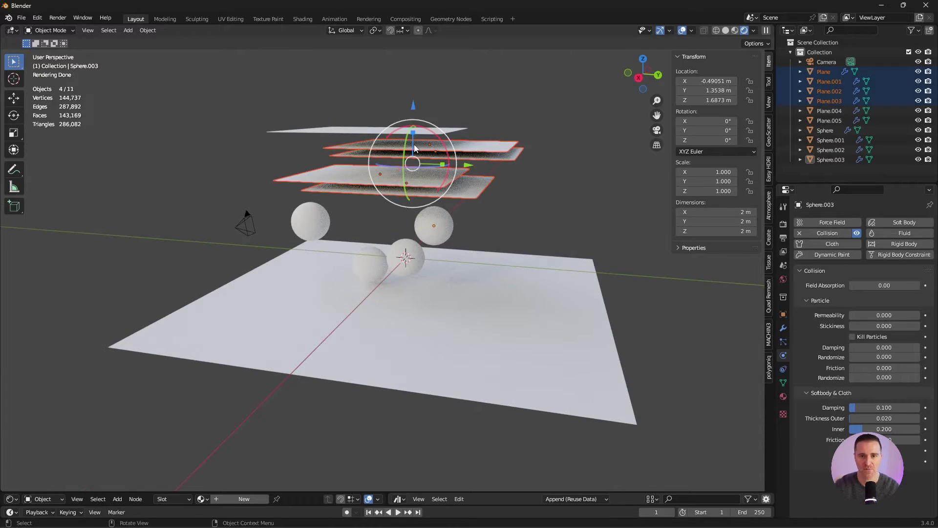
pyautogui.keyDown('shift'); pyautogui.click(346, 130); pyautogui.keyUp('shift')
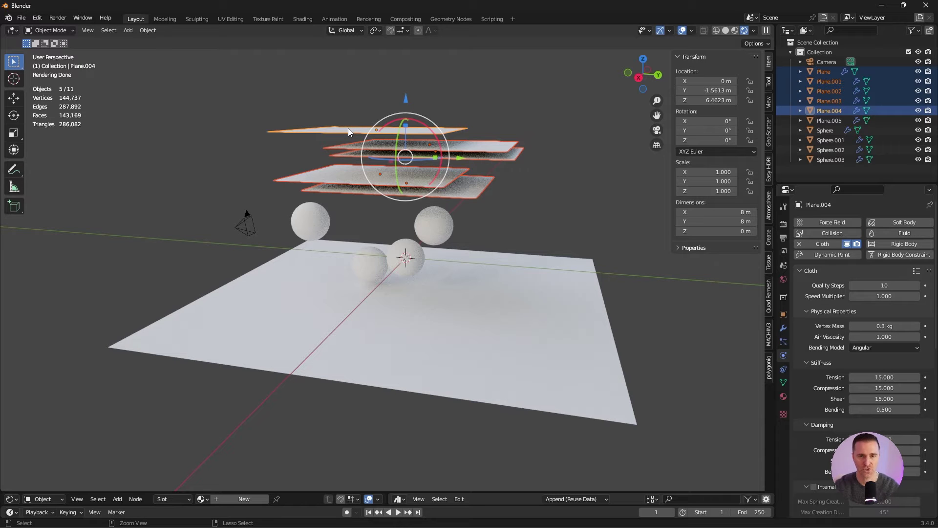
pyautogui.hotkey('ctrl', 'j')
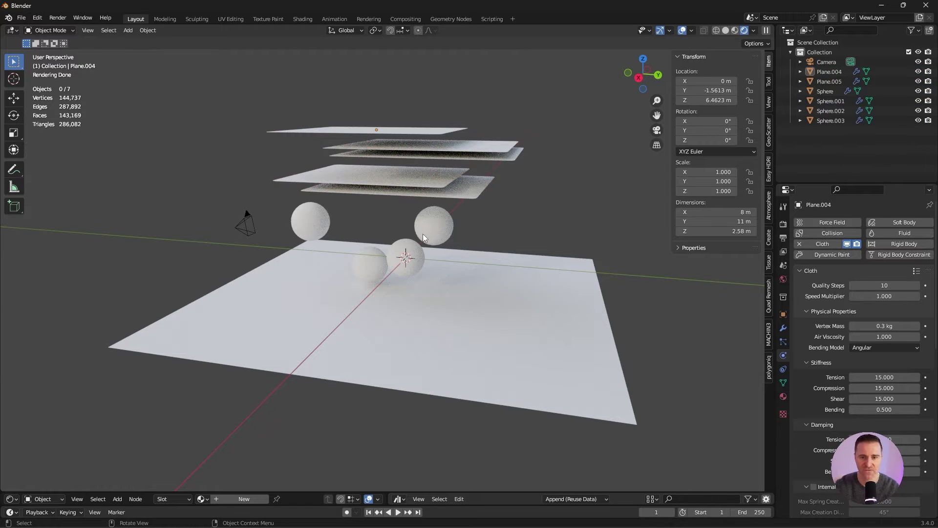
# Step: Select the four collision spheres and join them into one object
pyautogui.click(426, 231)
pyautogui.keyDown('shift'); pyautogui.click(403, 254); pyautogui.keyUp('shift')
pyautogui.keyDown('shift'); pyautogui.click(365, 265); pyautogui.keyUp('shift')
pyautogui.keyDown('shift'); pyautogui.click(302, 217); pyautogui.keyUp('shift')
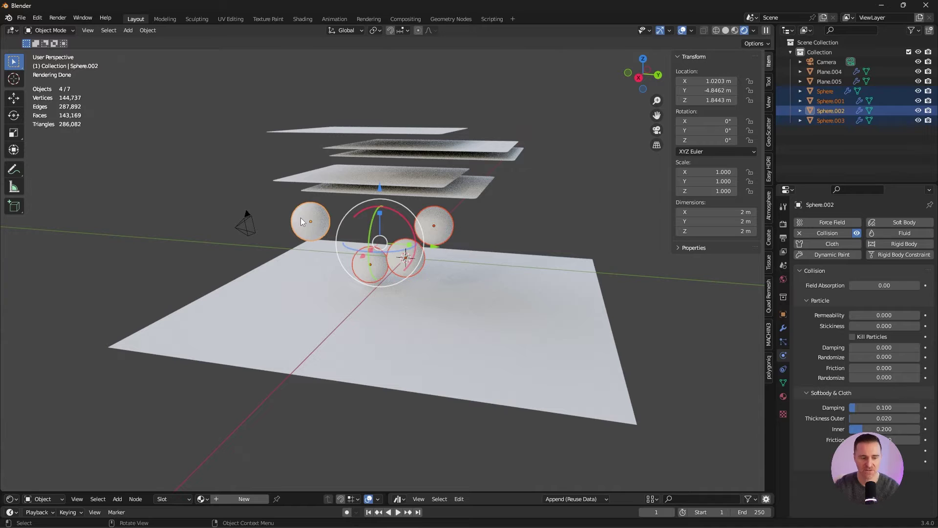
pyautogui.hotkey('ctrl', 'j')
# Step: Add a Solidify modifier with 0.02 m thickness to the joined cloth and place it directly below the Cloth modifier
pyautogui.click(424, 182)
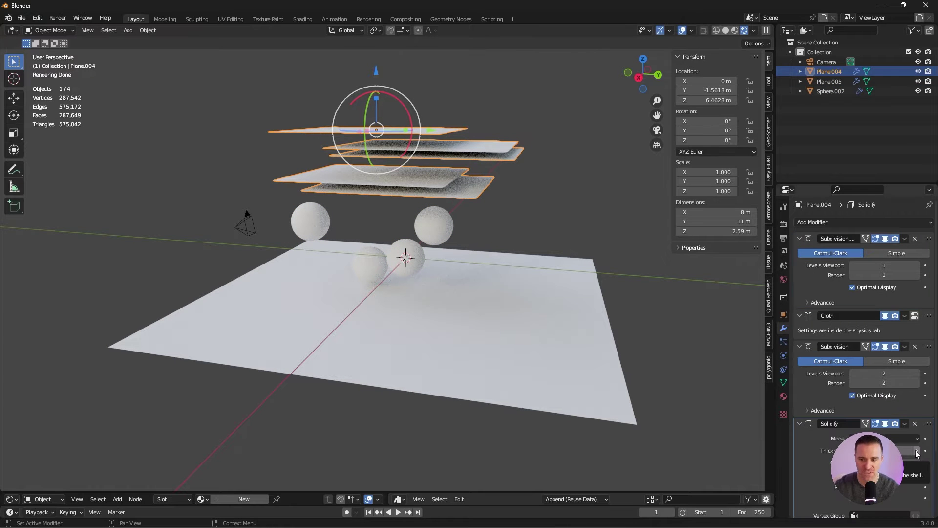
pyautogui.click(915, 346)
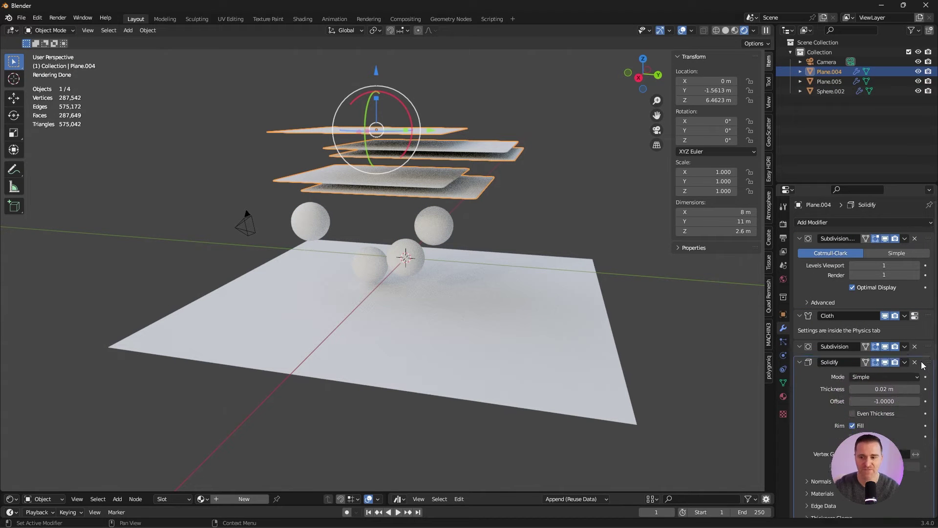
pyautogui.moveTo(919, 347); pyautogui.dragTo(918, 340)
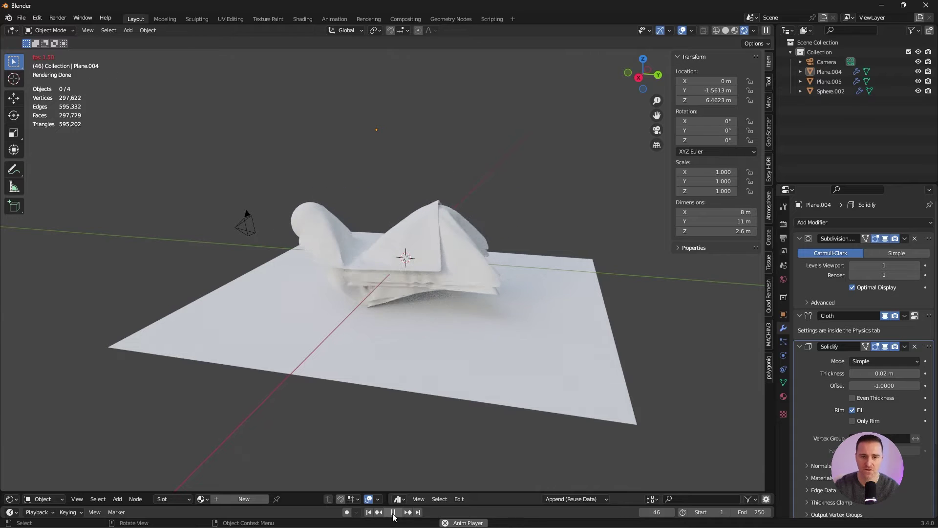
# Step: Play the layered cloth simulation, pause it at frame 51, and return to the first frame
pyautogui.click(394, 512)
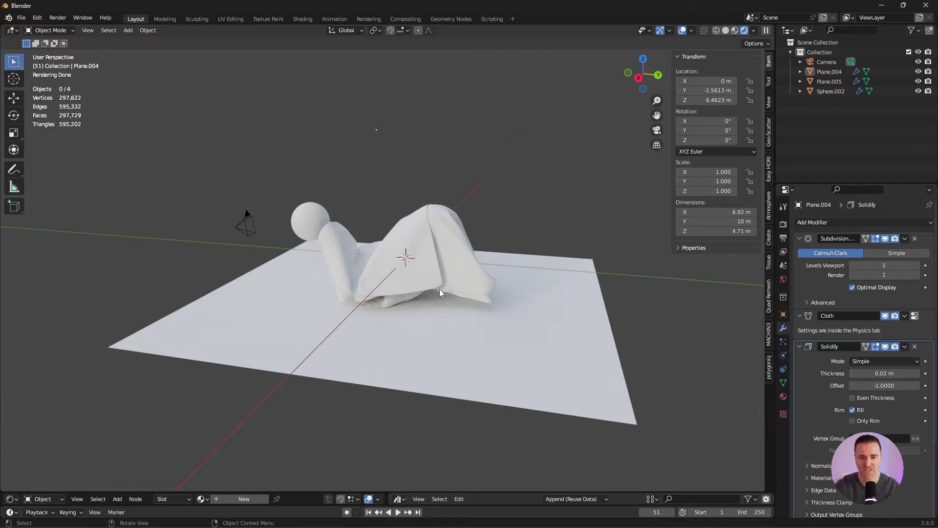
pyautogui.hotkey('shift', 'Left')
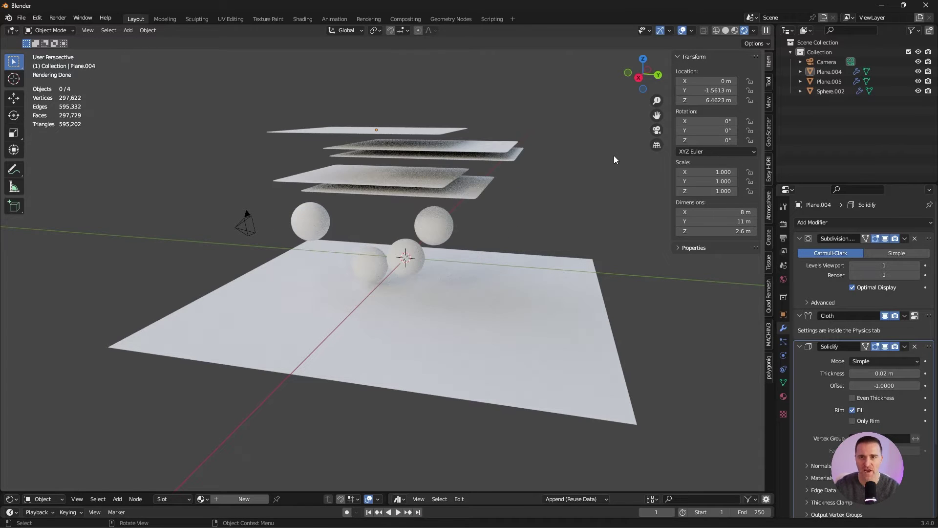
# Step: Set the joined cloth's cache end frame to 70 and bake the simulation
pyautogui.click(489, 148)
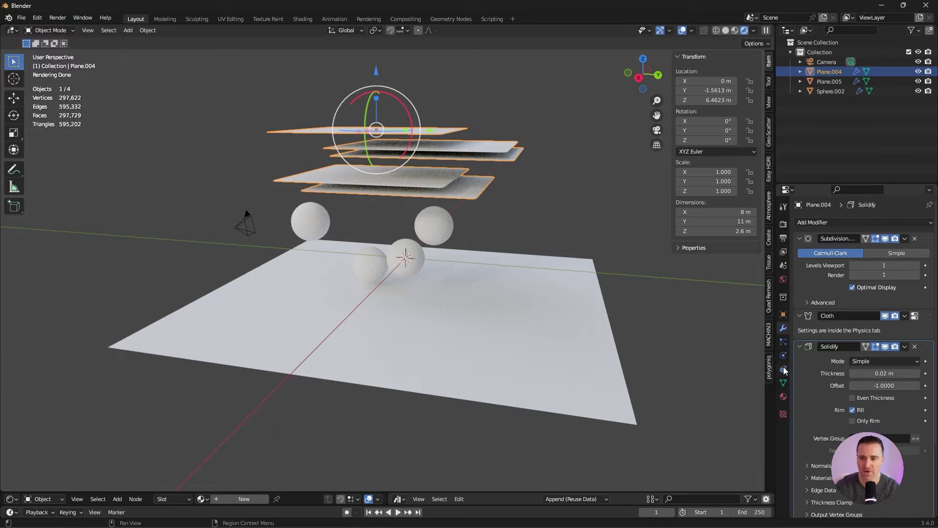
pyautogui.click(783, 371)
pyautogui.scroll(-10, 807, 370)
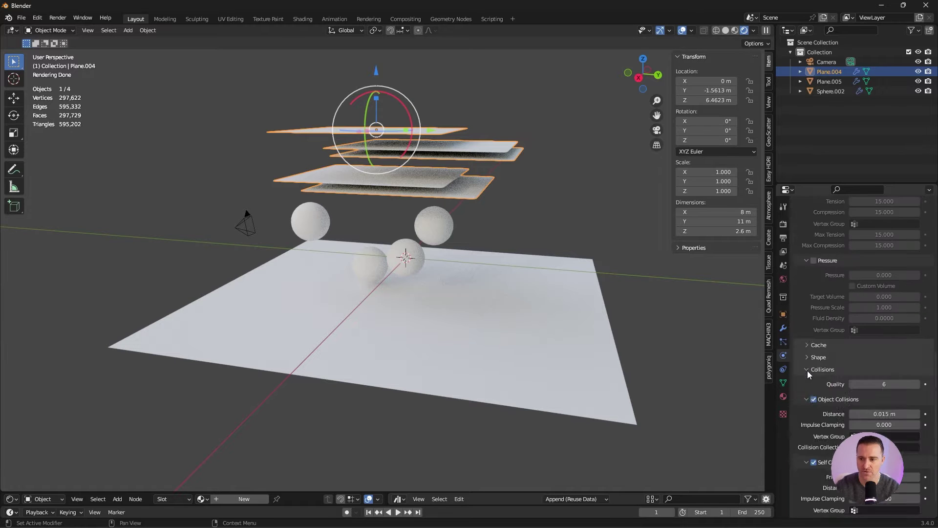
pyautogui.doubleClick(893, 366)
pyautogui.write('70')
pyautogui.press('Return')
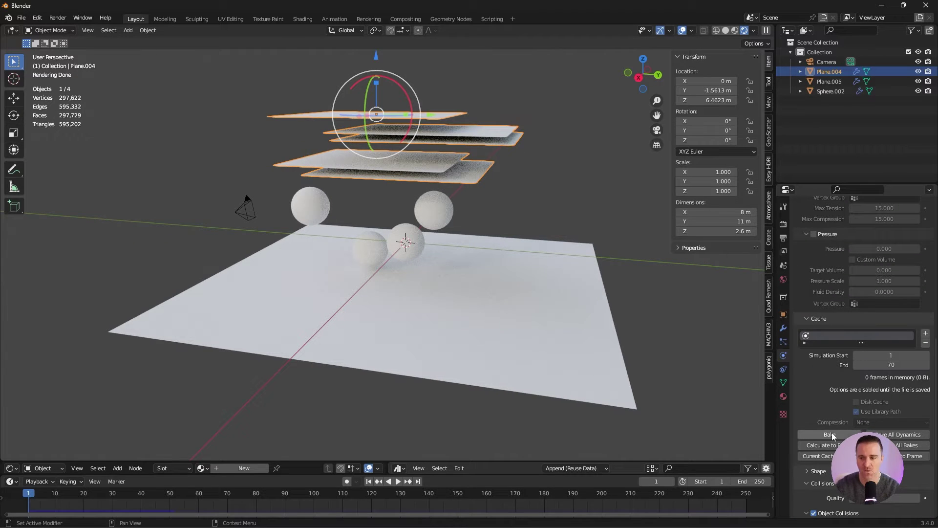
pyautogui.click(846, 435)
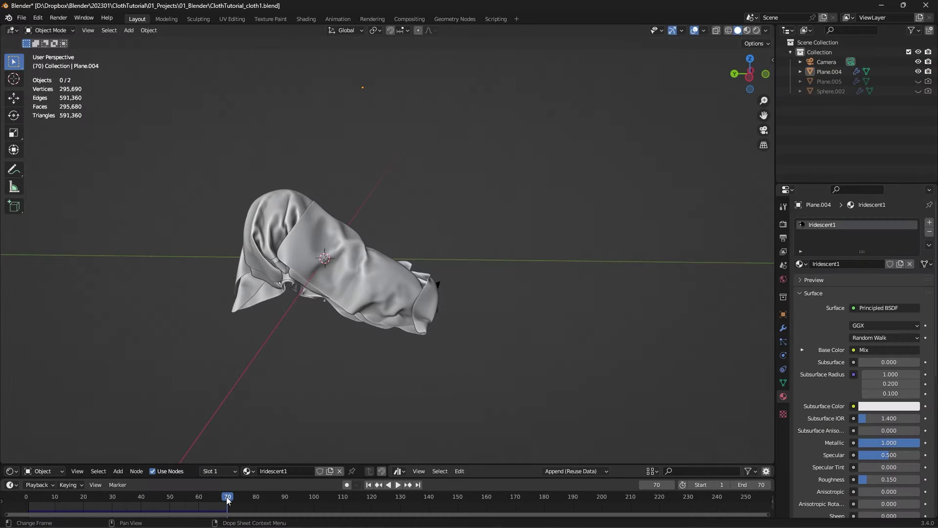
# Step: Scrub and play the baked cloth animation, stop at frame 49, and view the cloth through the camera
pyautogui.moveTo(227, 499); pyautogui.dragTo(154, 501)
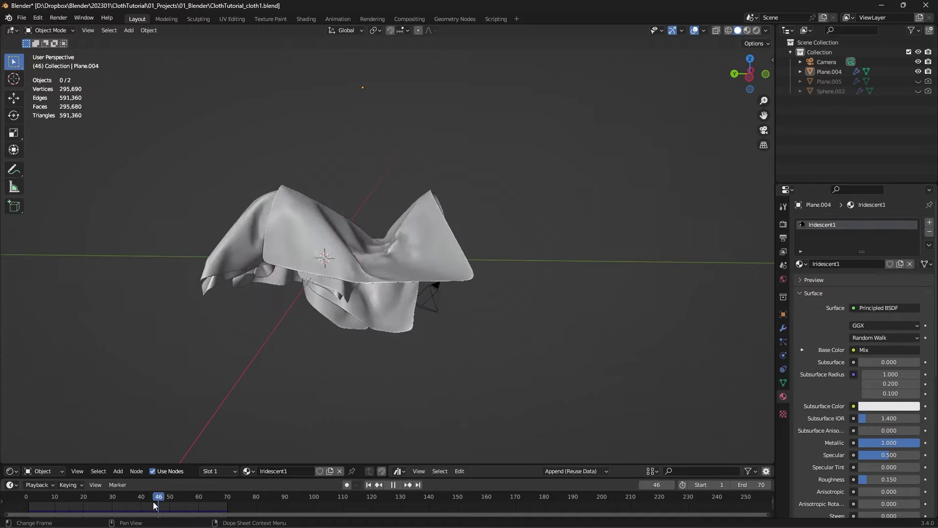
pyautogui.press('space')
pyautogui.press('space')
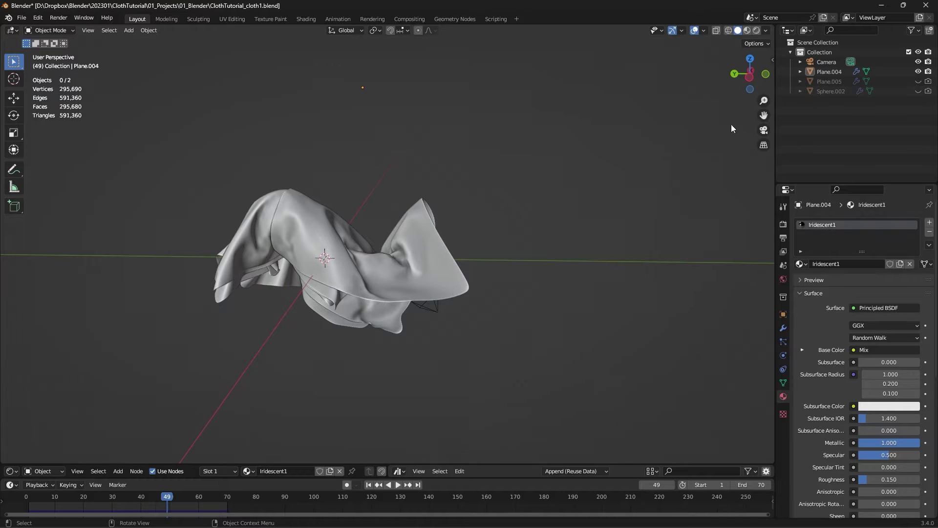
pyautogui.click(760, 131)
pyautogui.press('z')
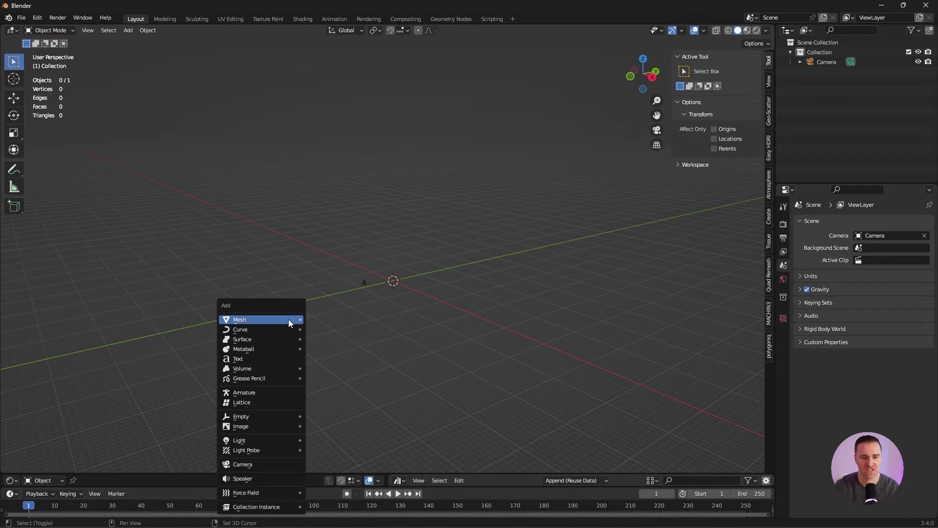
# Step: In the new scene, add a ground plane and a second plane rotated 90° about X
pyautogui.moveTo(298, 312)
pyautogui.click(364, 100)
pyautogui.press('r')
pyautogui.press('x')
pyautogui.press('9')
pyautogui.press('0')
pyautogui.press('Return')
# Step: Scale the upright plane by 30 along Z and raise it to about Z 30.86 m, above the ground plane
pyautogui.press('s')
pyautogui.press('z')
pyautogui.press('3')
pyautogui.press('Return')
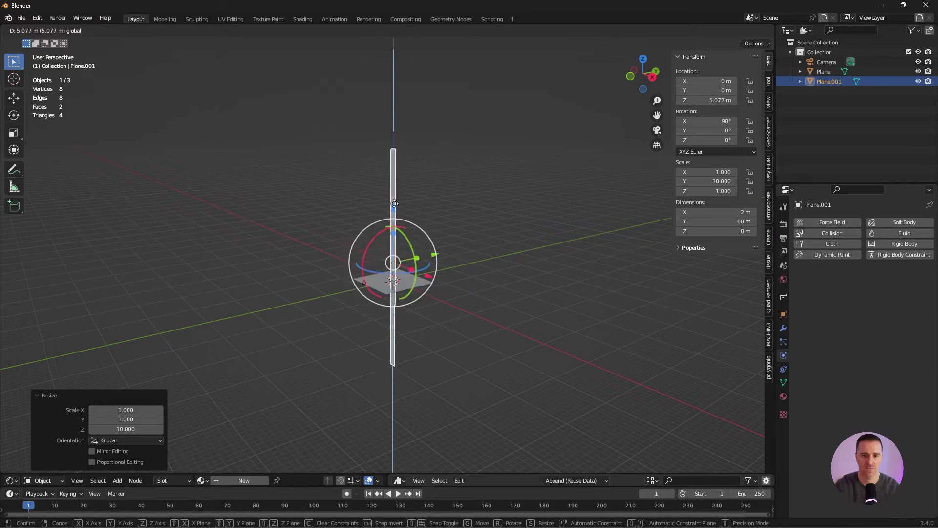
pyautogui.scroll(3, 409, 277)
# Step: Add 100 horizontal loop cuts along the height of the upright strip
pyautogui.press('Tab')
pyautogui.hotkey('ctrl', 'r')
pyautogui.scroll(7, 405, 277)
pyautogui.click(406, 278)
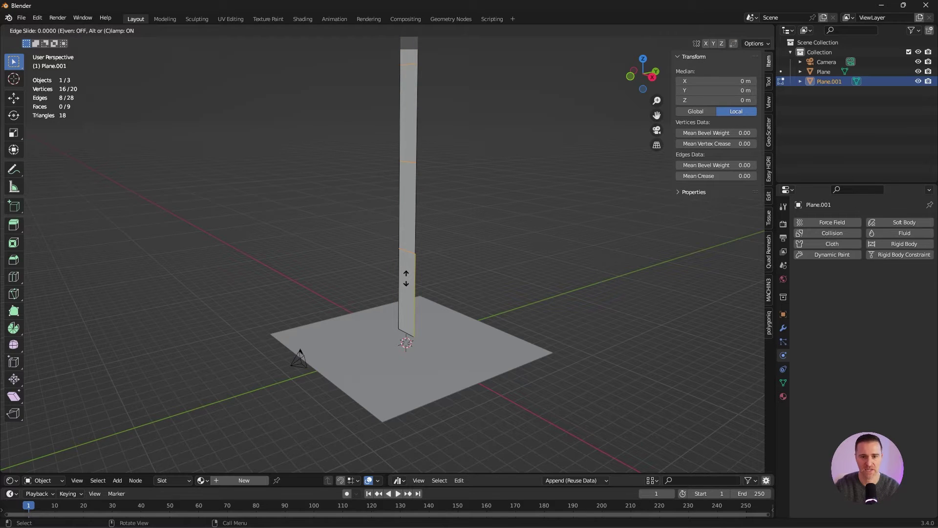
pyautogui.rightClick(406, 278)
pyautogui.moveTo(113, 379); pyautogui.dragTo(195, 378)
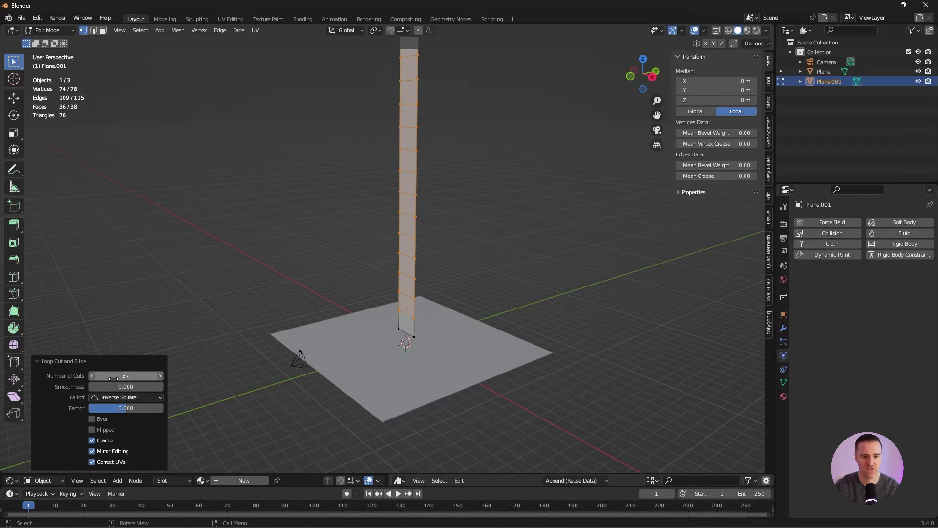
pyautogui.click(119, 378)
pyautogui.write('100')
pyautogui.press('Return')
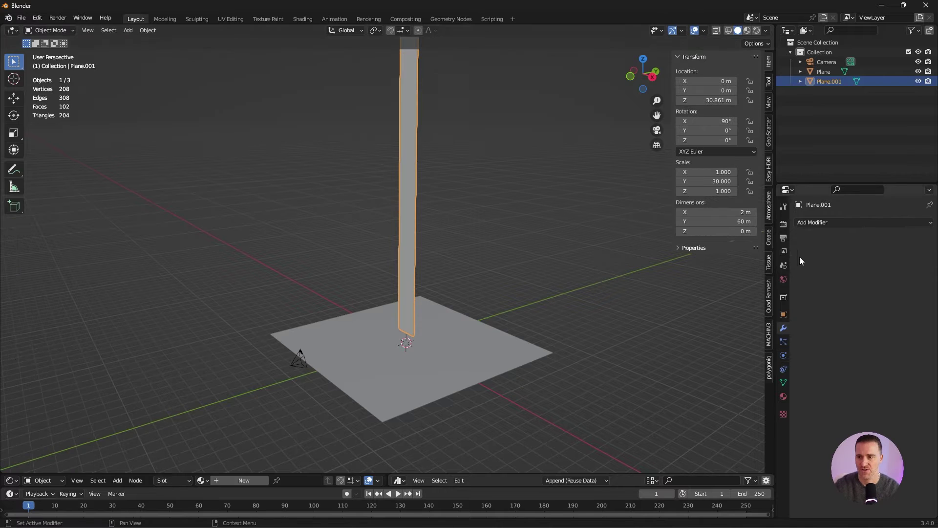
# Step: Add a Solidify modifier with a thickness of 0.02 m to the upright strip
pyautogui.click(815, 224)
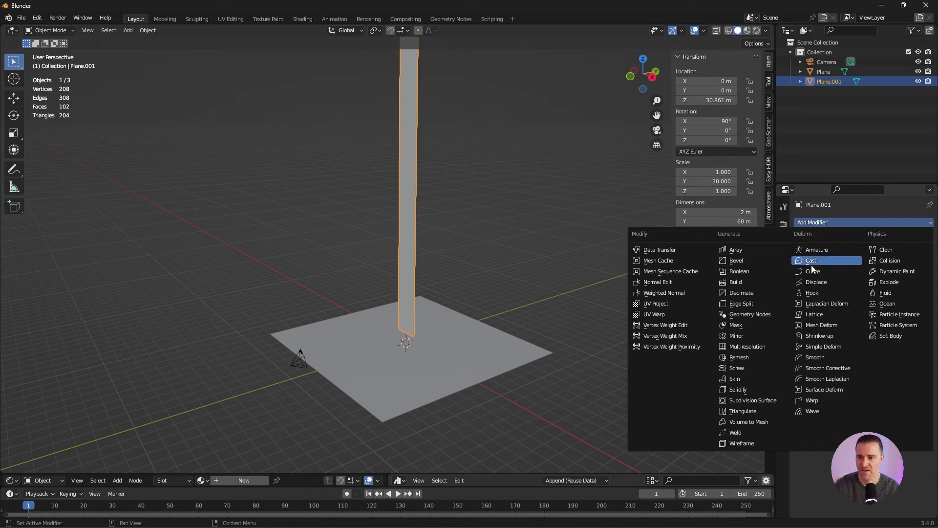
pyautogui.click(746, 385)
pyautogui.click(917, 267)
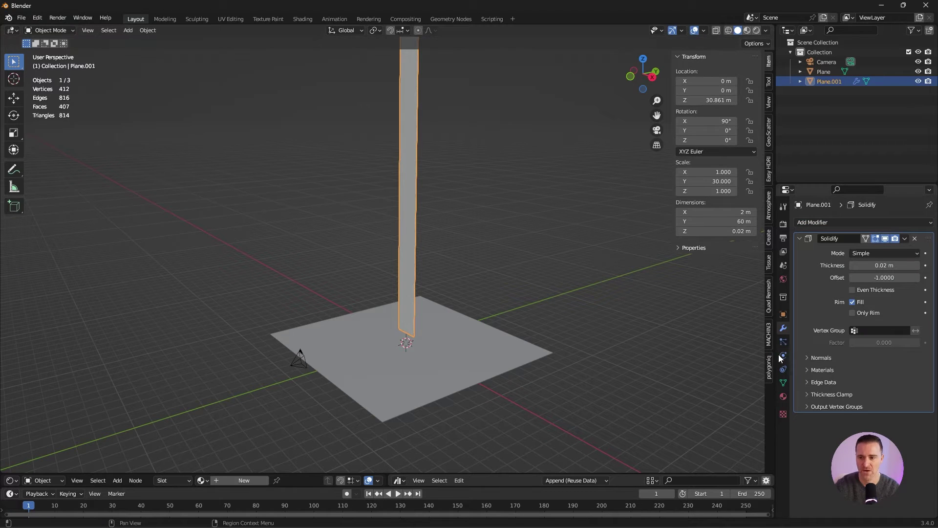
# Step: Give the upright strip Cloth physics and the ground plane Collision physics
pyautogui.click(783, 356)
pyautogui.click(823, 244)
pyautogui.click(451, 342)
pyautogui.click(824, 237)
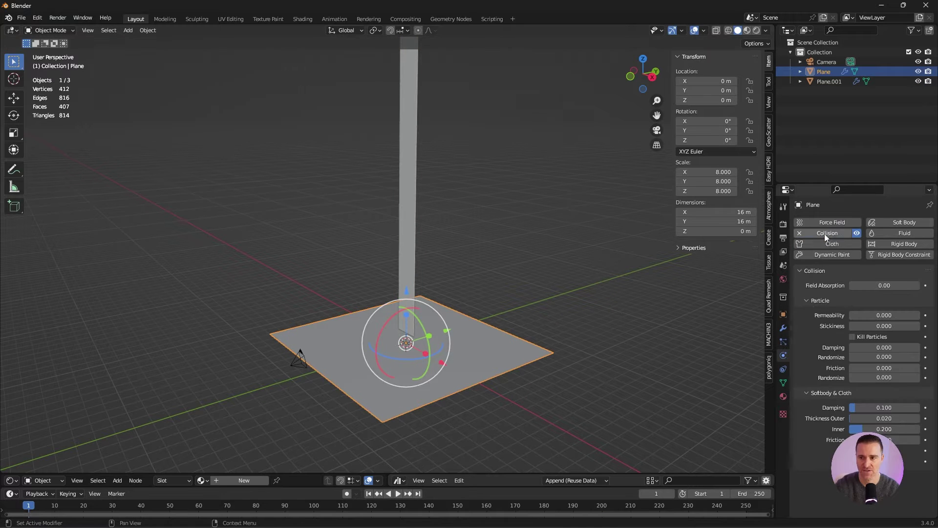
# Step: Set the strip's cloth Quality Steps to 10
pyautogui.click(410, 264)
pyautogui.click(874, 286)
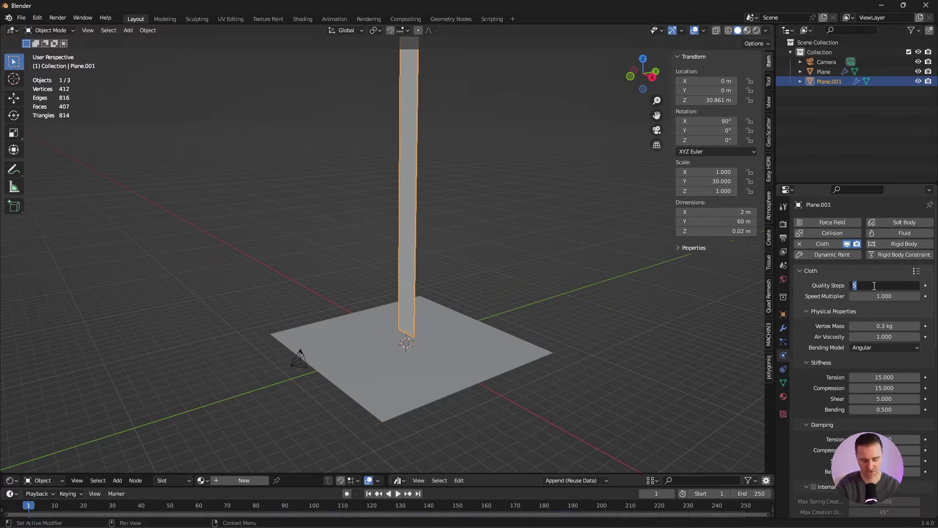
pyautogui.write('10')
pyautogui.press('Return')
# Step: Set the strip's cloth stiffness to 30 for Tension and Compression, 10 for Shear and 5 for Bending
pyautogui.scroll(-1, 879, 342)
pyautogui.moveTo(879, 354); pyautogui.dragTo(880, 368)
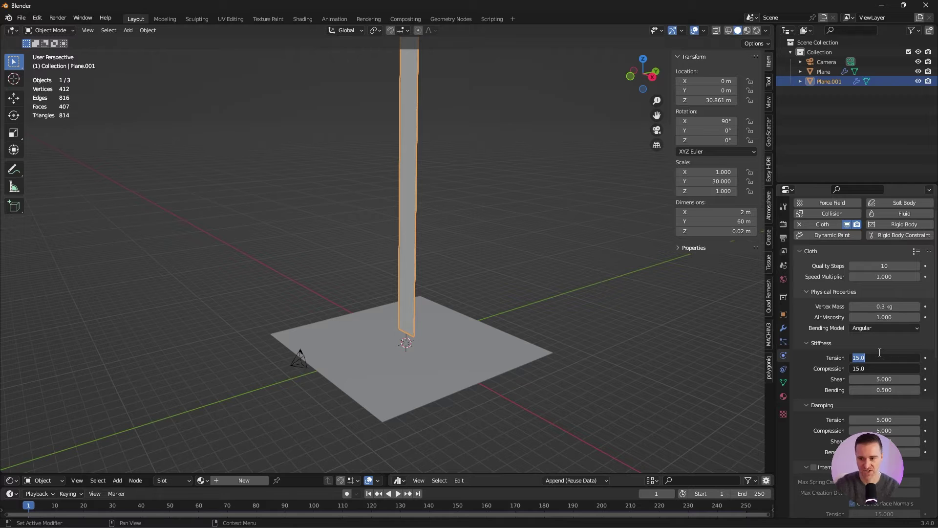
pyautogui.write('30')
pyautogui.press('Tab')
pyautogui.press('Tab')
pyautogui.write('10')
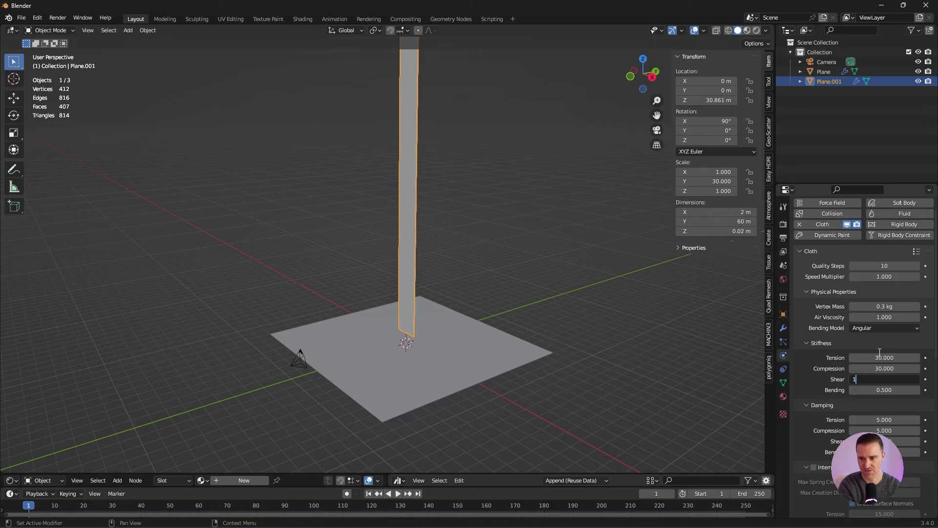
pyautogui.press('Tab')
pyautogui.write('5')
pyautogui.press('Return')
# Step: Enable Self Collisions on the strip's cloth and set the collision Quality to 5
pyautogui.scroll(-7, 811, 429)
pyautogui.scroll(-8, 811, 429)
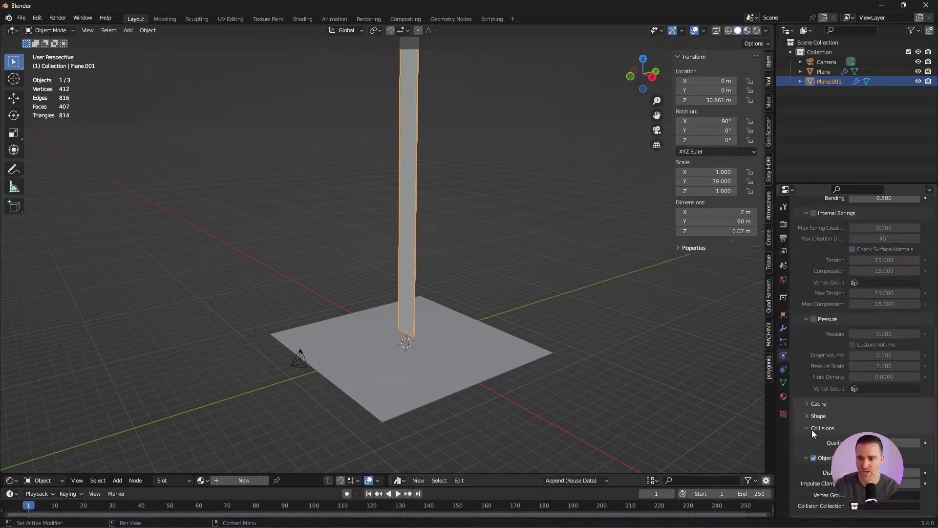
pyautogui.click(813, 435)
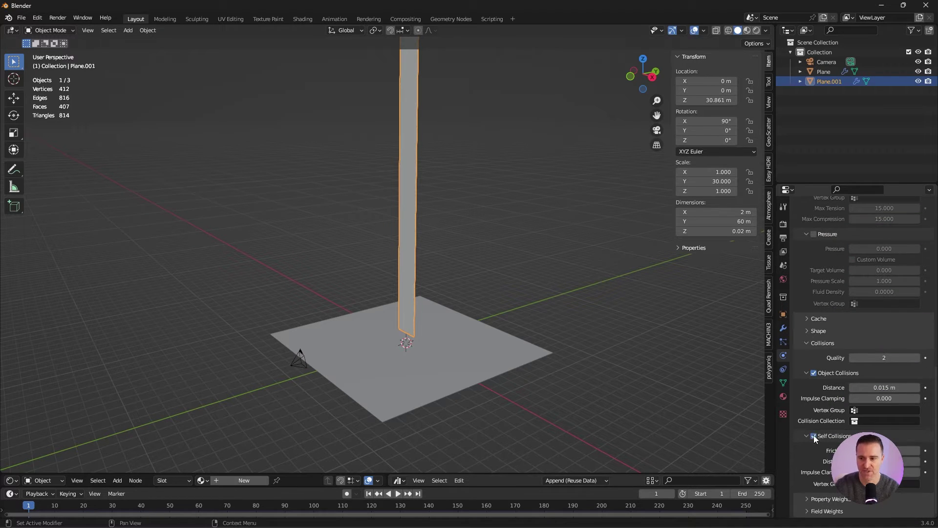
pyautogui.doubleClick(886, 357)
pyautogui.write('5')
pyautogui.press('Return')
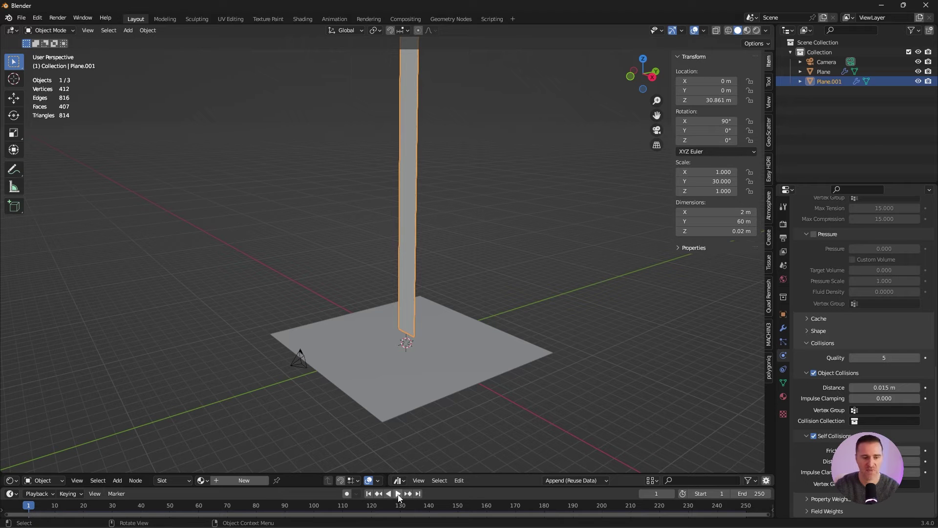
# Step: Play the strip's cloth simulation, stop it at frame 248, and shade the strip smooth
pyautogui.click(396, 493)
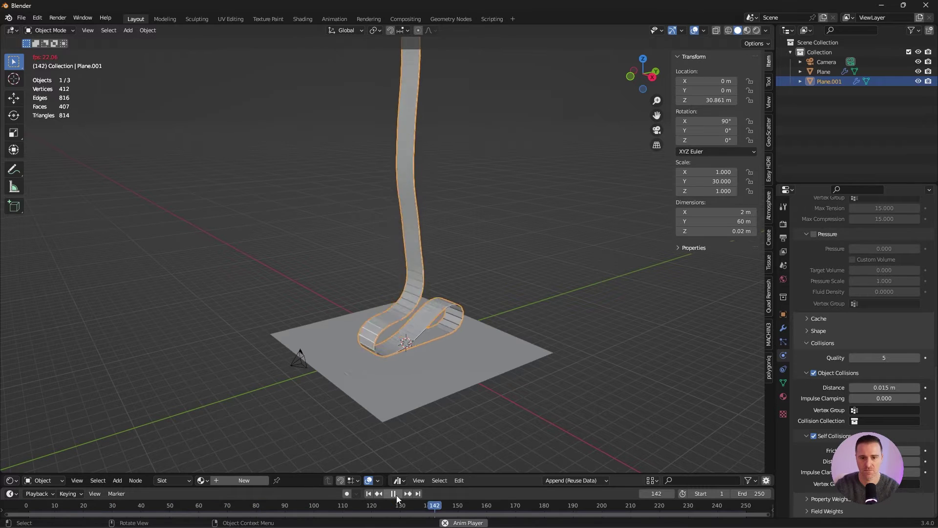
pyautogui.click(397, 495)
pyautogui.rightClick(424, 318)
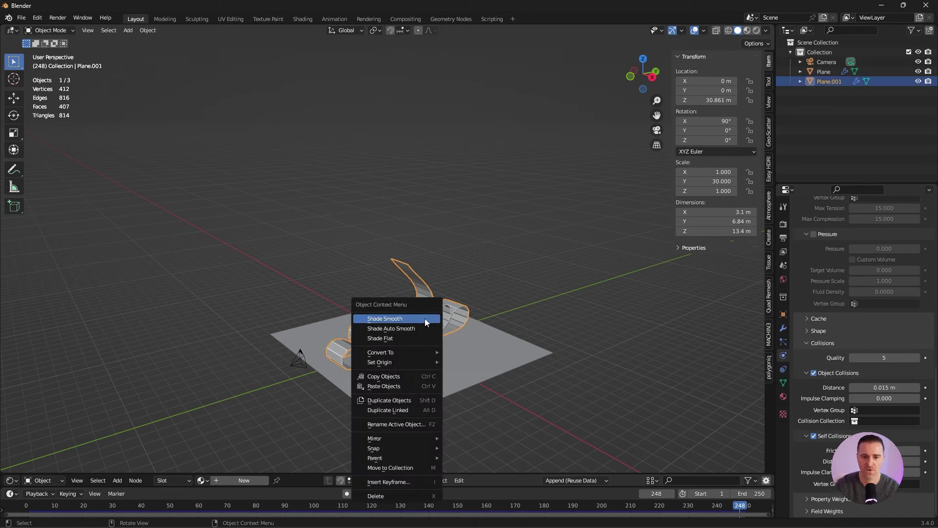
pyautogui.click(426, 318)
# Step: Add a Subdivision Surface modifier to the folded cloth strip
pyautogui.click(783, 328)
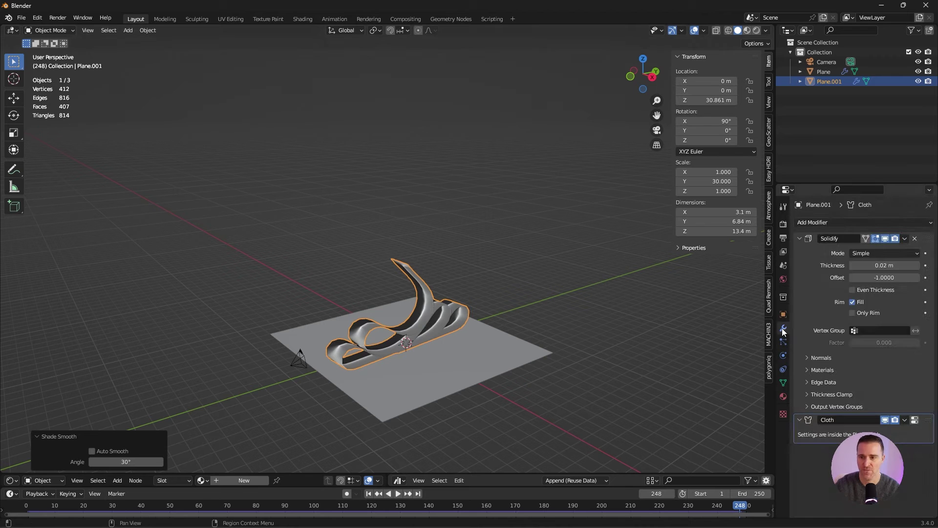
pyautogui.click(825, 224)
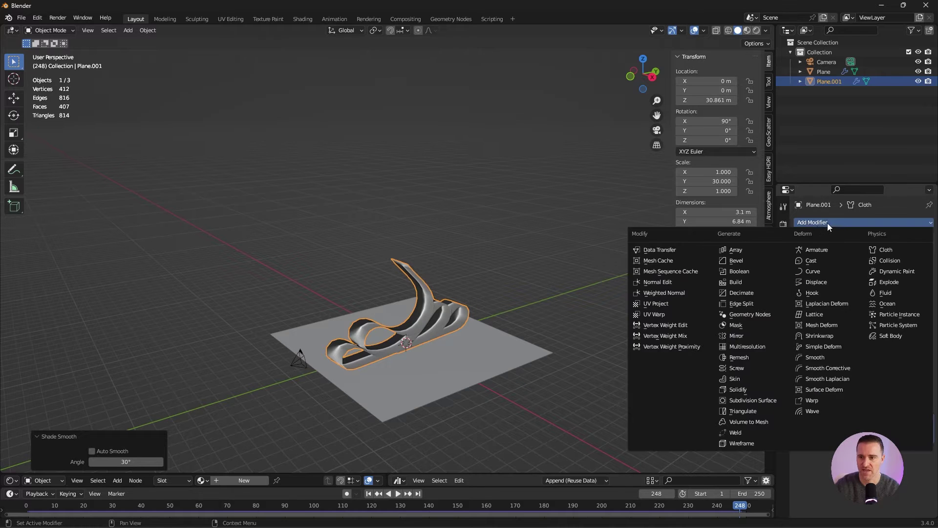
pyautogui.click(759, 401)
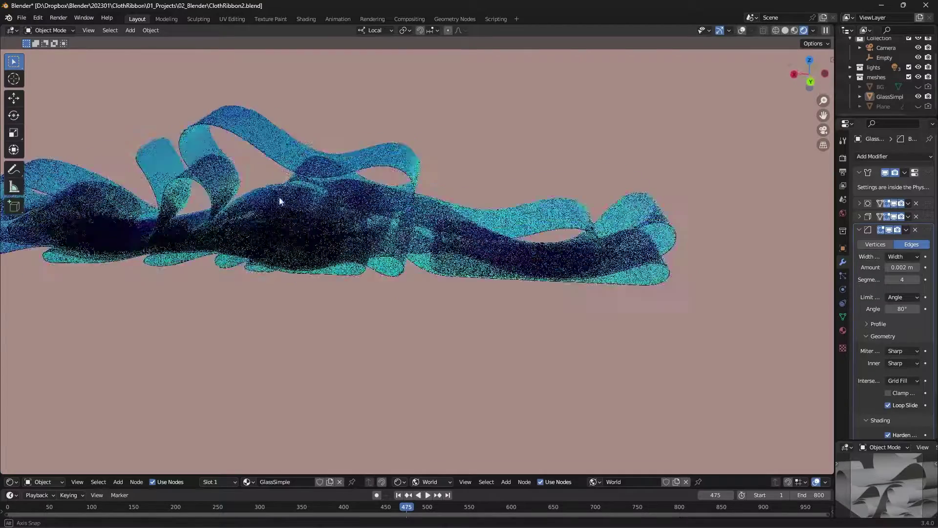
# Step: Examine the rendered glass ribbon in ClothRibbon2.blend from several angles and up close
pyautogui.moveTo(357, 195); pyautogui.dragTo(360, 217, button='middle')
pyautogui.scroll(6, 377, 199)
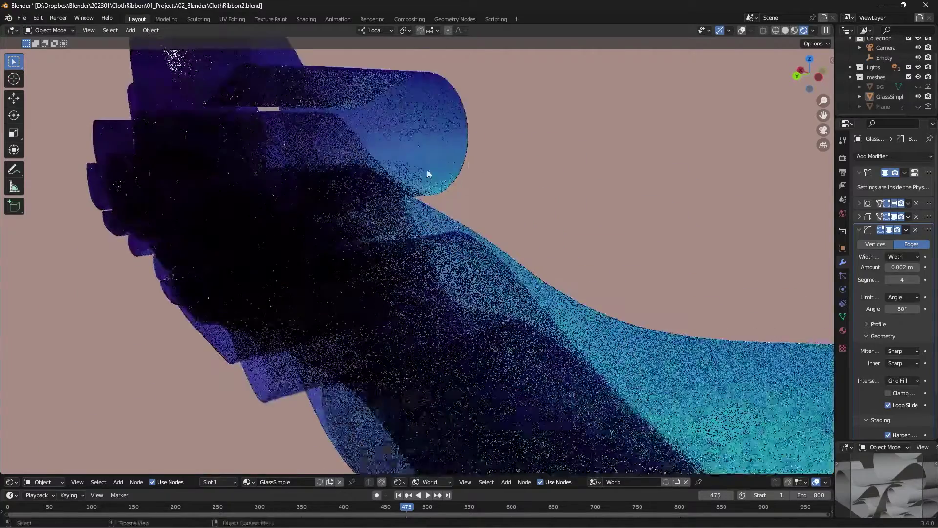
pyautogui.moveTo(427, 169); pyautogui.dragTo(434, 188, button='middle')
pyautogui.scroll(-5, 456, 188)
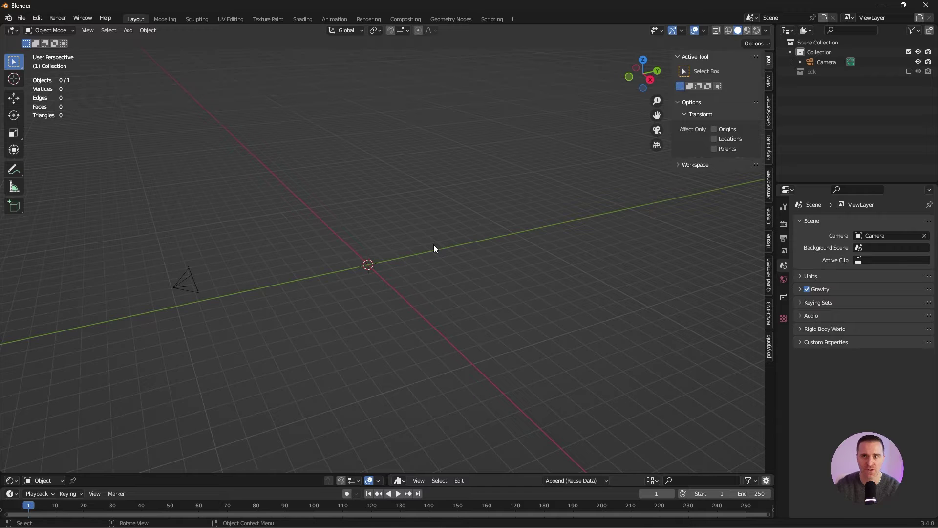
# Step: In the empty scene, add a plane, rotate it 90° about X and scale it by 5
pyautogui.hotkey('shift', 'a')
pyautogui.moveTo(394, 206)
pyautogui.click(430, 205)
pyautogui.write('rx')
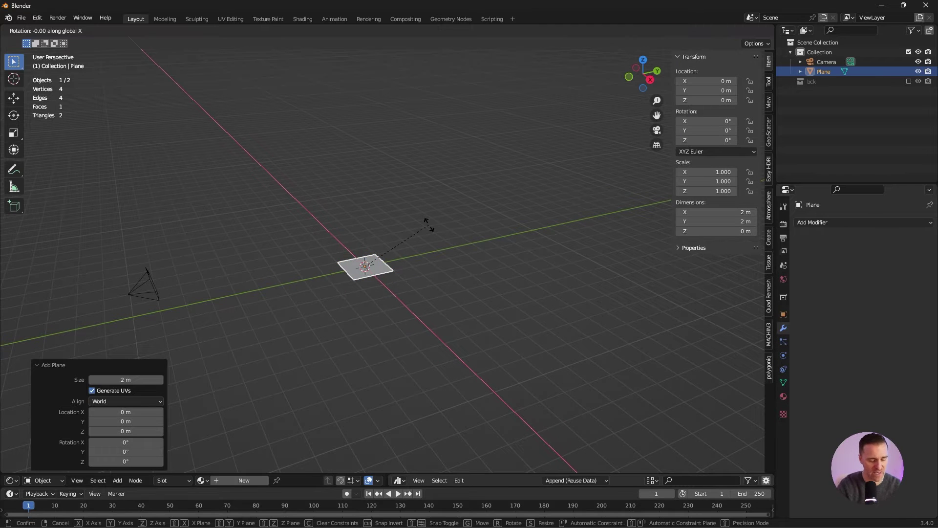
pyautogui.write('90')
pyautogui.press('Return')
pyautogui.write('s5')
pyautogui.press('Return')
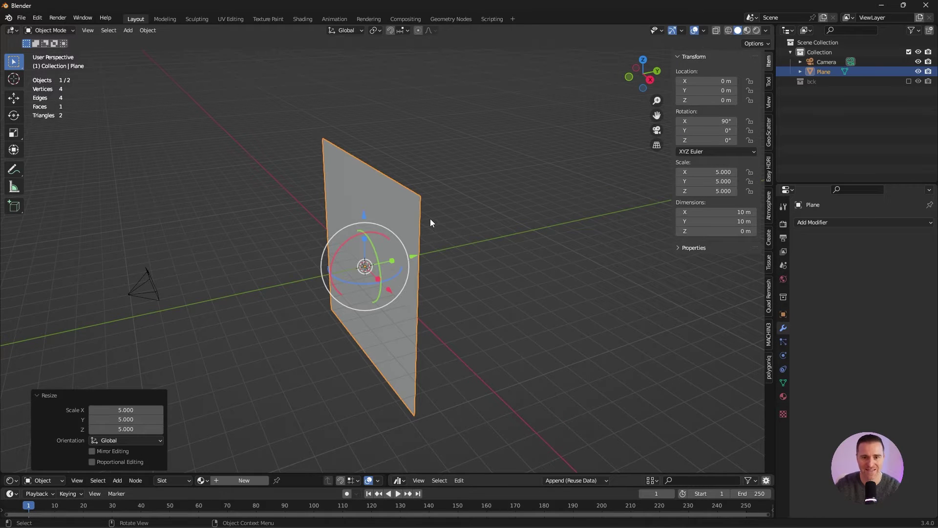
# Step: Subdivide the upright plane with 10 cuts and apply its scale
pyautogui.press('Tab')
pyautogui.rightClick(397, 225)
pyautogui.click(392, 232)
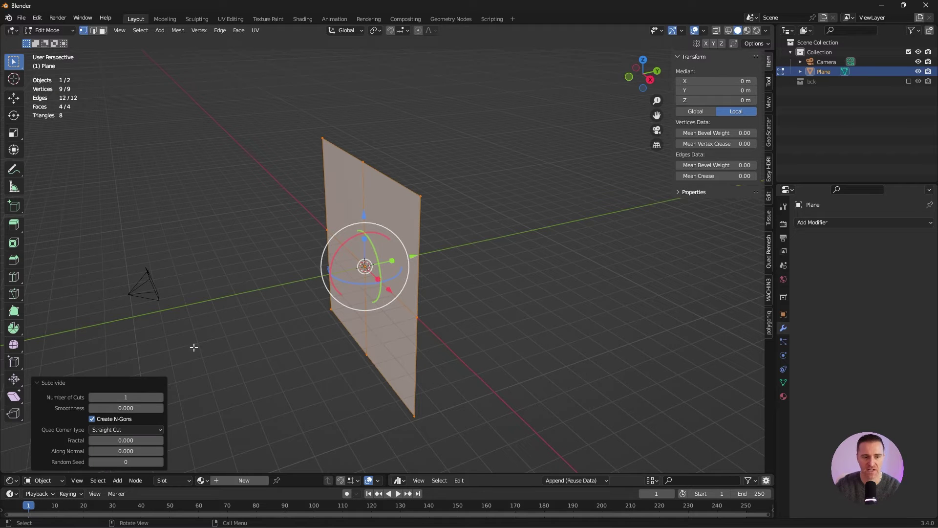
pyautogui.click(128, 398)
pyautogui.write('10')
pyautogui.press('Return')
pyautogui.press('Tab')
pyautogui.hotkey('ctrl', 'a')
pyautogui.click(516, 266)
# Step: Add a 0.03 m thick Solidify modifier and an Array modifier with count 8 and relative offset X 0, Z 13
pyautogui.click(832, 223)
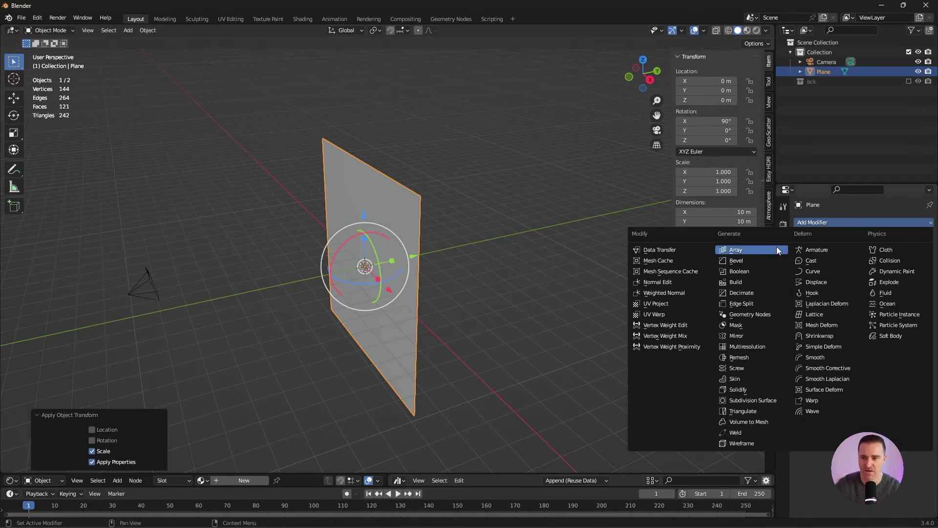
pyautogui.click(755, 388)
pyautogui.click(832, 222)
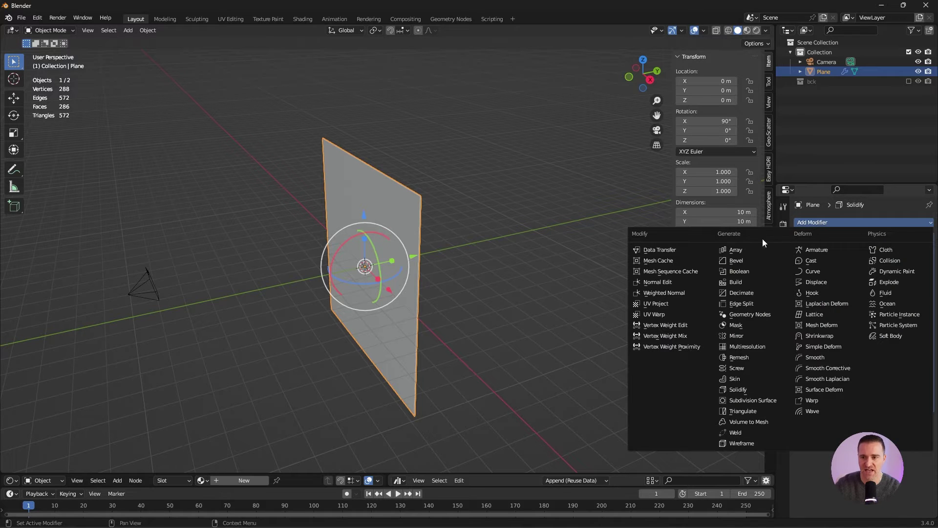
pyautogui.click(752, 249)
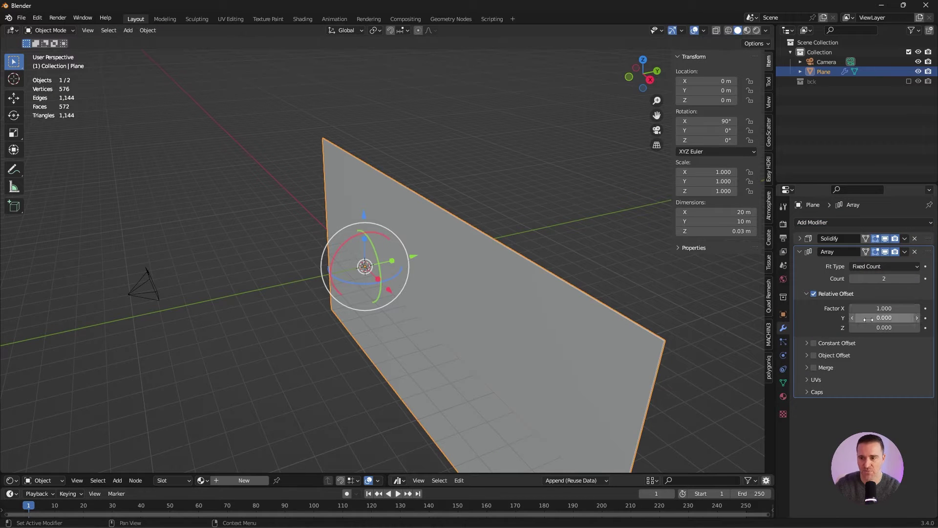
pyautogui.click(874, 308)
pyautogui.write('0')
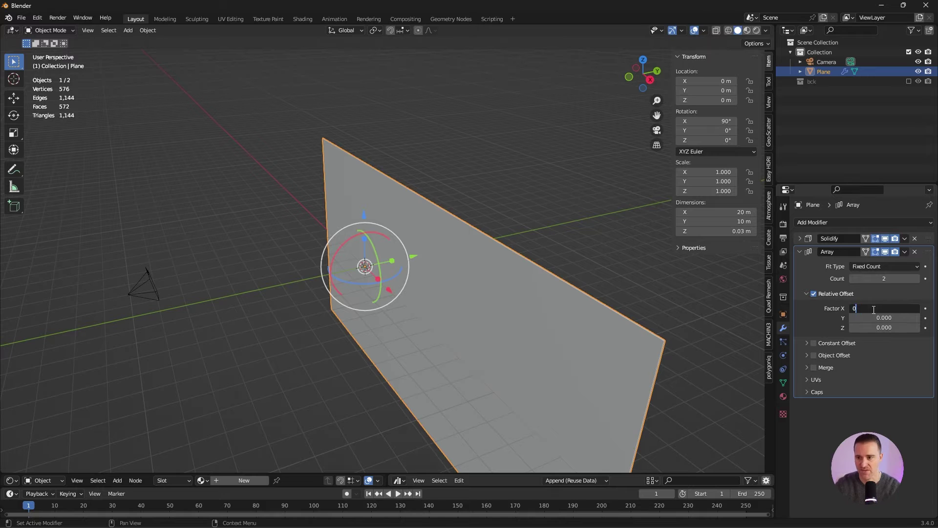
pyautogui.press('Return')
pyautogui.moveTo(869, 329); pyautogui.dragTo(908, 329)
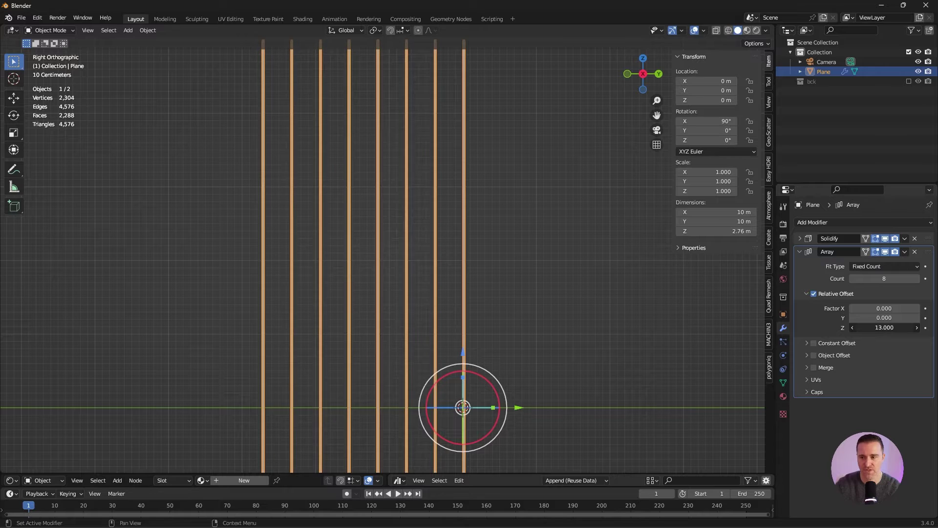
# Step: Duplicate the arrayed sheets in place and move the duplicate to the bck collection as a backup
pyautogui.hotkey('shift', 'd')
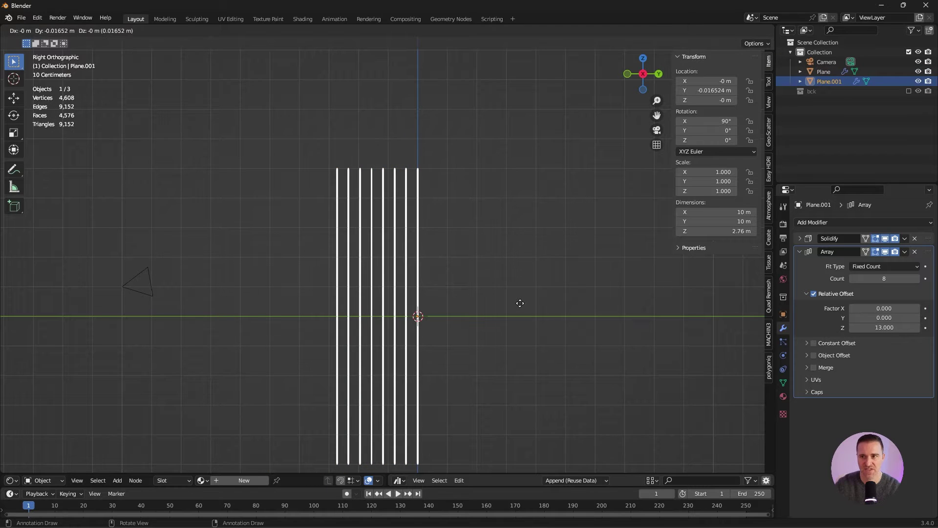
pyautogui.rightClick(520, 303)
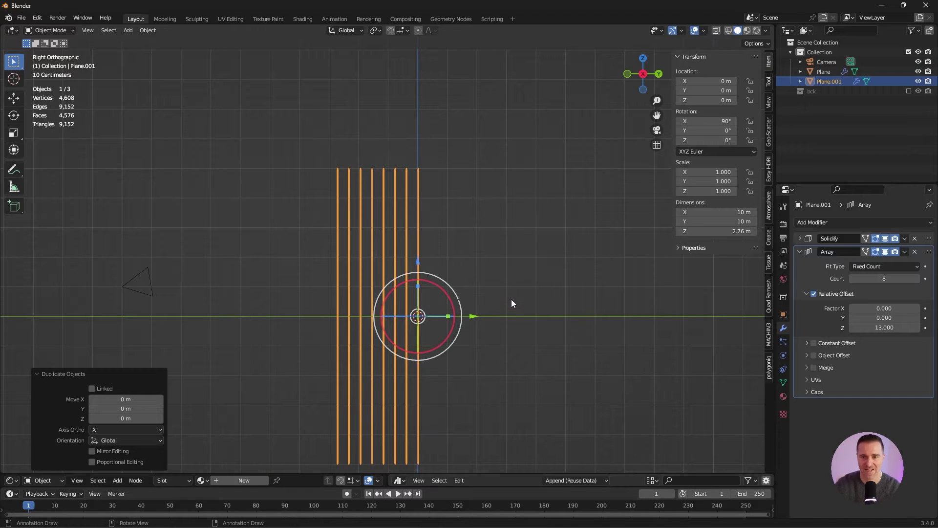
pyautogui.press('m')
pyautogui.click(507, 300)
pyautogui.click(509, 302)
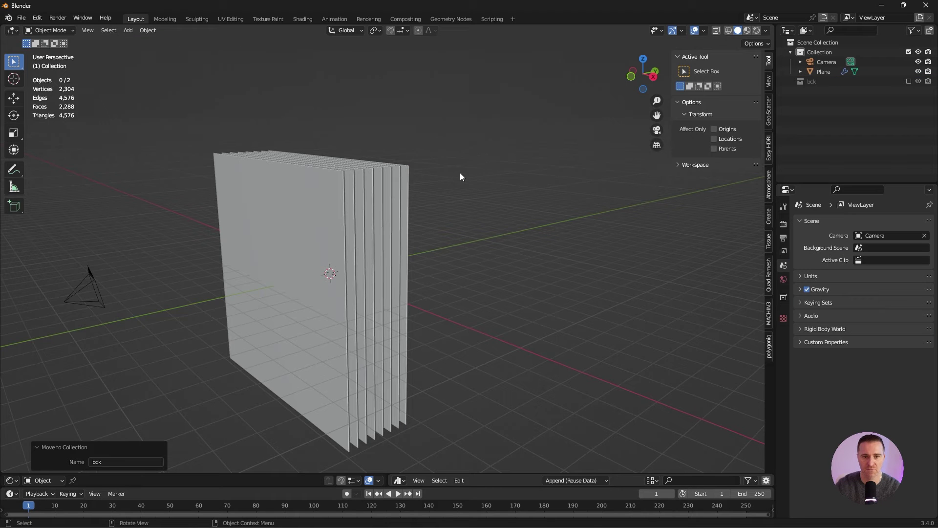
# Step: Apply the Solidify and Array modifiers on the original sheets in the main collection
pyautogui.moveTo(460, 172); pyautogui.dragTo(439, 168, button='middle')
pyautogui.click(823, 72)
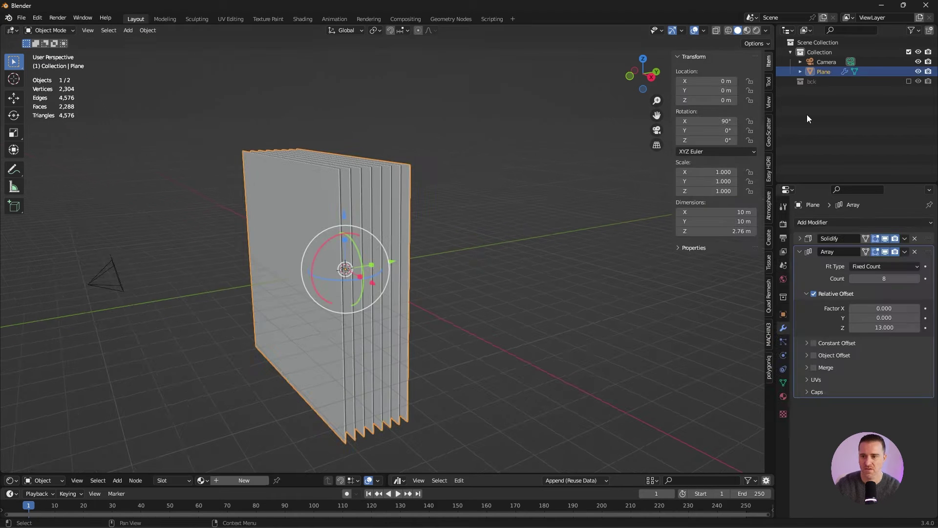
pyautogui.hotkey('ctrl', 'a')
pyautogui.click(905, 239)
pyautogui.click(883, 250)
# Step: Centre the stack of sheets on its origin using Geometry to Origin
pyautogui.rightClick(405, 242)
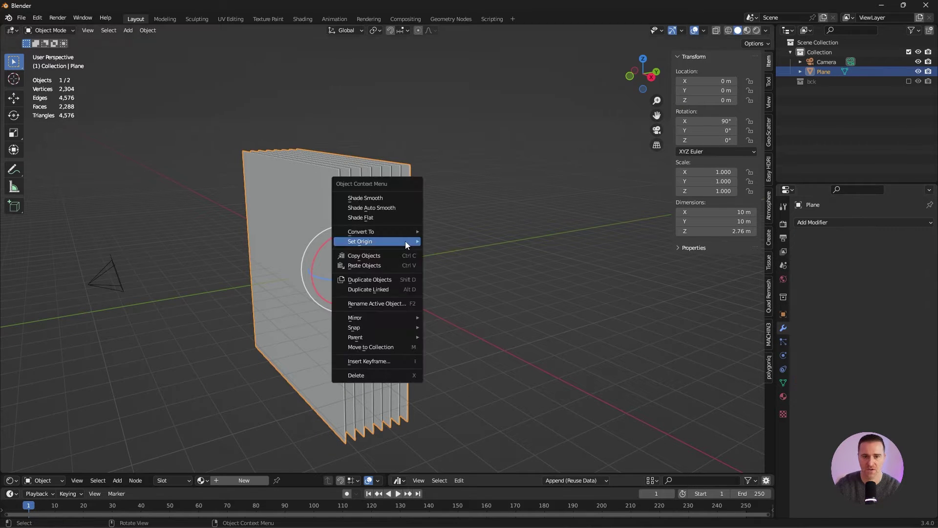
pyautogui.moveTo(405, 241)
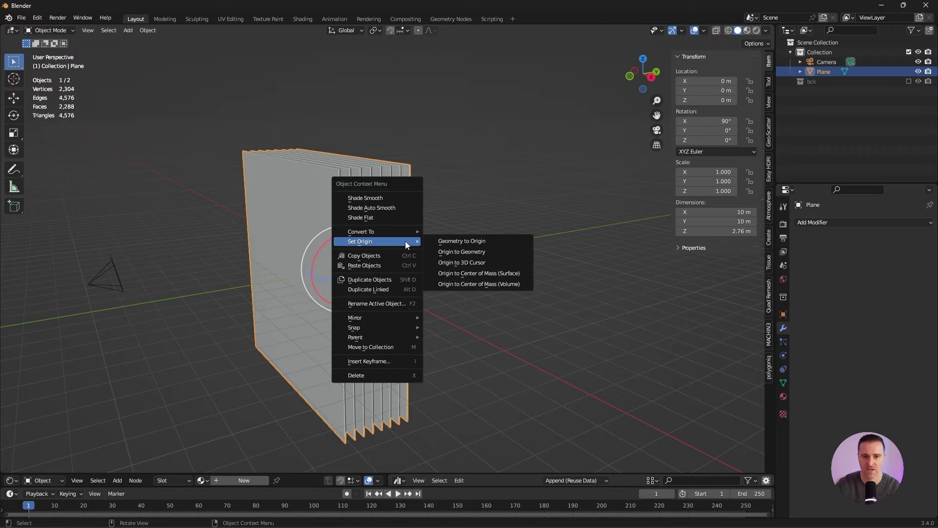
pyautogui.click(451, 242)
pyautogui.click(471, 231)
pyautogui.press('KP_3')
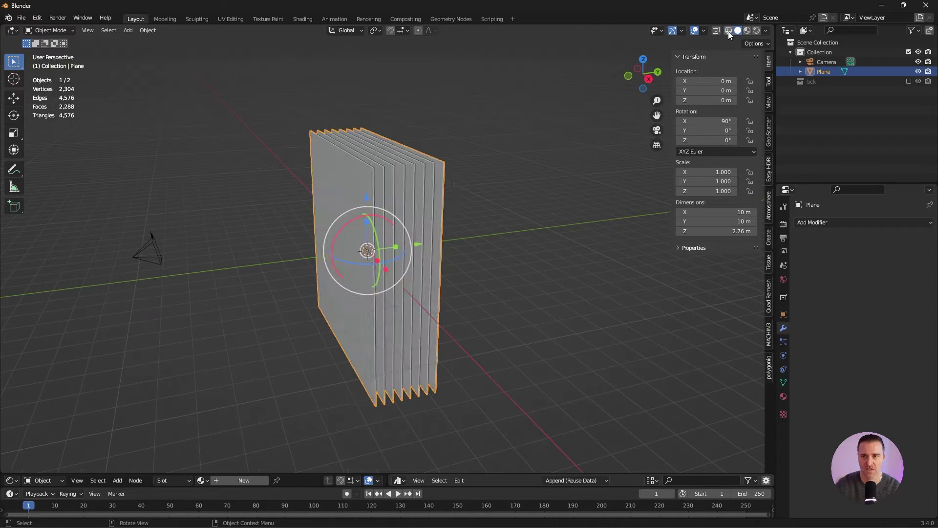
# Step: Check the sheets in wireframe, and give them a Subdivision Surface modifier and Cloth physics
pyautogui.click(728, 31)
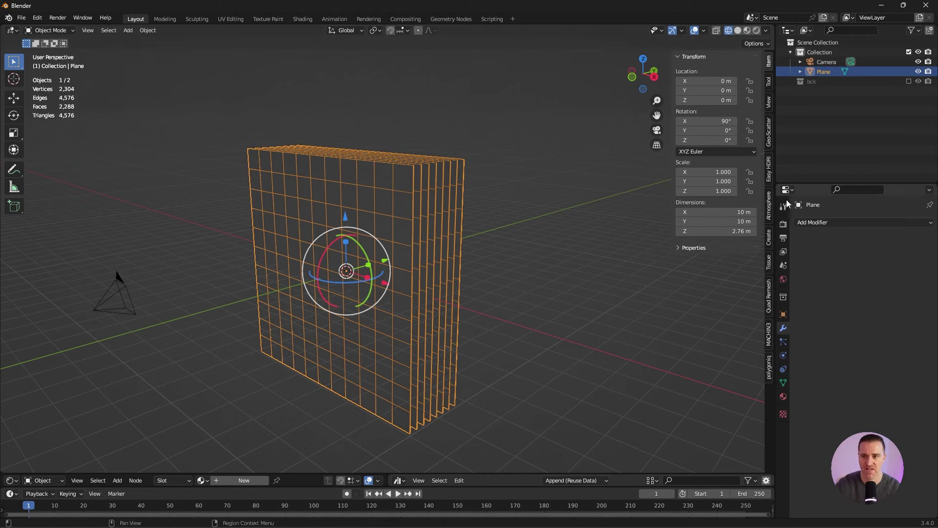
pyautogui.click(815, 222)
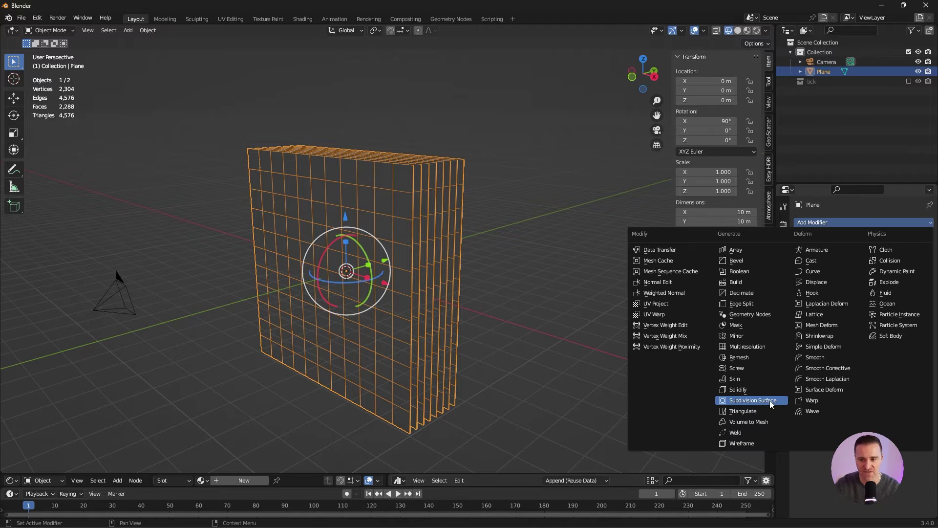
pyautogui.click(769, 402)
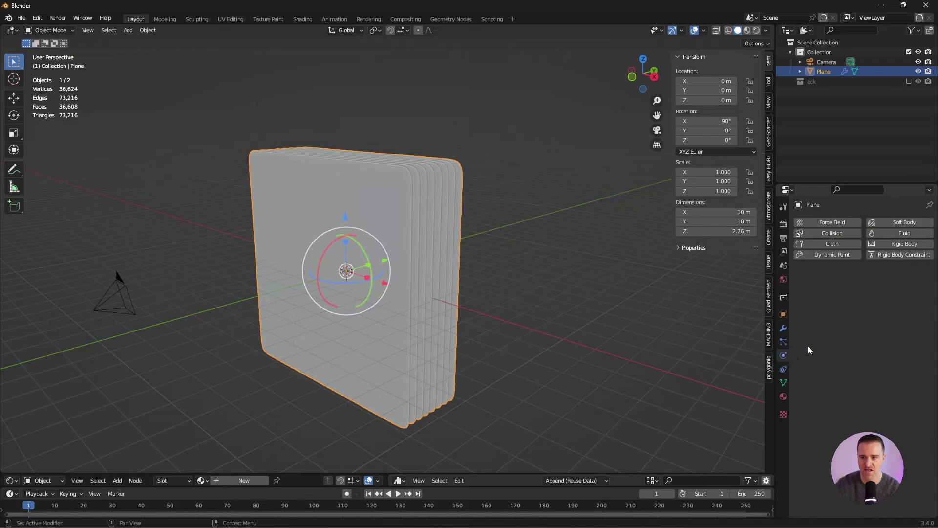
pyautogui.click(837, 245)
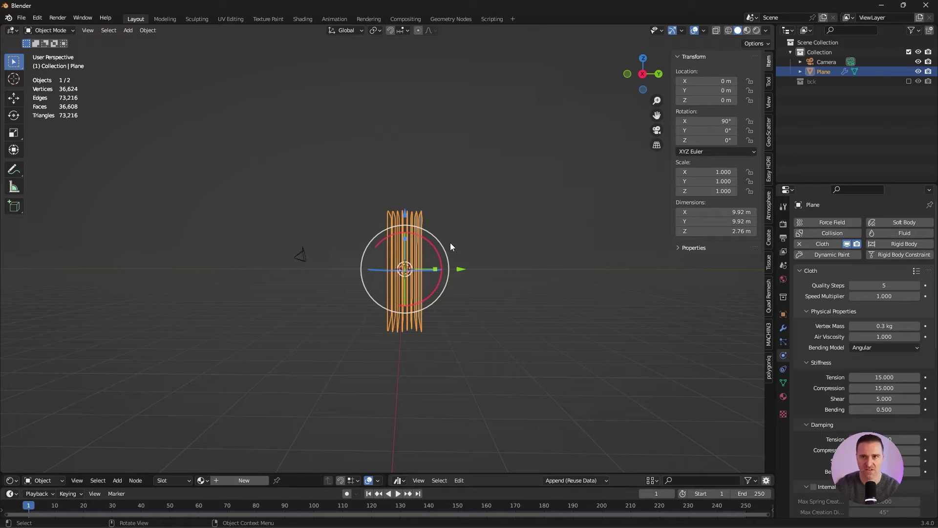
# Step: Play the cloth simulation briefly, and disable gravity for the scene
pyautogui.click(397, 493)
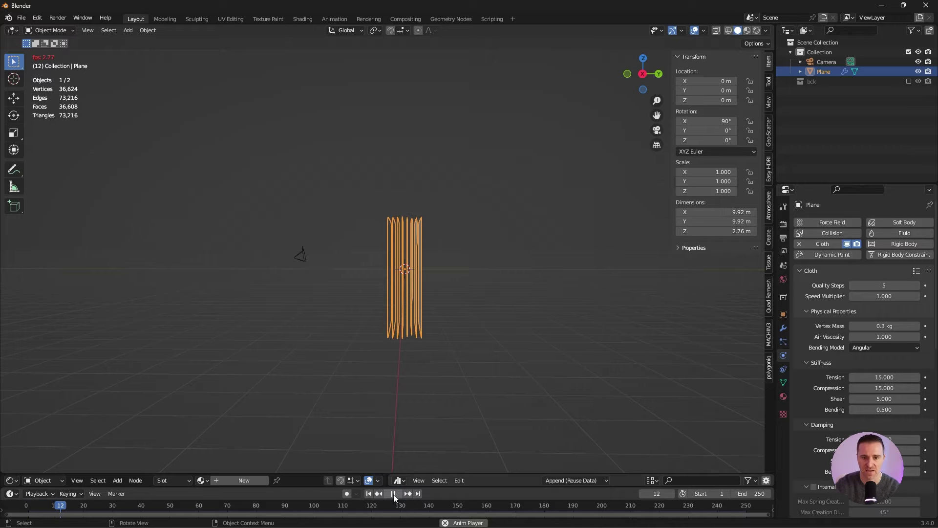
pyautogui.press('Escape')
pyautogui.click(783, 265)
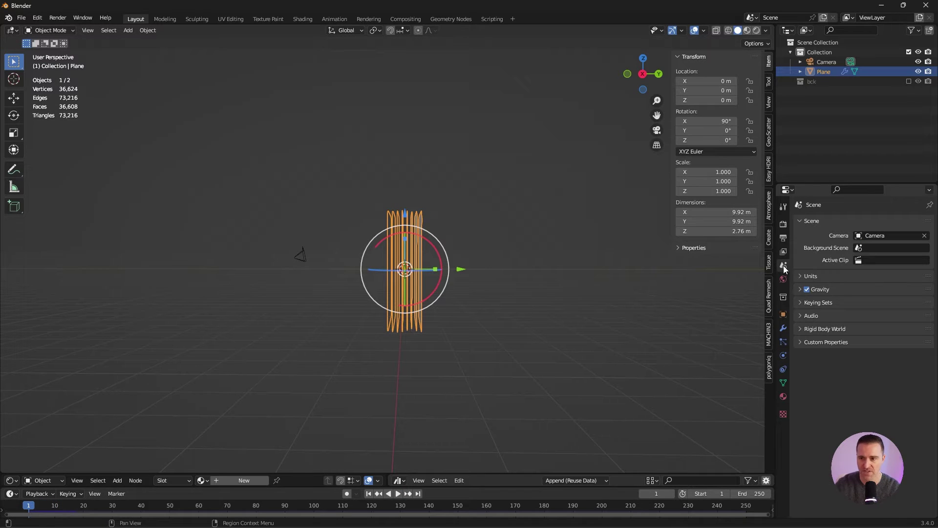
pyautogui.click(807, 290)
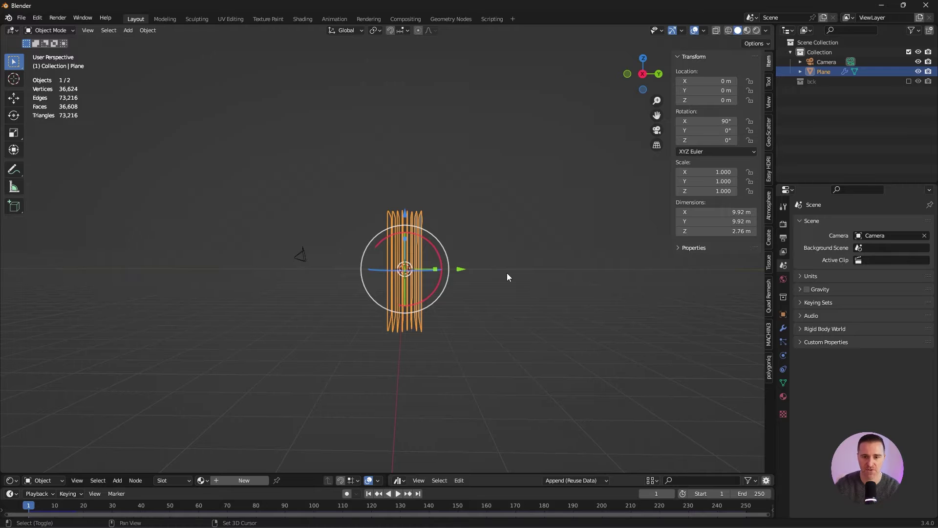
# Step: Add a Force force field at the centre of the sheets and set its shape to Line
pyautogui.hotkey('shift', 'a')
pyautogui.moveTo(479, 446)
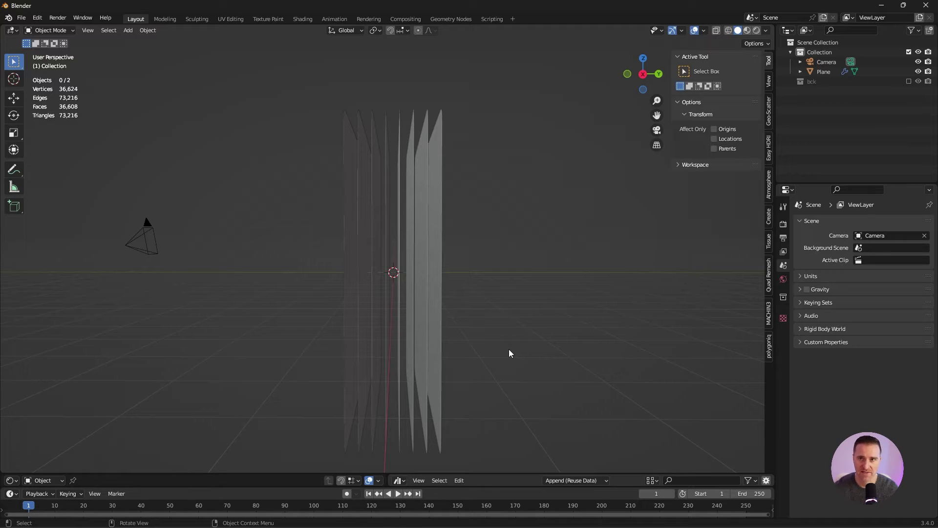
pyautogui.hotkey('shift', 'a')
pyautogui.moveTo(492, 247)
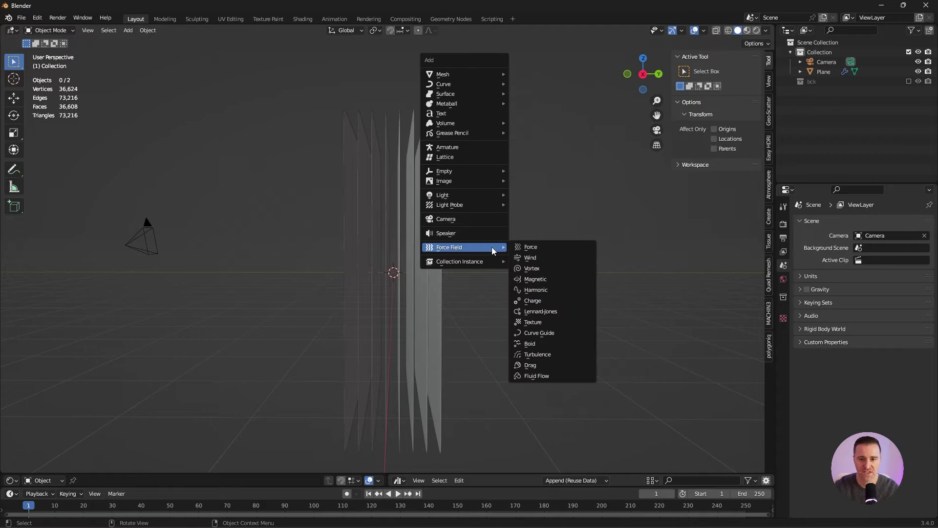
pyautogui.click(529, 247)
pyautogui.click(876, 283)
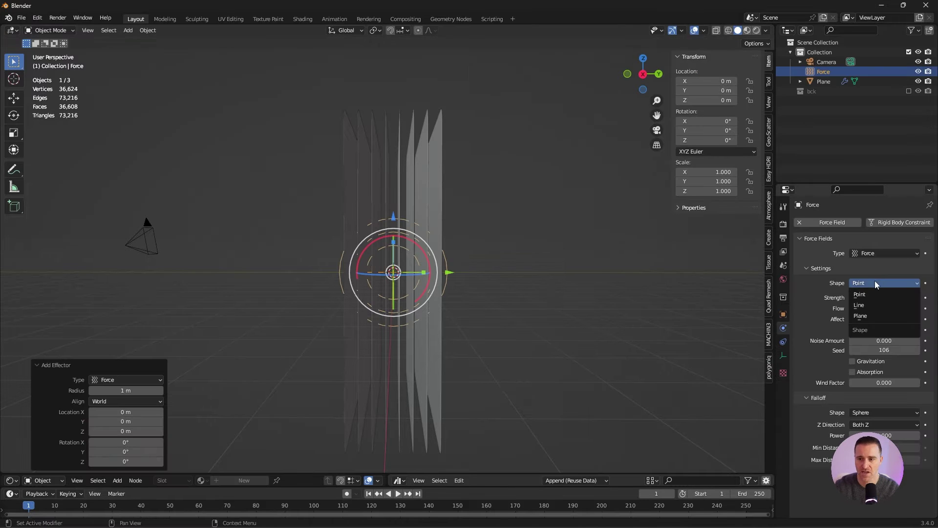
pyautogui.click(860, 305)
# Step: Set the Force field's strength to -30 and noise amount to 1, and scale the tilted field up to about 4
pyautogui.click(882, 297)
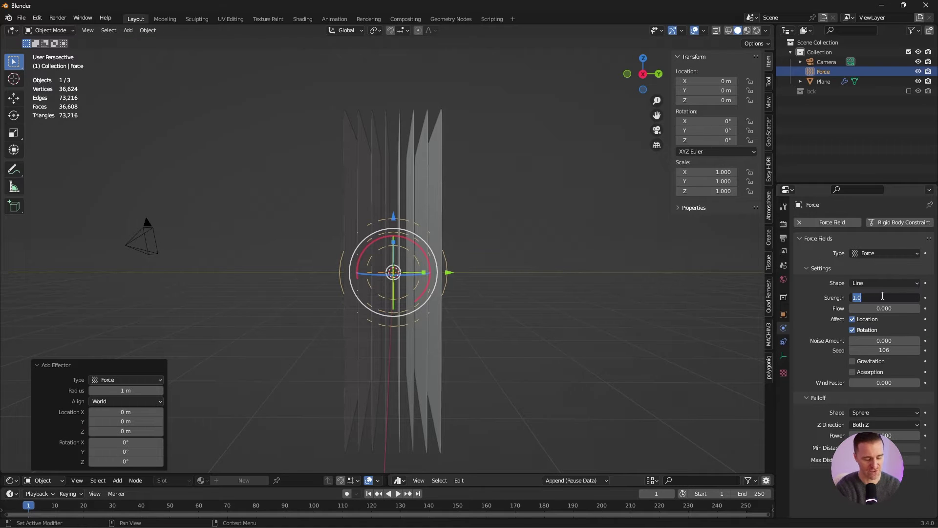
pyautogui.write('10')
pyautogui.press('Return')
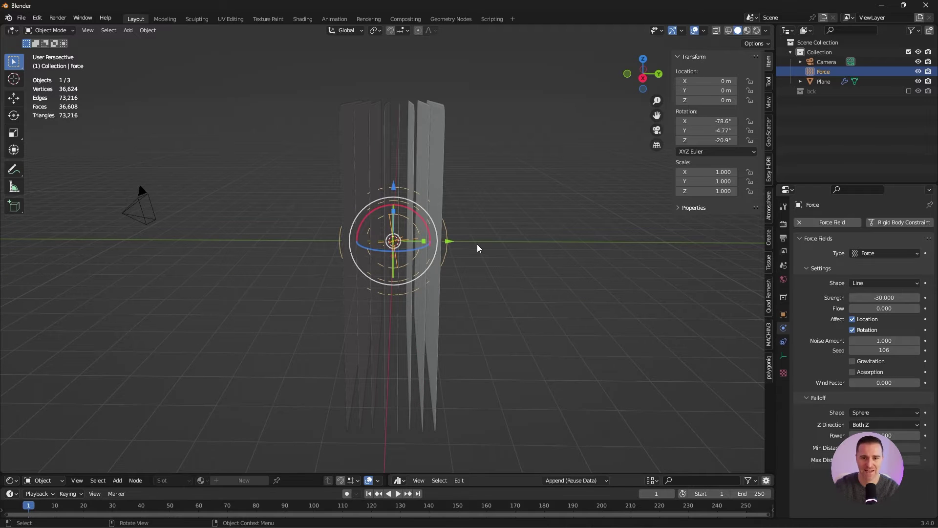
pyautogui.press('s')
pyautogui.click(611, 246)
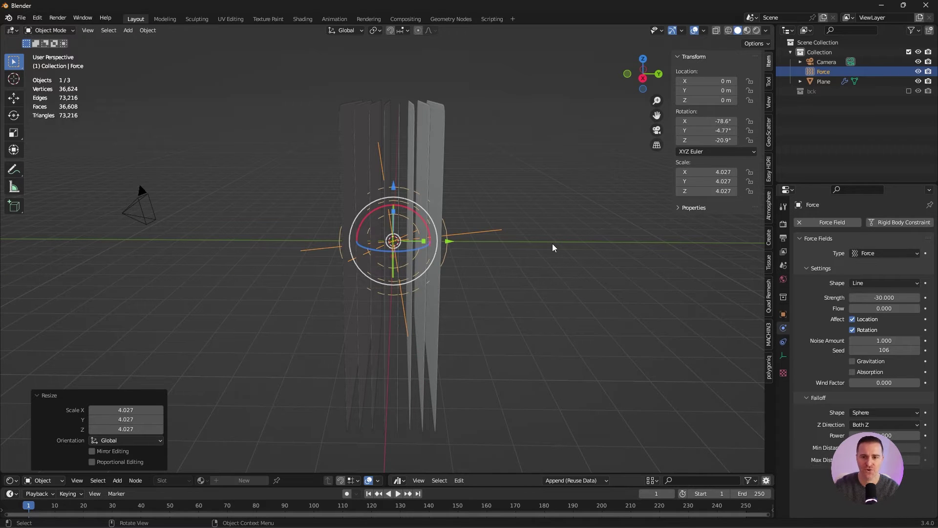
# Step: Add a Turbulence force field at the same centre with Line shape, strength 20 and noise amount 1
pyautogui.hotkey('shift', 'a')
pyautogui.moveTo(513, 244)
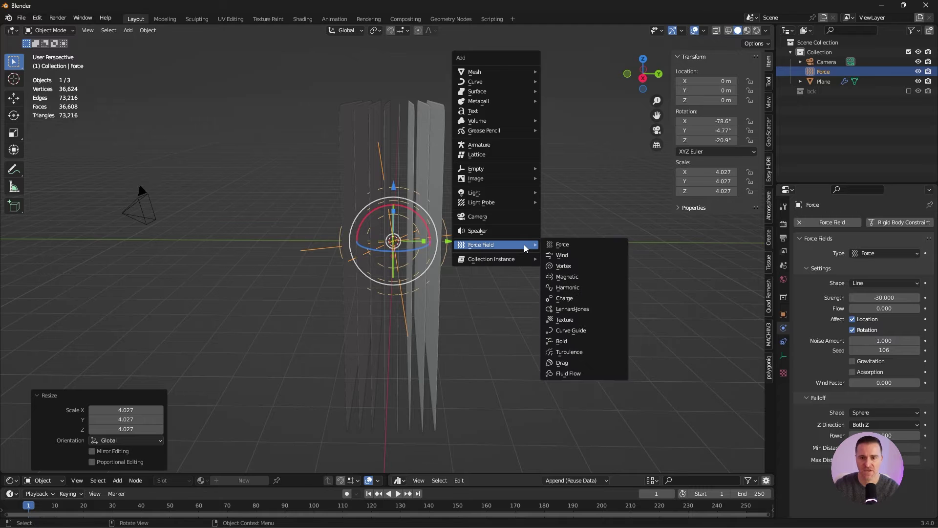
pyautogui.click(568, 352)
pyautogui.click(884, 283)
pyautogui.click(870, 298)
pyautogui.write('20')
pyautogui.press('Return')
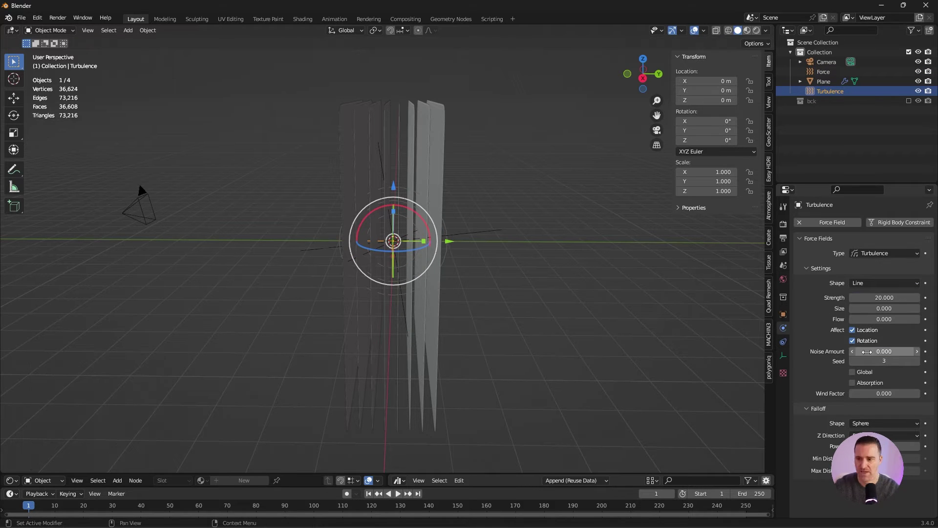
pyautogui.click(874, 351)
pyautogui.write('1')
pyautogui.press('Return')
# Step: Scale the Turbulence field up to about 2.5, rotate it to an oblique angle and deselect it
pyautogui.press('s')
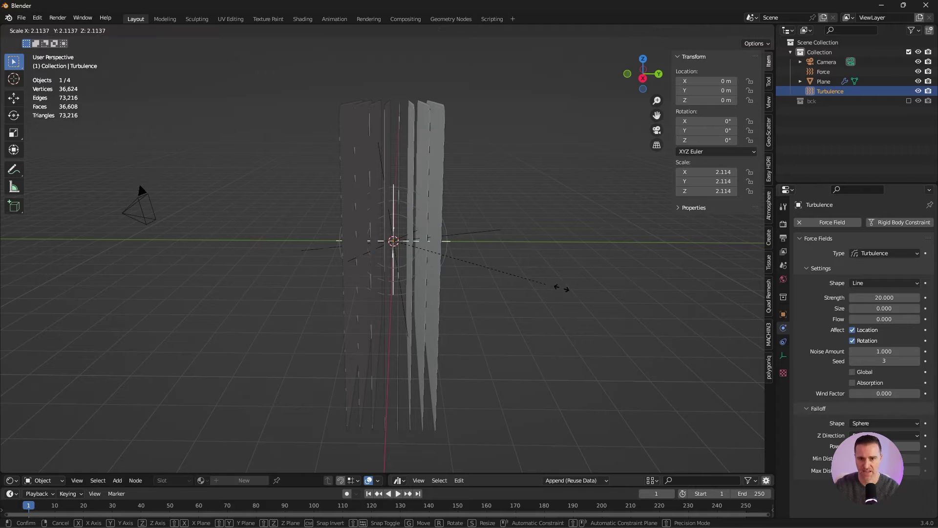
pyautogui.click(557, 293)
pyautogui.moveTo(553, 296); pyautogui.dragTo(544, 301, button='middle')
pyautogui.press('r')
pyautogui.click(291, 254)
pyautogui.click(464, 312)
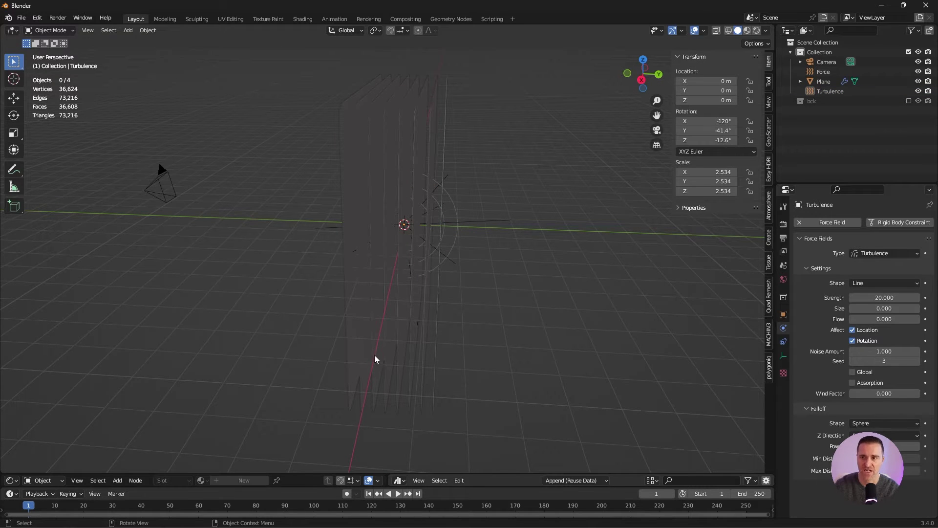
# Step: Set the sheets' cloth collision quality to 6 with self collisions enabled, and end the simulation cache at frame 40
pyautogui.click(823, 81)
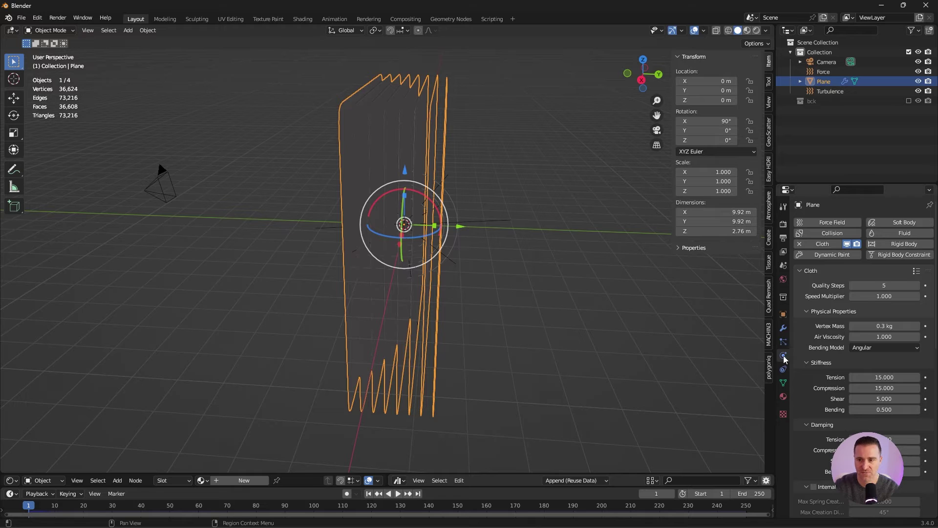
pyautogui.scroll(-12, 801, 361)
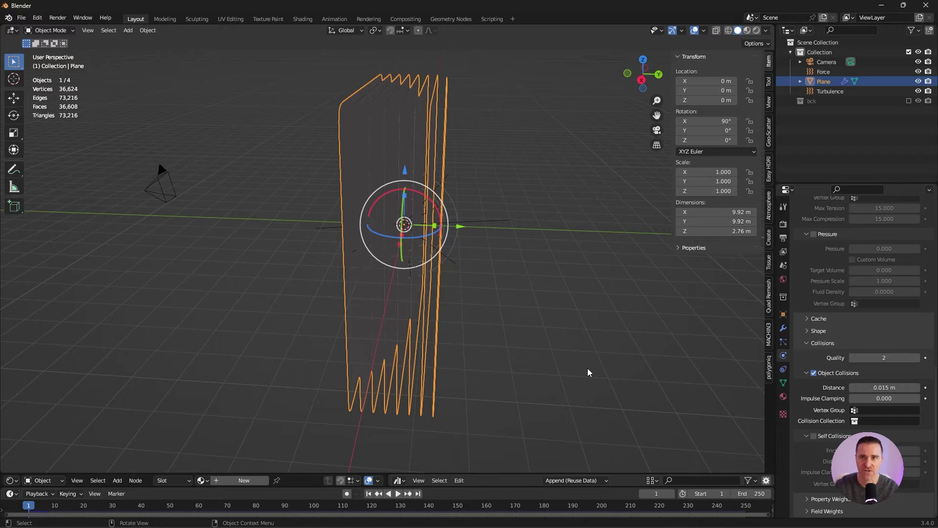
pyautogui.click(872, 358)
pyautogui.click(818, 318)
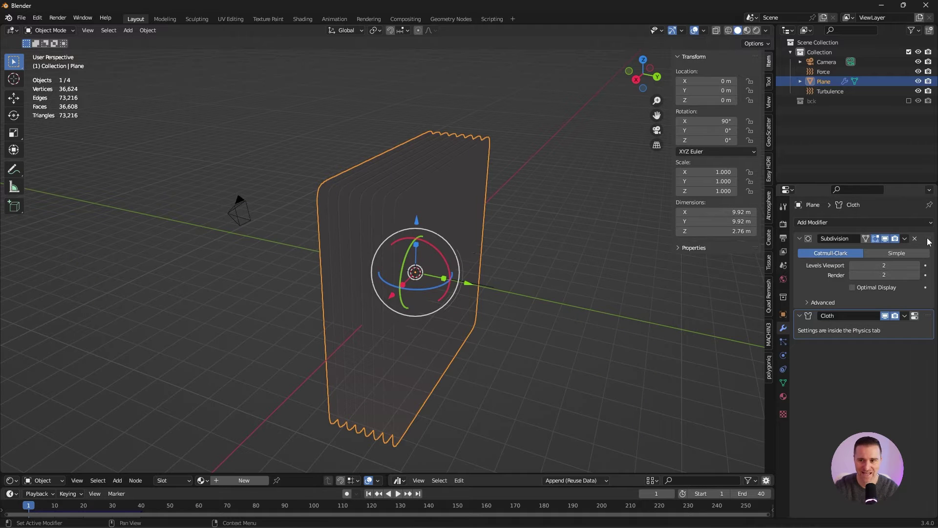
# Step: Move the Subdivision modifier below Cloth in the stack and bake the sheets' cloth simulation for playback
pyautogui.moveTo(928, 241); pyautogui.dragTo(920, 348)
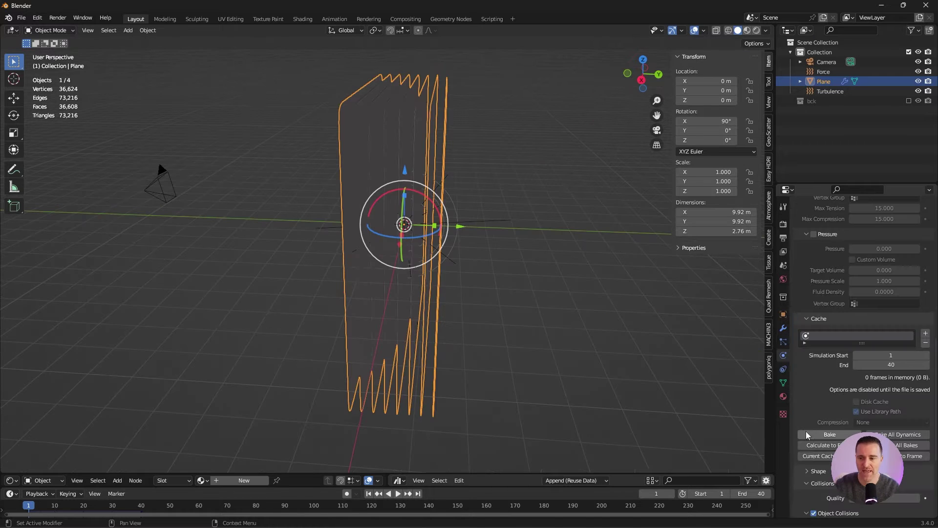
pyautogui.click(808, 433)
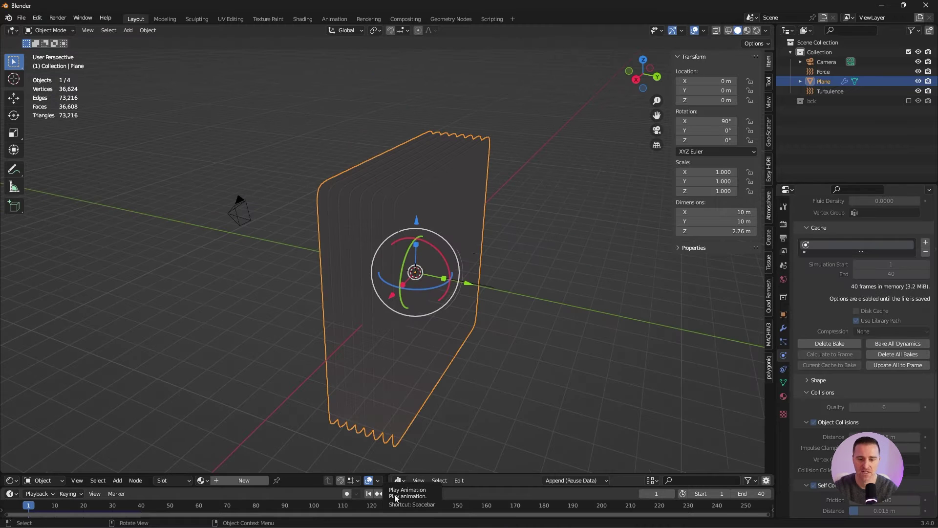
pyautogui.click(396, 493)
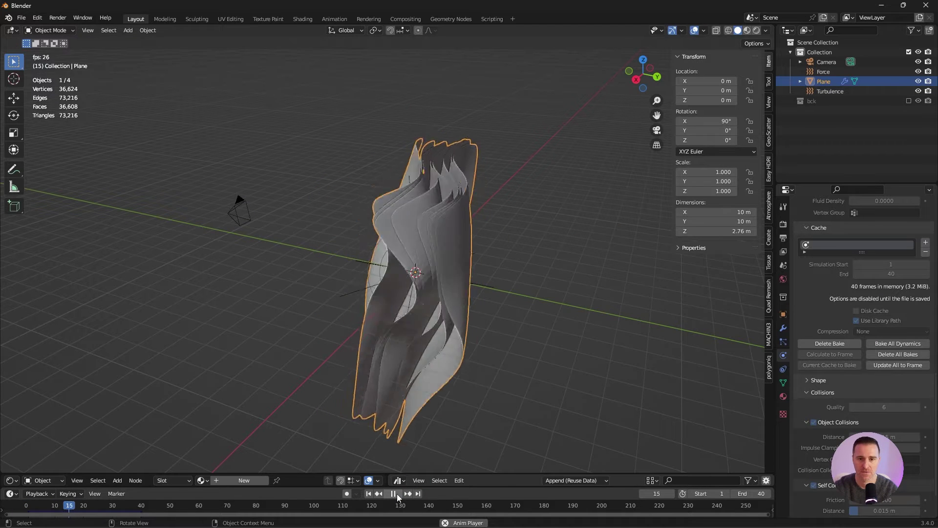
# Step: Apply Shade Smooth to the simulated sheets
pyautogui.click(395, 237)
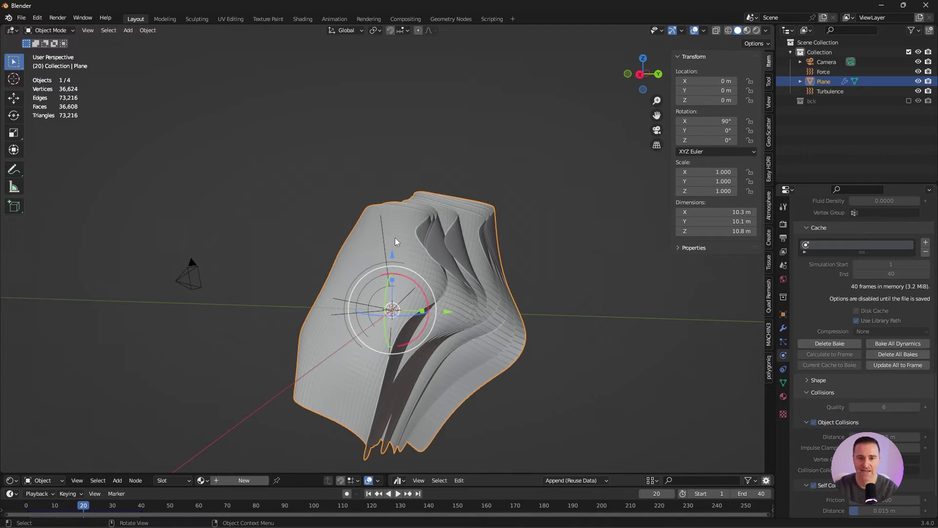
pyautogui.rightClick(395, 237)
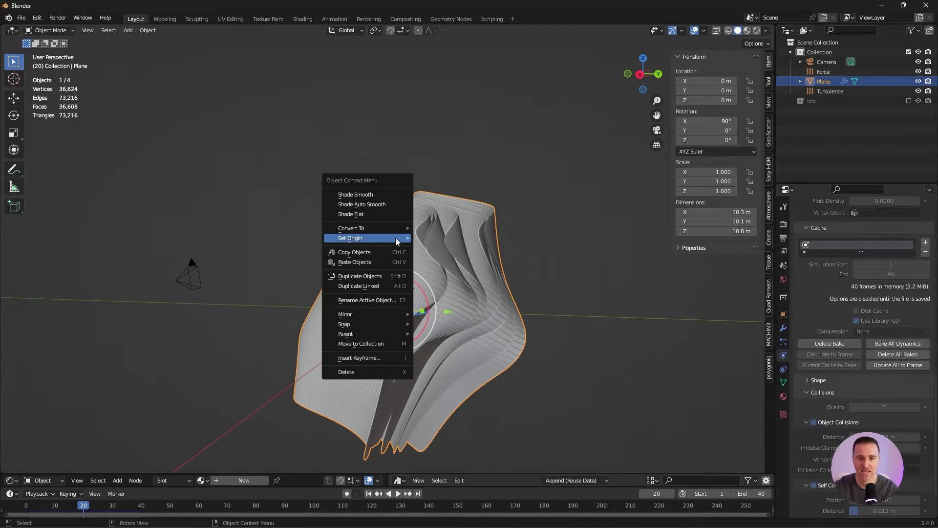
pyautogui.click(377, 196)
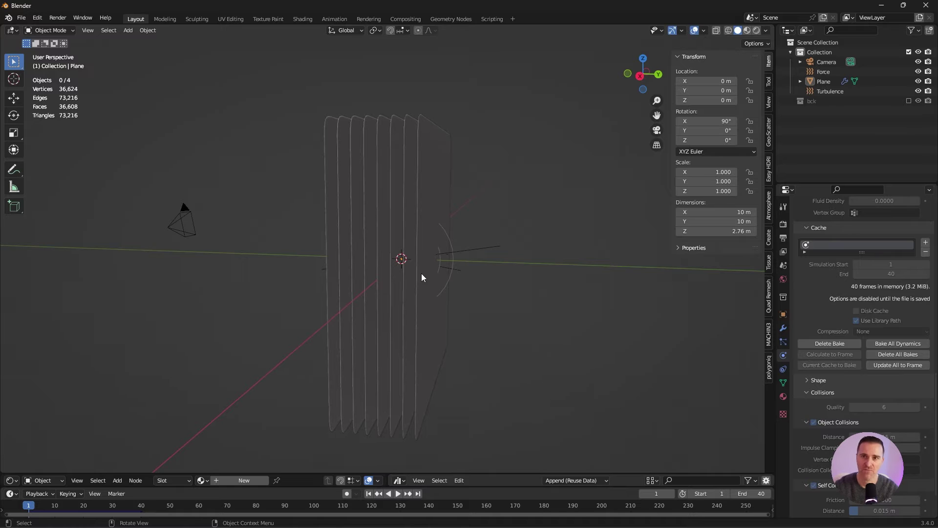
# Step: Rebake the sheets' cloth simulation up to frame 120, play it back and go to the last frame
pyautogui.click(421, 274)
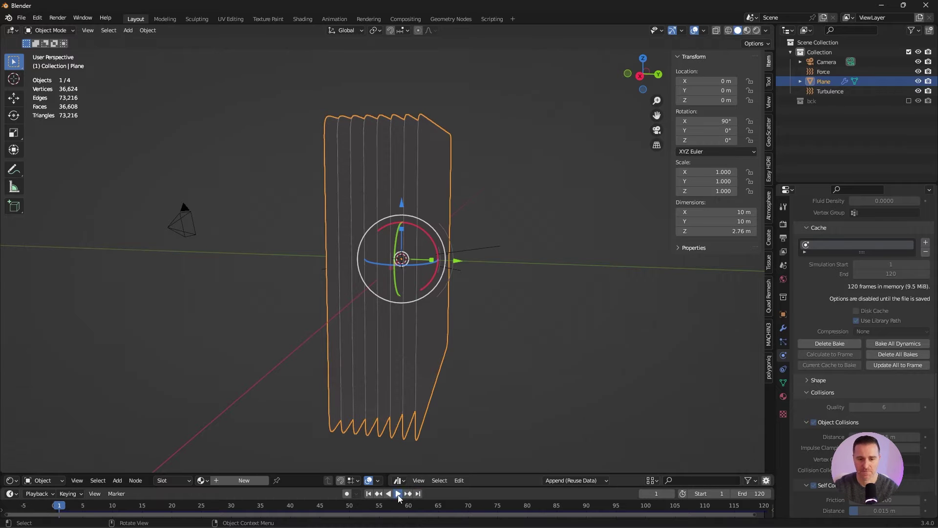
pyautogui.click(398, 494)
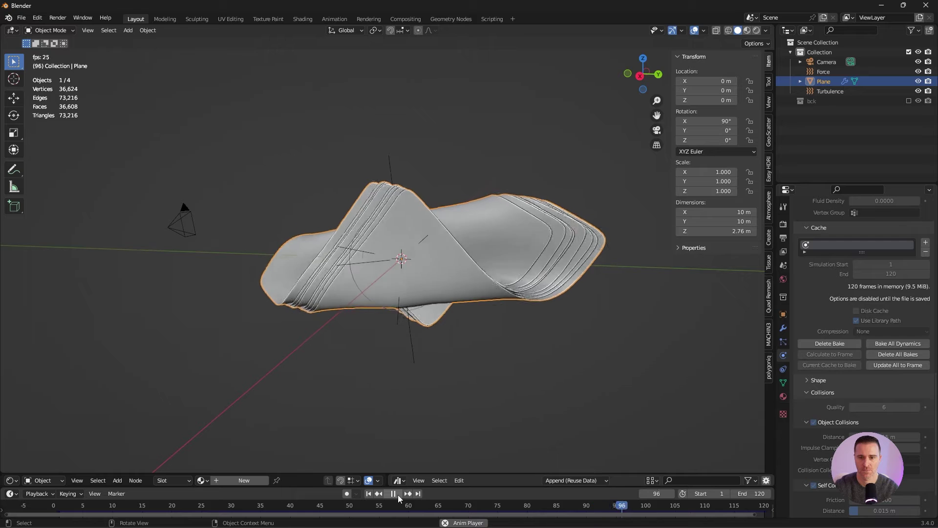
pyautogui.click(398, 494)
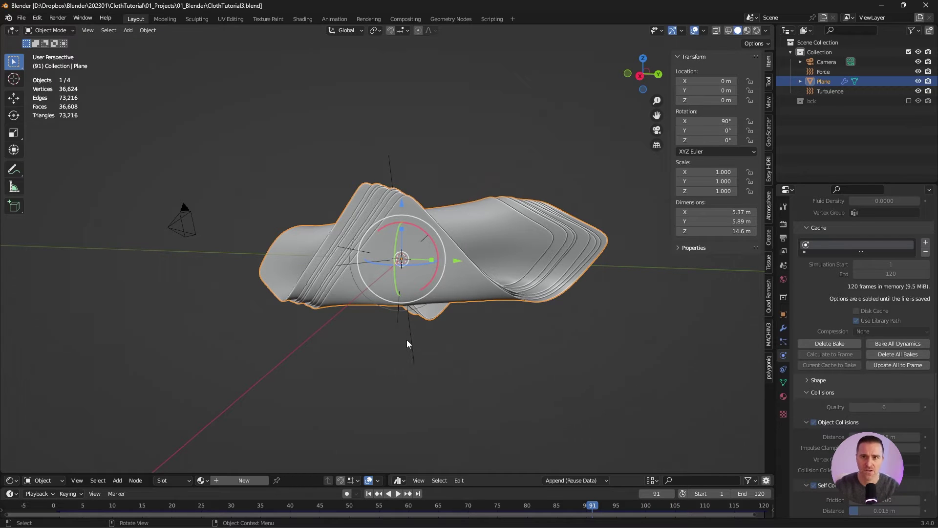
pyautogui.hotkey('shift', 'Right')
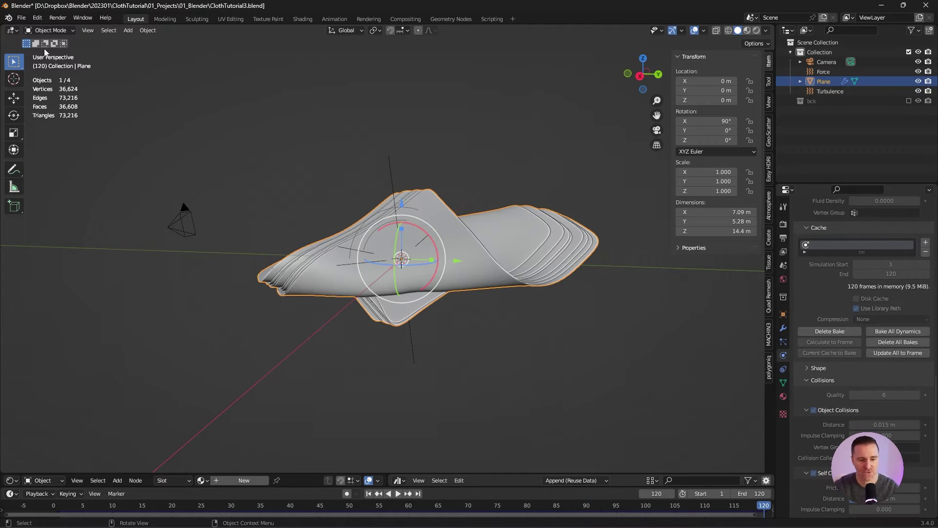
# Step: Split the 3D viewport in two and turn one half into a Shader Editor showing the World nodes
pyautogui.moveTo(2, 26); pyautogui.dragTo(393, 53)
pyautogui.click(12, 32)
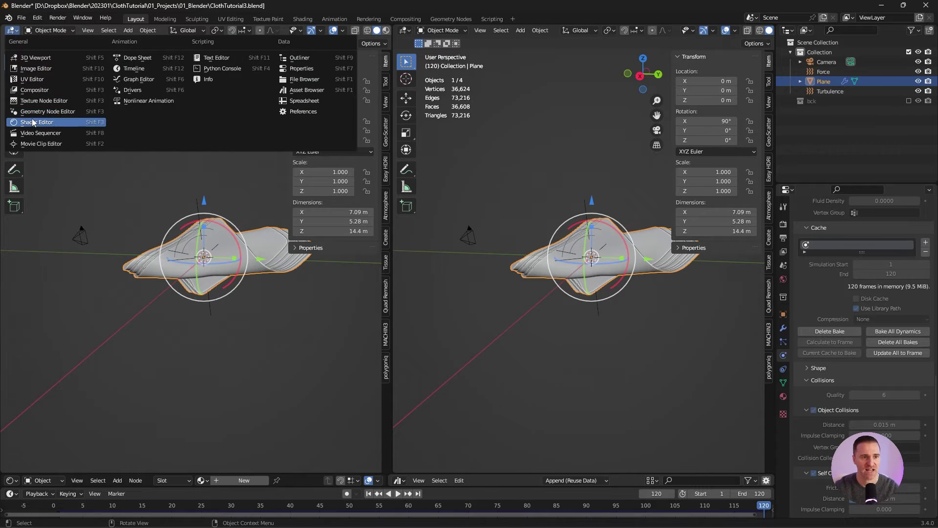
pyautogui.click(32, 123)
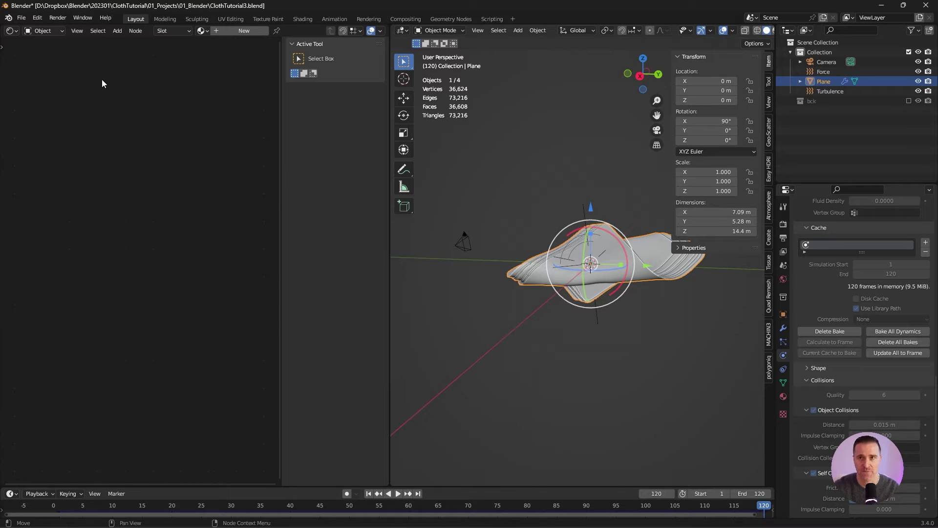
pyautogui.click(43, 30)
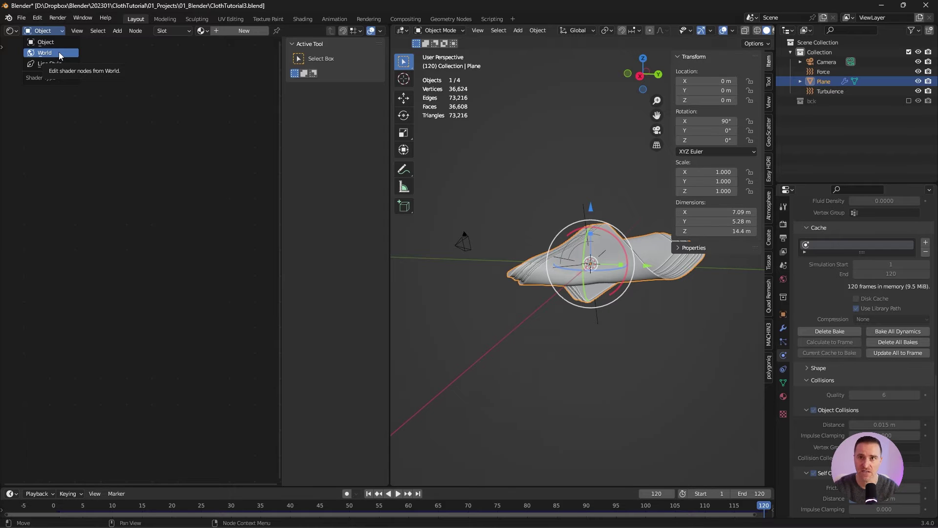
pyautogui.click(59, 52)
pyautogui.scroll(-2, 586, 30)
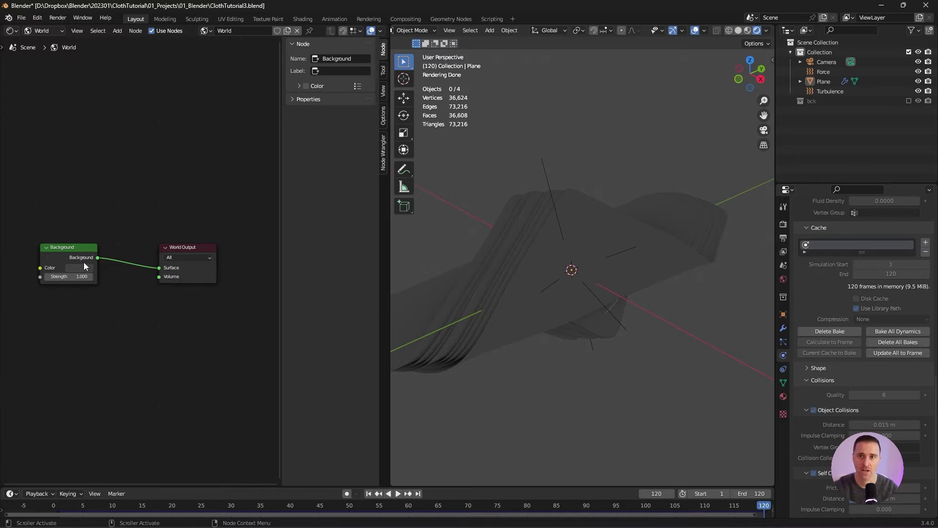
# Step: Reposition the World's Background node slightly and set its colour to a dark pink
pyautogui.moveTo(81, 257); pyautogui.dragTo(91, 258)
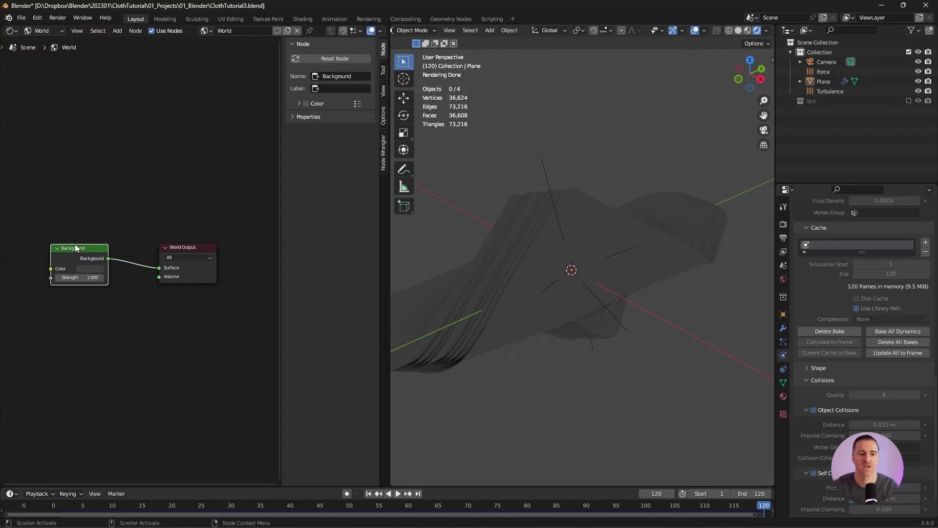
pyautogui.click(93, 268)
pyautogui.moveTo(145, 197); pyautogui.dragTo(146, 174)
pyautogui.click(114, 200)
# Step: Add an Environment Texture node in front of the World's Background node
pyautogui.moveTo(96, 330); pyautogui.dragTo(225, 322, button='middle')
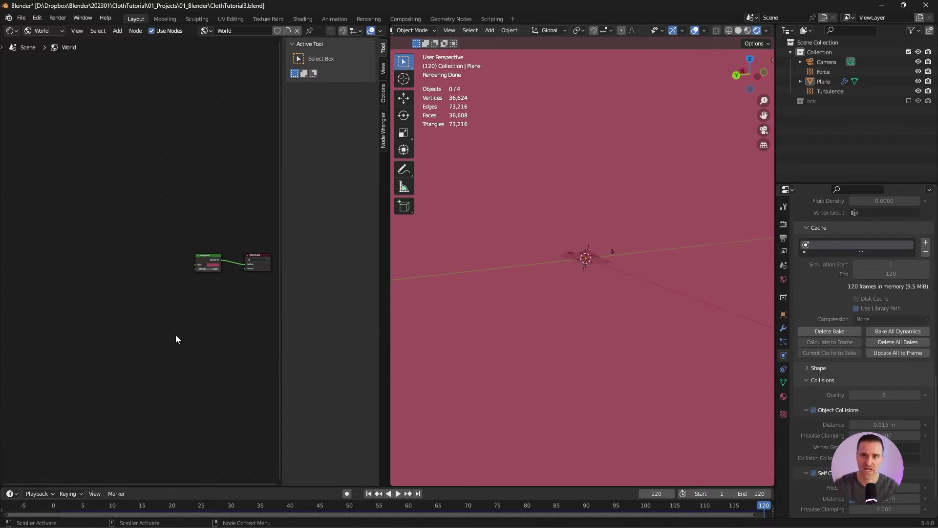
pyautogui.hotkey('shift', 'a')
pyautogui.click(161, 254)
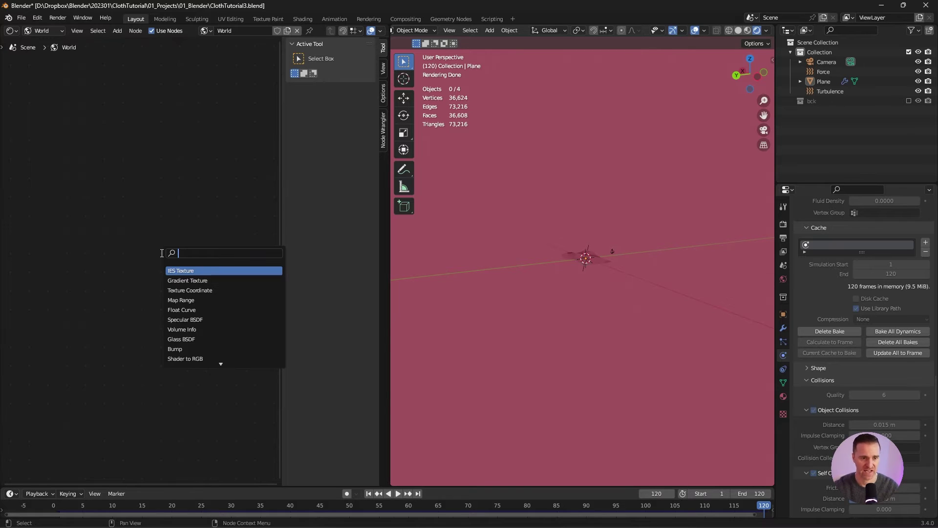
pyautogui.write('env')
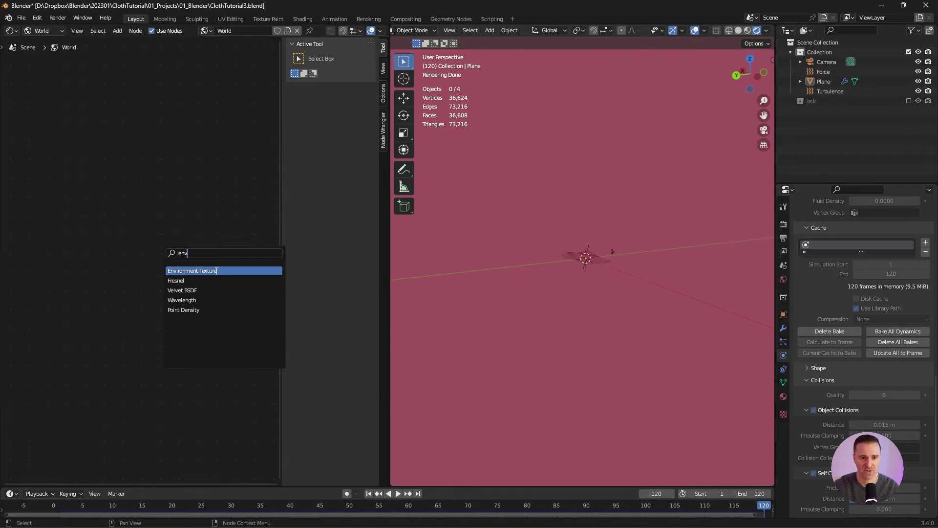
pyautogui.press('Return')
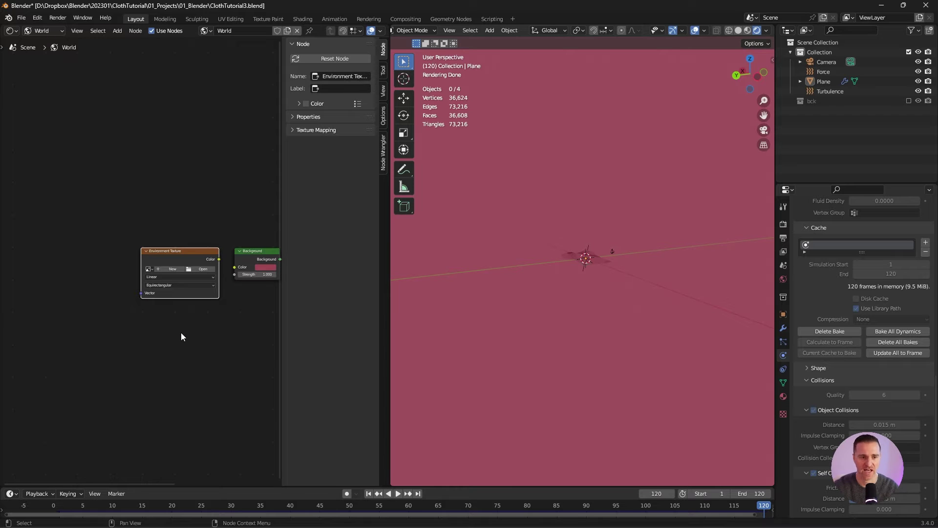
# Step: Add mapping coordinates to the Environment Texture, link it to the Background node and load an HDR Light Studio image
pyautogui.hotkey('ctrl', 't')
pyautogui.moveTo(219, 259); pyautogui.dragTo(235, 267)
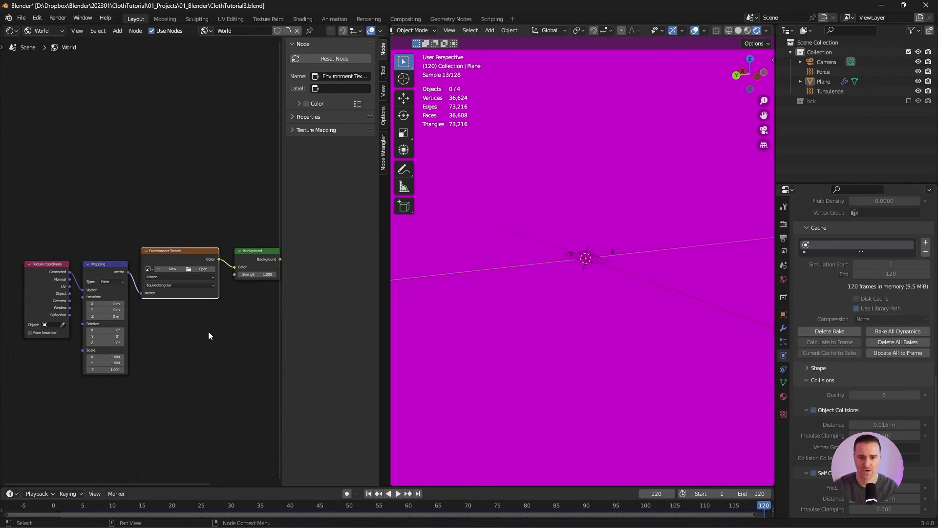
pyautogui.click(201, 269)
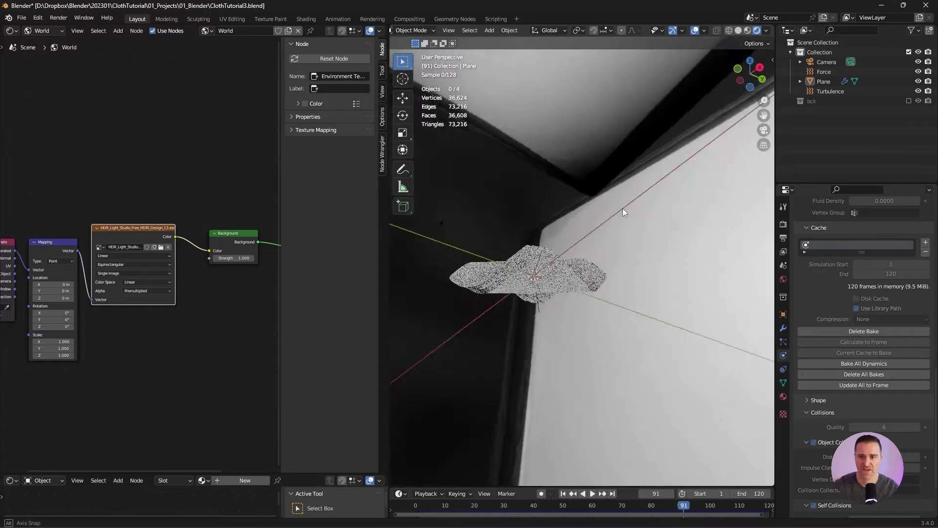
pyautogui.moveTo(623, 208); pyautogui.dragTo(582, 252, button='middle')
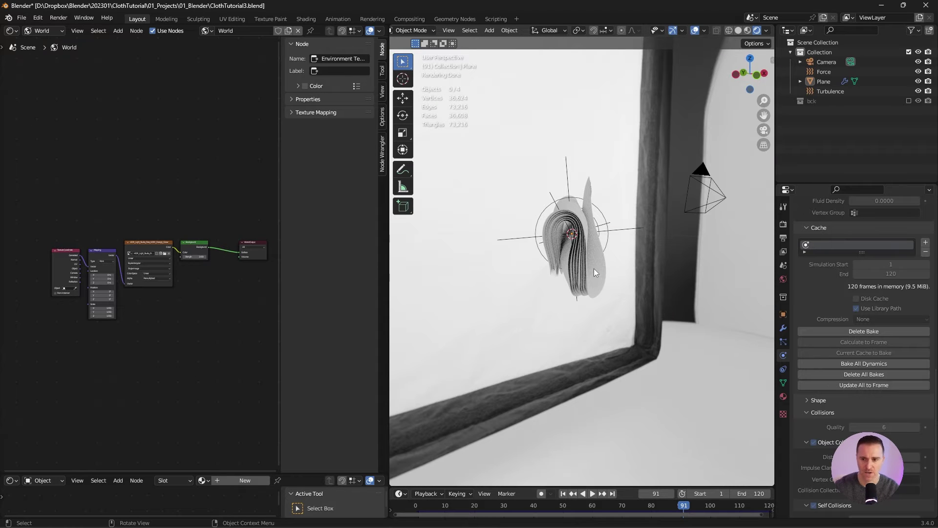
# Step: Make the render film transparent and switch the shader editor from World to Object shading
pyautogui.click(783, 223)
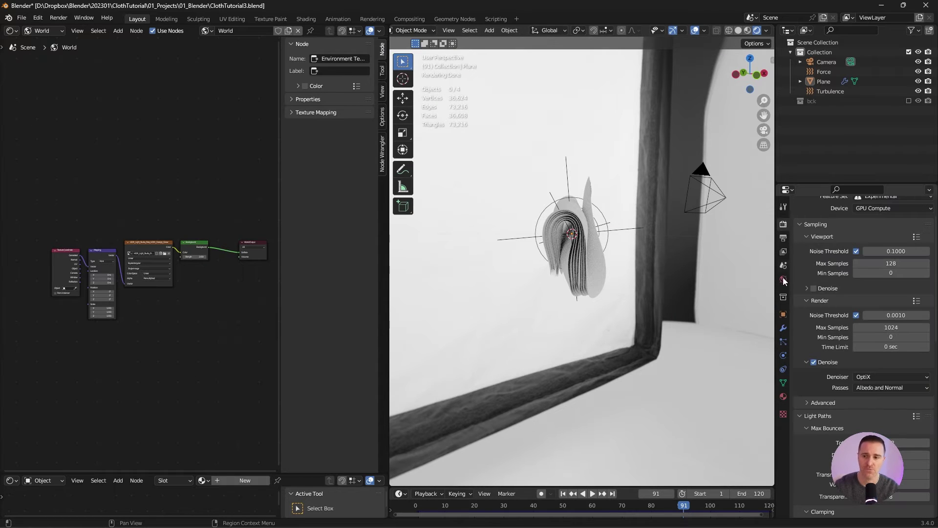
pyautogui.scroll(-15, 803, 471)
pyautogui.click(814, 459)
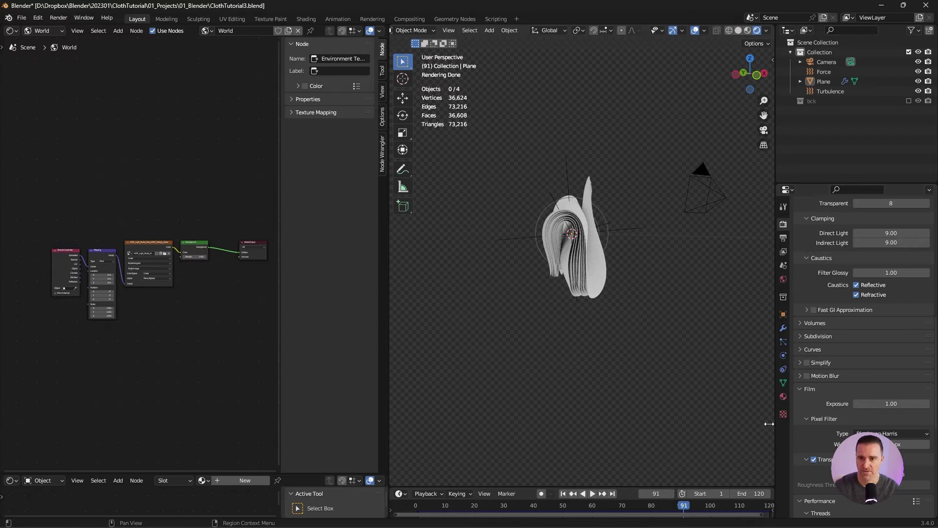
pyautogui.scroll(4, 599, 215)
pyautogui.click(43, 30)
pyautogui.click(45, 42)
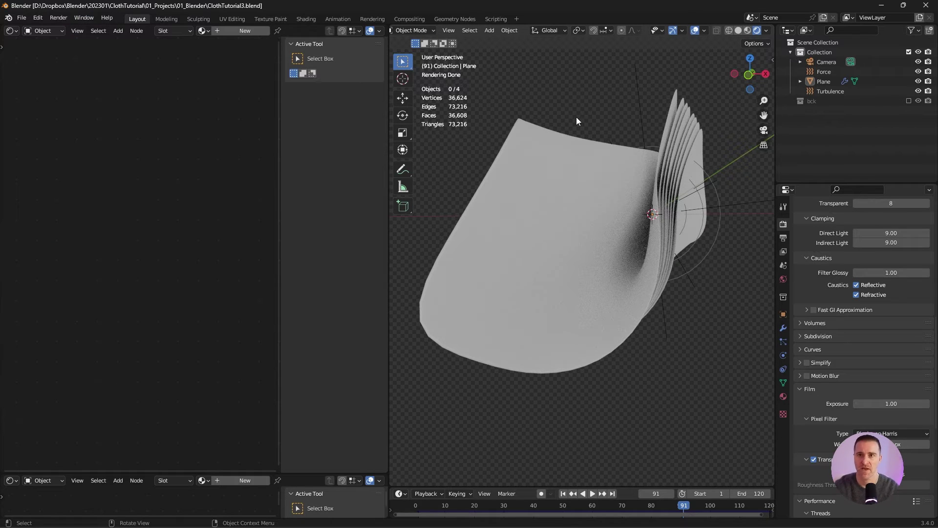
# Step: Select the camera, look through it and frame the folded sheets close up
pyautogui.click(850, 62)
pyautogui.press('KP_0')
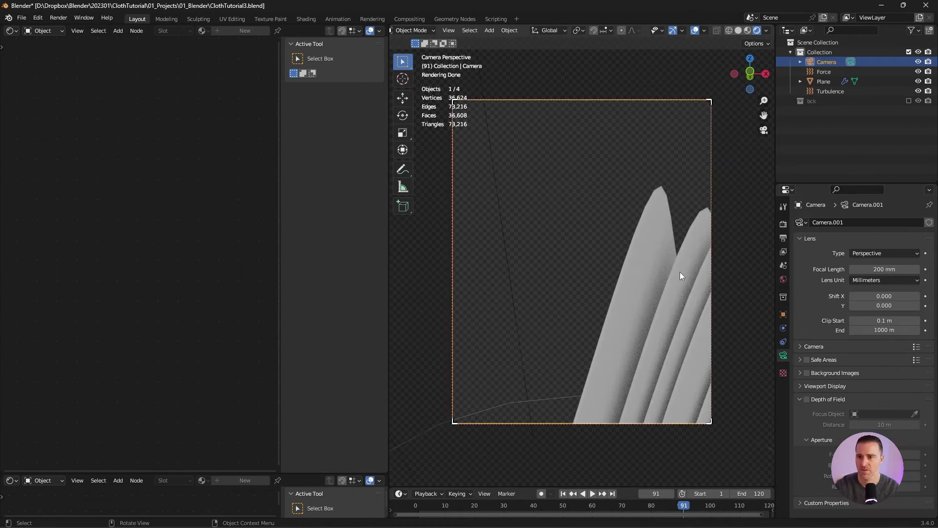
pyautogui.moveTo(707, 320); pyautogui.dragTo(556, 207, button='middle')
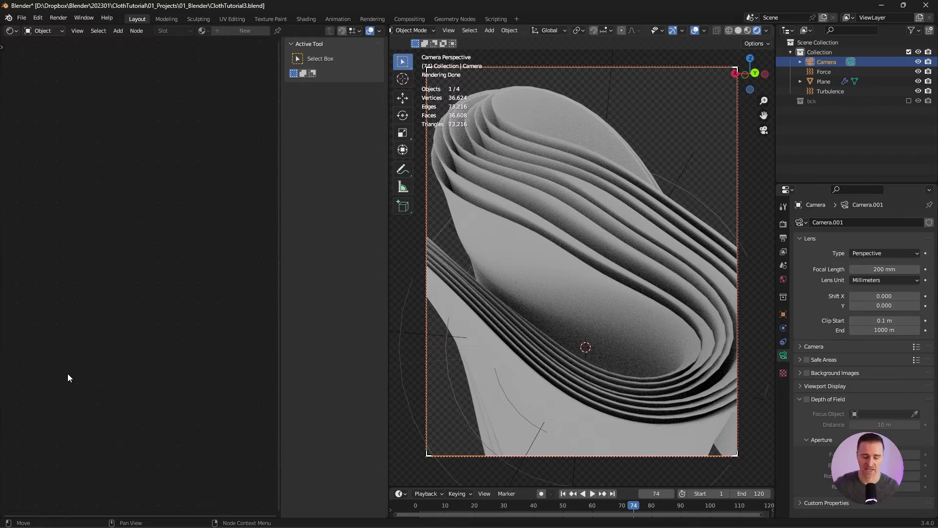
# Step: Turn the shader editor into a second 3D viewport and add a plane to the scene
pyautogui.hotkey('shift', 'F5')
pyautogui.hotkey('shift', 'a')
pyautogui.moveTo(230, 328)
pyautogui.click(285, 104)
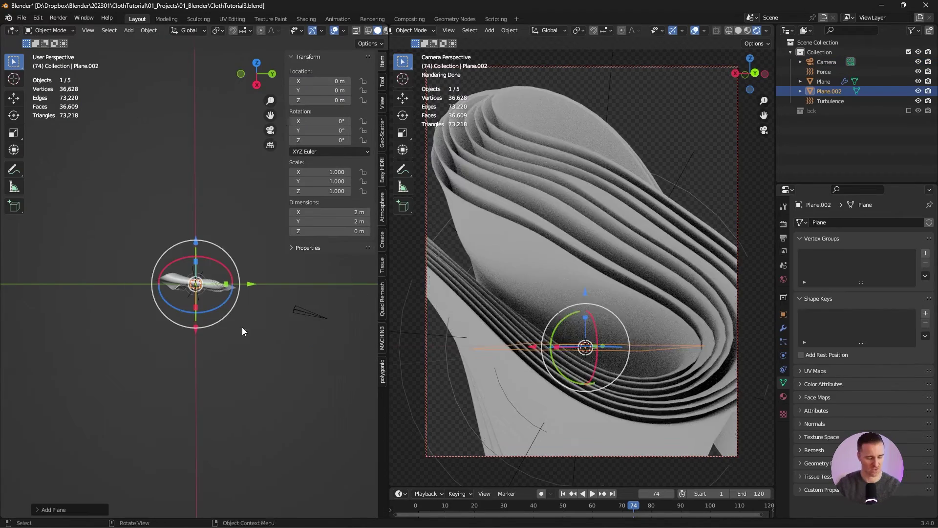
# Step: Rotate the new plane 90° about X and scale it by 10
pyautogui.write('rx90')
pyautogui.press('Return')
pyautogui.write('s10')
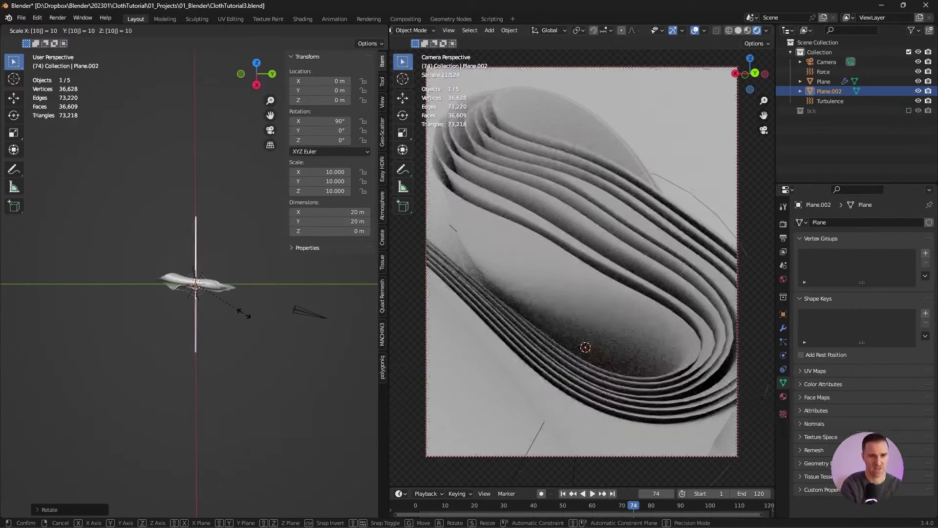
pyautogui.press('Return')
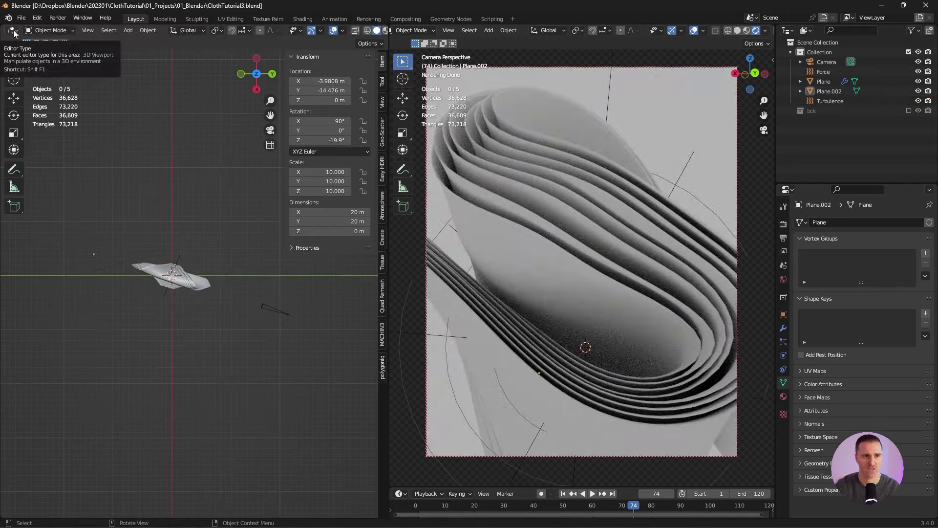
# Step: Switch the second viewport back to the Shader Editor and give the cloth sheets a new material
pyautogui.click(12, 32)
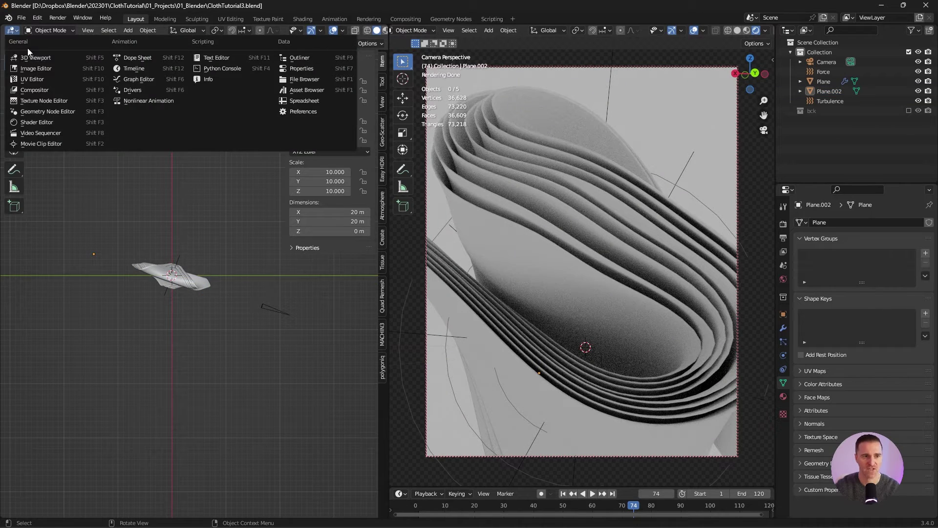
pyautogui.click(37, 124)
pyautogui.click(487, 196)
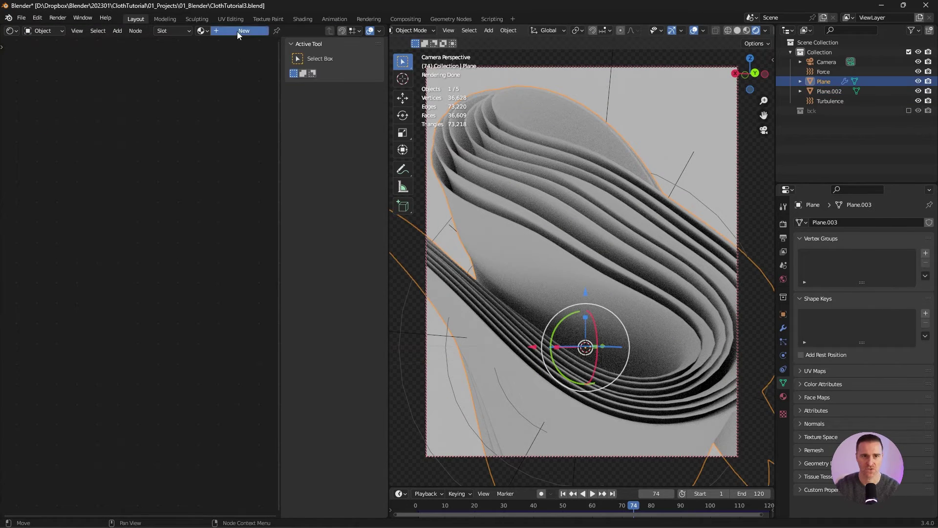
pyautogui.click(783, 396)
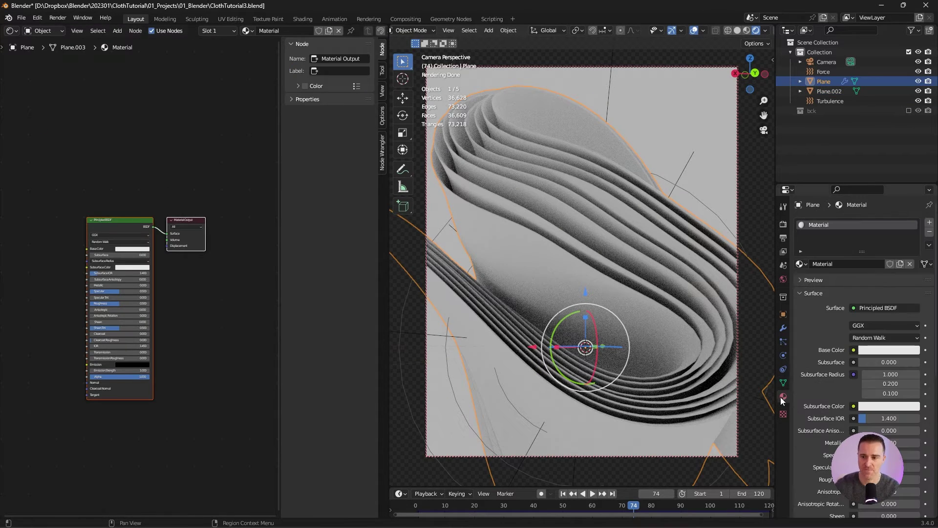
pyautogui.scroll(-6, 818, 342)
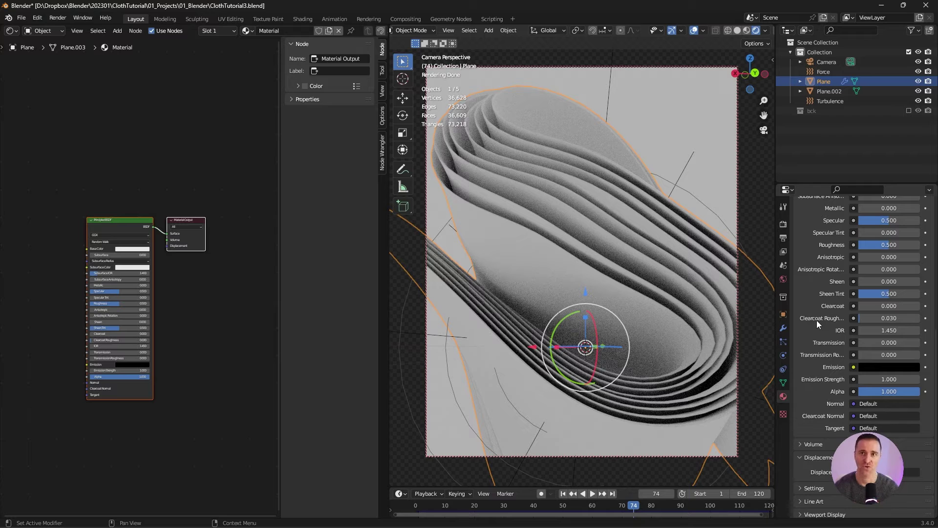
pyautogui.scroll(-2, 140, 277)
# Step: Duplicate the material's Principled BSDF node and place the copy above the original
pyautogui.click(141, 277)
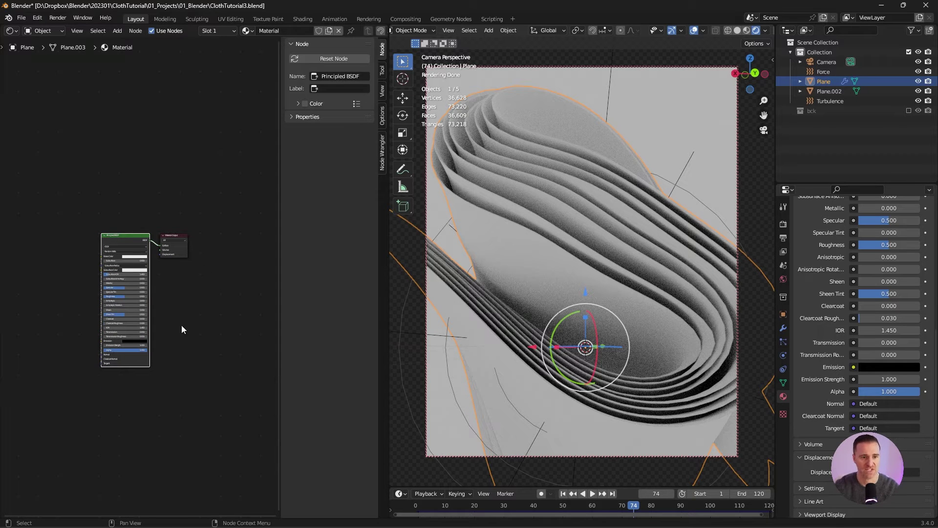
pyautogui.hotkey('shift', 'd')
pyautogui.click(177, 173)
# Step: Add a Mix Shader between the Principled BSDF and the Material Output
pyautogui.hotkey('shift', 'a')
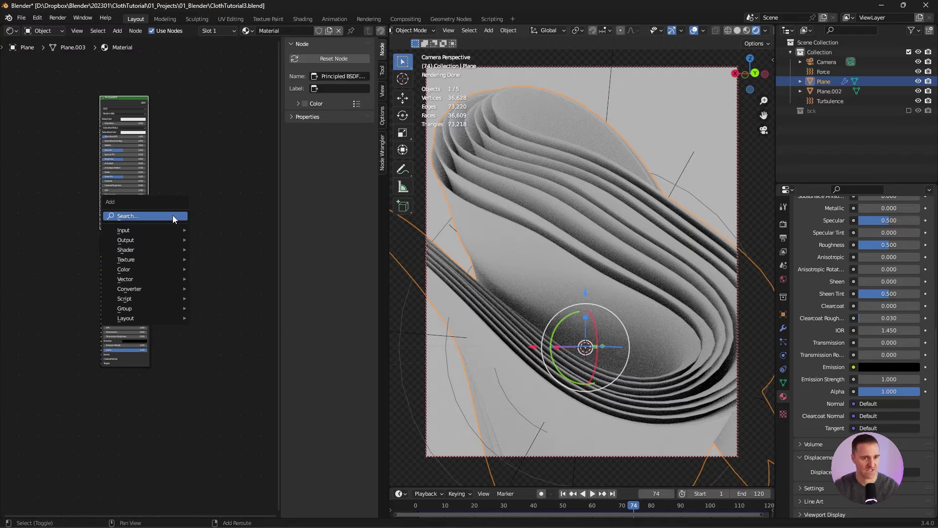
pyautogui.click(171, 215)
pyautogui.write('mix')
pyautogui.press('Down')
pyautogui.press('Return')
# Step: Connect both Principled BSDF nodes to the Mix Shader's two inputs and stack them one below the other
pyautogui.moveTo(156, 214); pyautogui.dragTo(180, 239)
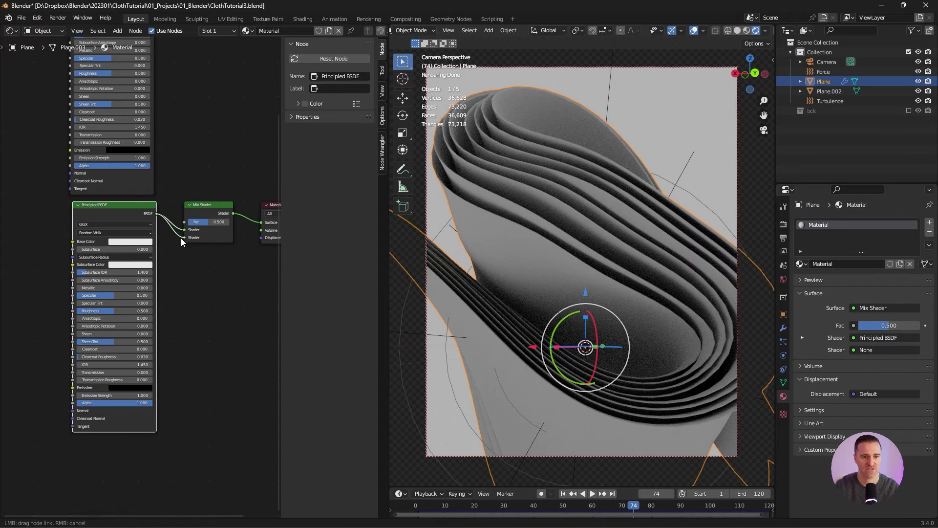
pyautogui.scroll(-2, 179, 268)
pyautogui.moveTo(151, 74); pyautogui.dragTo(171, 247)
pyautogui.moveTo(164, 207); pyautogui.dragTo(116, 251)
pyautogui.press('g')
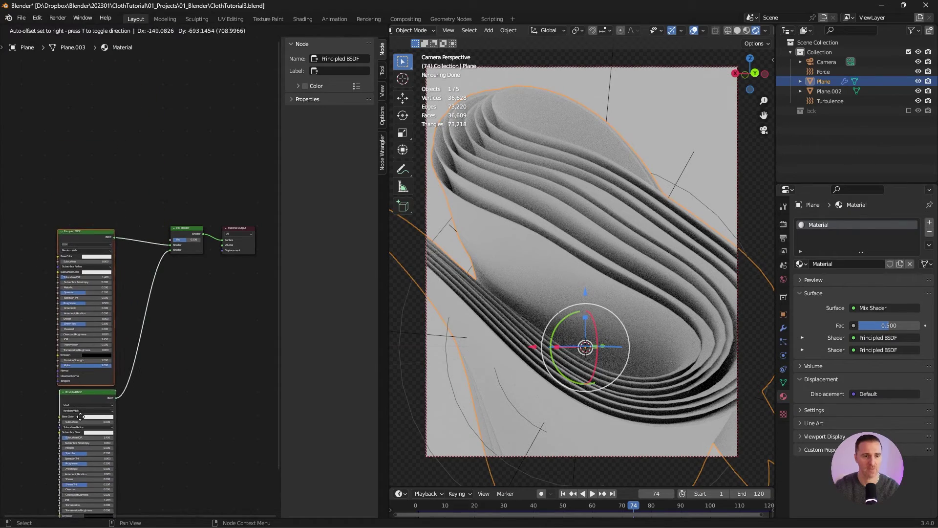
# Step: Set the upper Principled BSDF's base colour to red and the lower one's to bright green
pyautogui.click(99, 257)
pyautogui.click(104, 221)
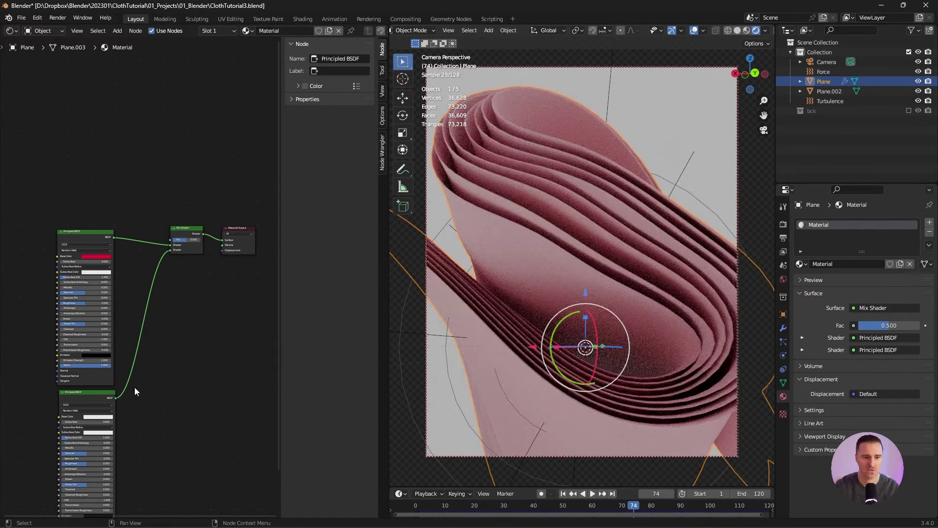
pyautogui.click(97, 416)
pyautogui.moveTo(106, 379); pyautogui.dragTo(88, 356)
# Step: Try the Mix Shader's factor at 0 and at 1 to compare the two colours
pyautogui.scroll(3, 126, 275)
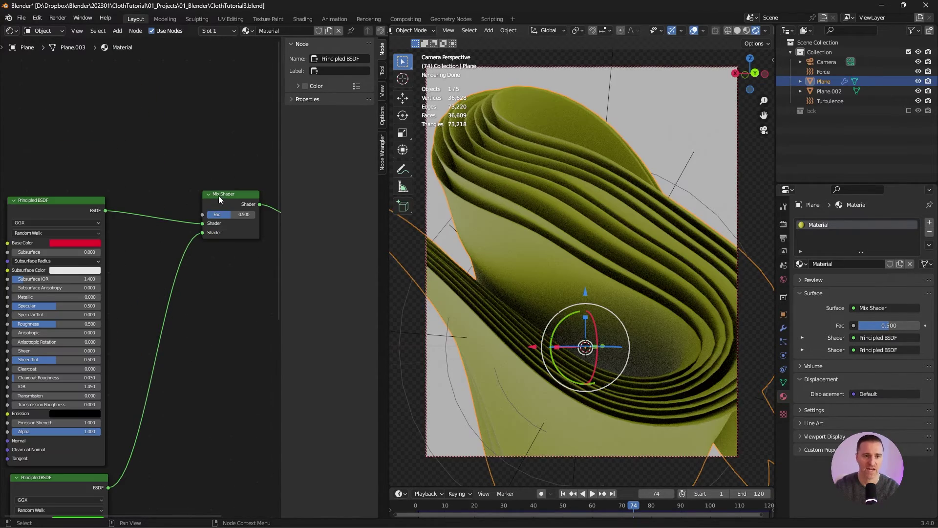
pyautogui.click(219, 194)
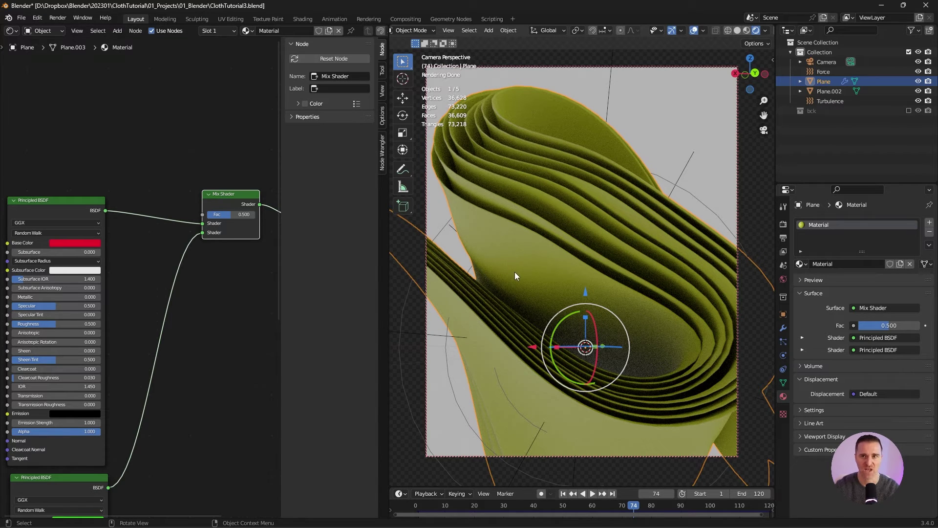
pyautogui.moveTo(227, 213); pyautogui.dragTo(205, 214)
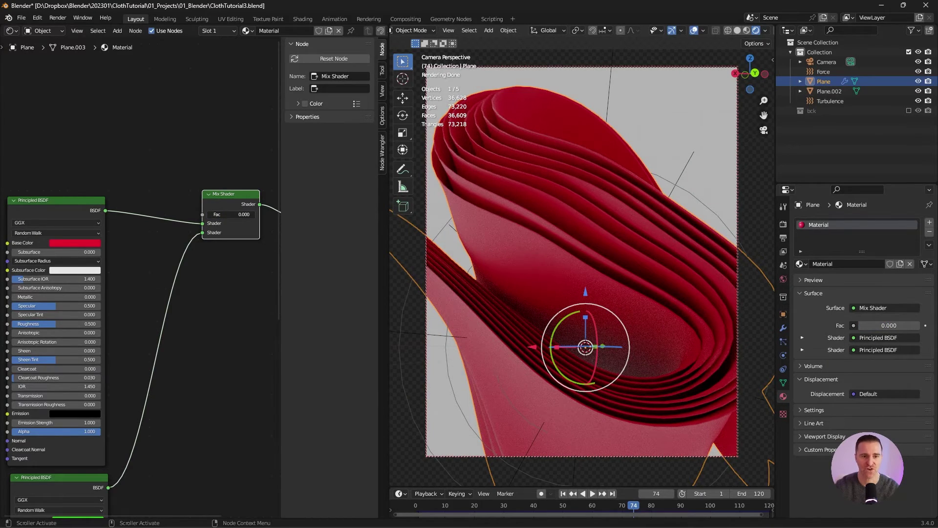
pyautogui.moveTo(207, 214); pyautogui.dragTo(256, 214)
pyautogui.scroll(-2, 189, 277)
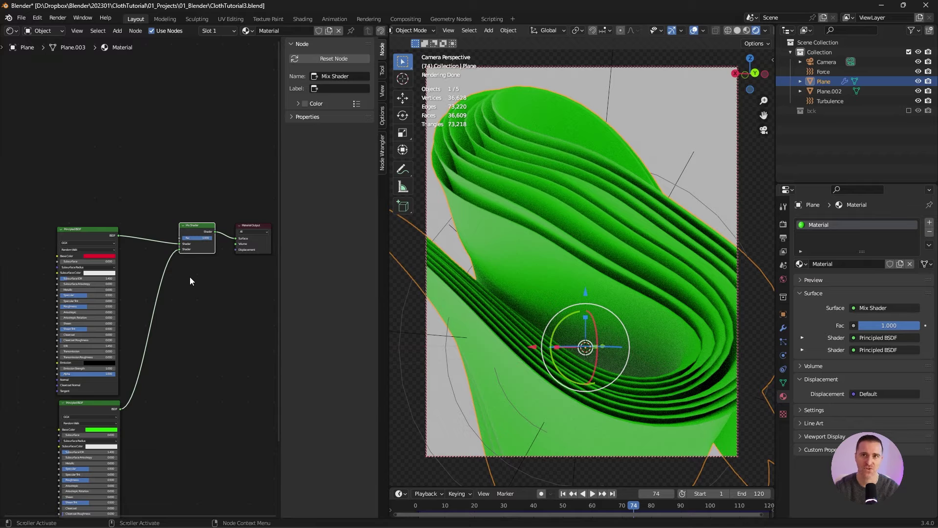
pyautogui.click(190, 277)
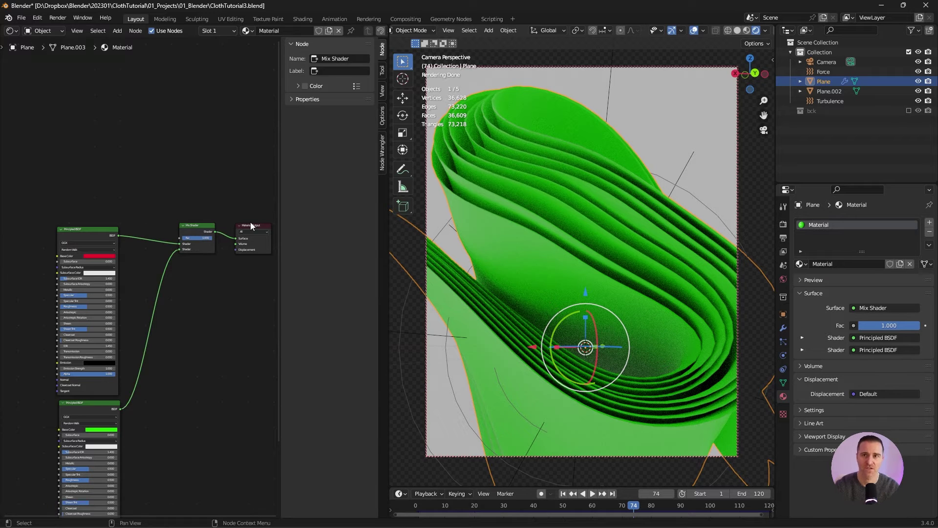
# Step: Add a Fresnel node and a ColorRamp node, and feed the Fresnel factor into the ColorRamp
pyautogui.hotkey('shift', 'a')
pyautogui.write('fer')
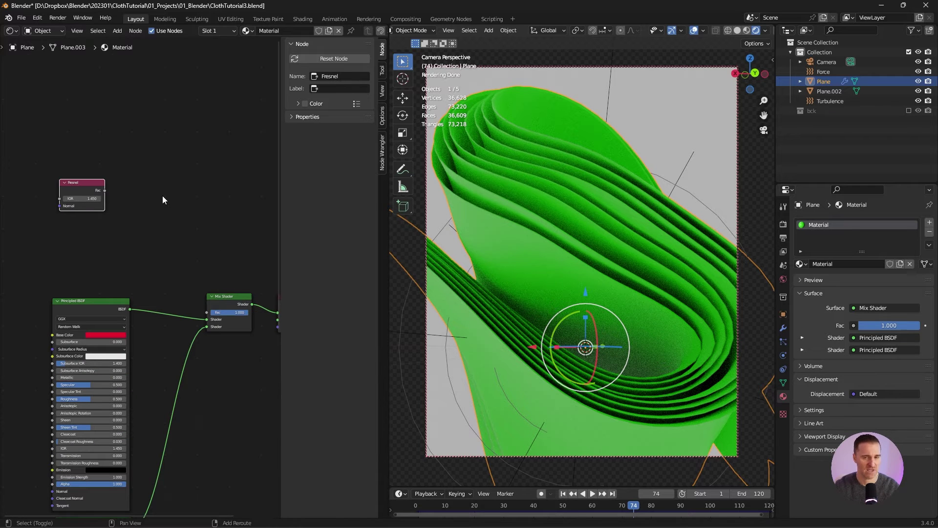
pyautogui.hotkey('shift', 'a')
pyautogui.click(163, 196)
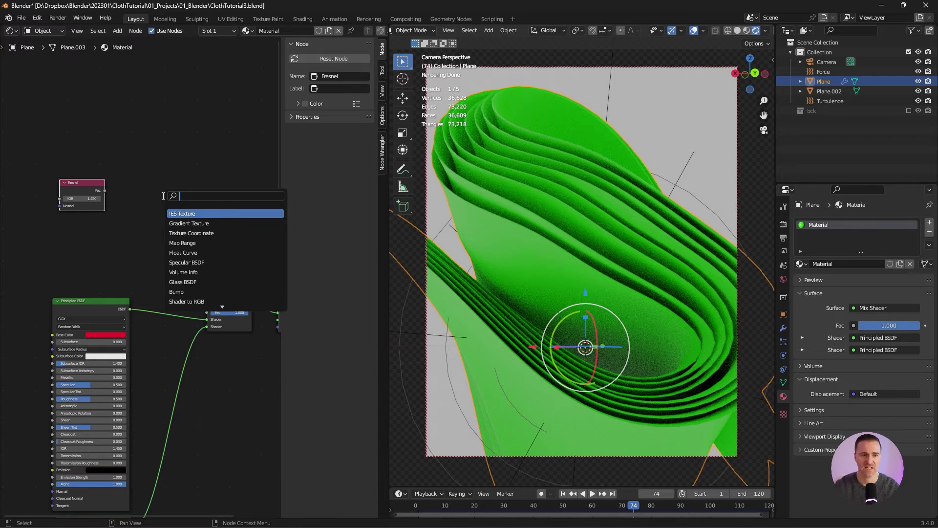
pyautogui.write('col')
pyautogui.press('Return')
pyautogui.click(114, 185)
pyautogui.moveTo(104, 190); pyautogui.dragTo(113, 242)
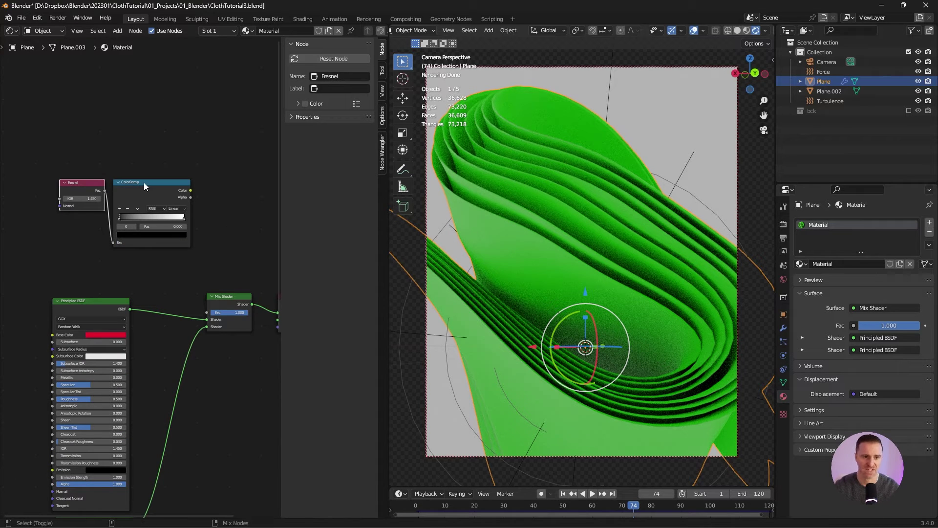
# Step: Preview the ColorRamp on the sheets and move its black stop to 0.095 and white stop to 0.877
pyautogui.keyDown('ctrl'); pyautogui.keyDown('shift'); pyautogui.click(144, 184); pyautogui.keyUp('shift'); pyautogui.keyUp('ctrl')
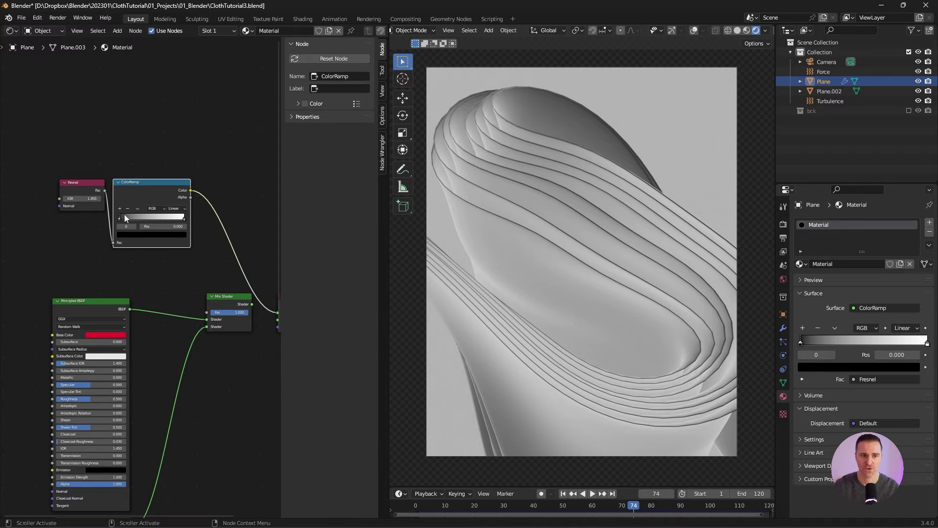
pyautogui.moveTo(119, 219); pyautogui.dragTo(122, 218)
pyautogui.moveTo(182, 219); pyautogui.dragTo(177, 219)
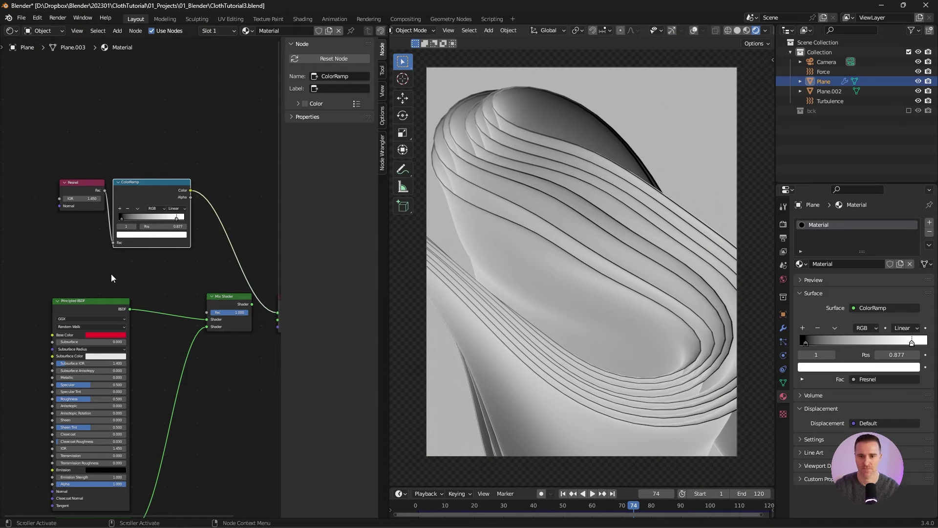
pyautogui.moveTo(121, 216); pyautogui.dragTo(127, 219)
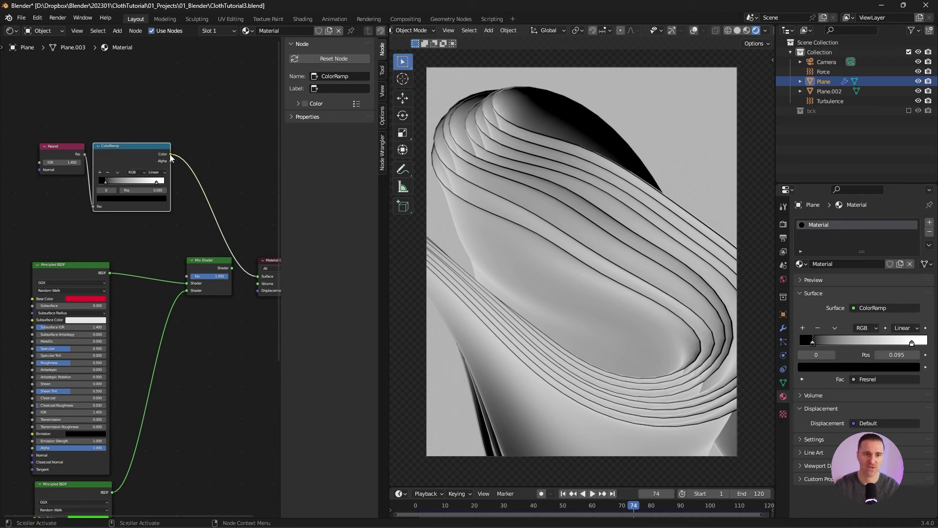
# Step: Drive the Mix Shader's factor with the ColorRamp, restore the shader output and adjust the Fresnel IOR
pyautogui.moveTo(171, 155); pyautogui.dragTo(256, 276)
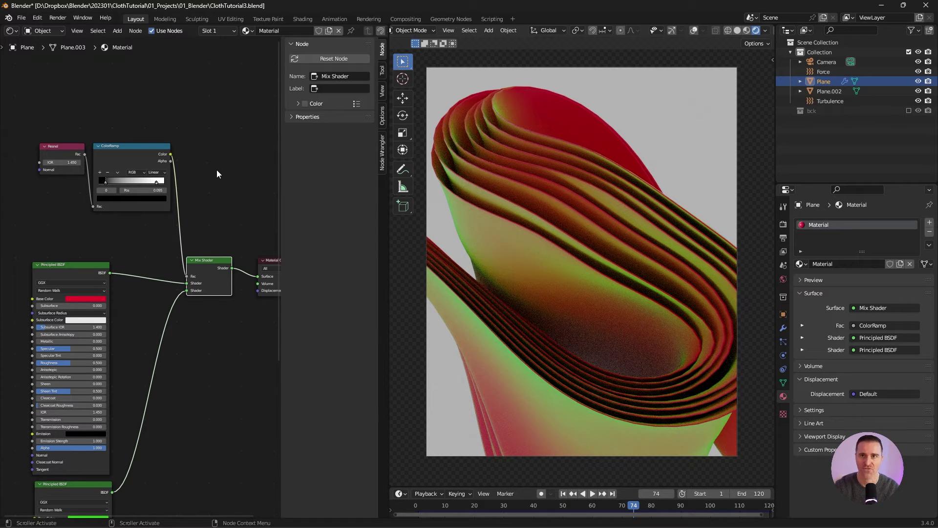
pyautogui.click(69, 162)
pyautogui.write('3.45')
pyautogui.press('Return')
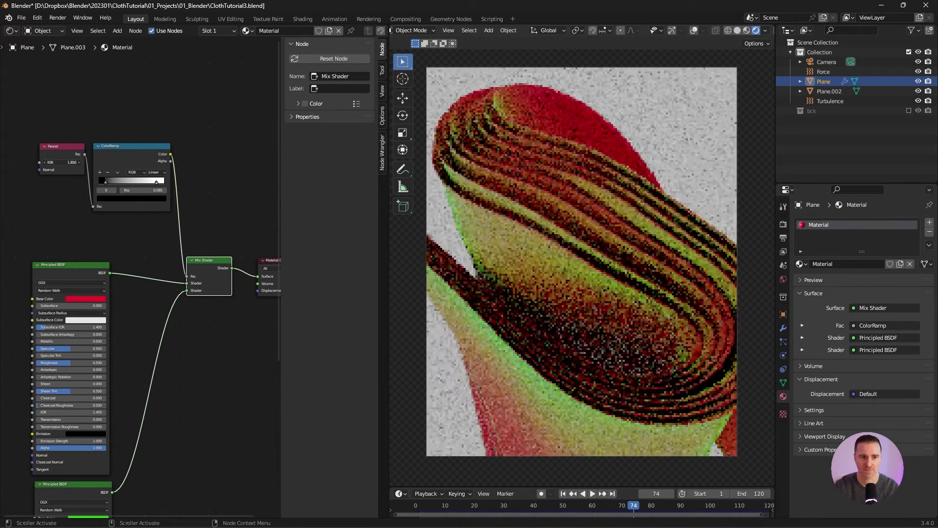
pyautogui.moveTo(63, 163)
pyautogui.mouseDown()
pyautogui.moveTo(83, 162)
pyautogui.moveTo(59, 163)
pyautogui.mouseUp()
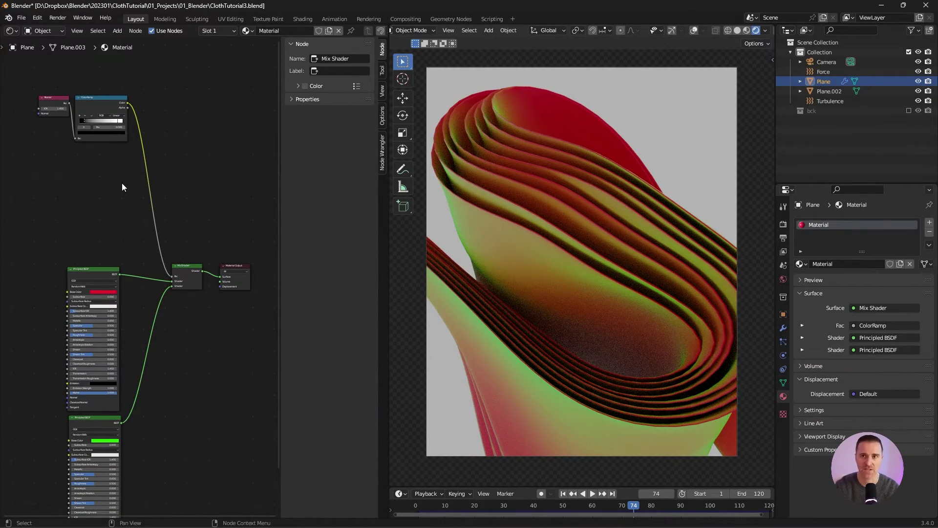
# Step: Add a Layer Weight node, duplicate the ColorRamp beside it and feed the Layer Weight's Facing output into the copy
pyautogui.hotkey('shift', 'a')
pyautogui.click(121, 183)
pyautogui.write('layer')
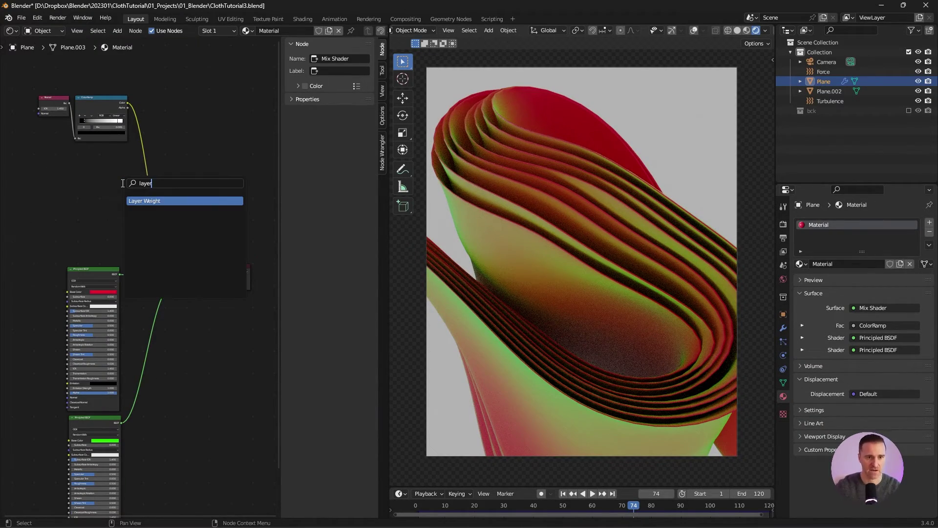
pyautogui.click(150, 200)
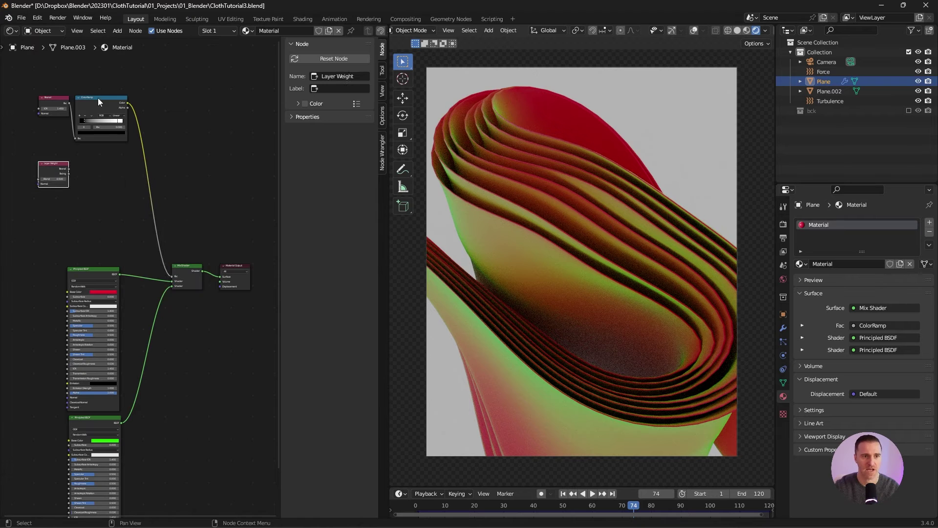
pyautogui.click(95, 99)
pyautogui.hotkey('shift', 'd')
pyautogui.click(92, 163)
pyautogui.keyDown('alt'); pyautogui.moveTo(56, 168); pyautogui.dragTo(101, 166, button='right'); pyautogui.keyUp('alt')
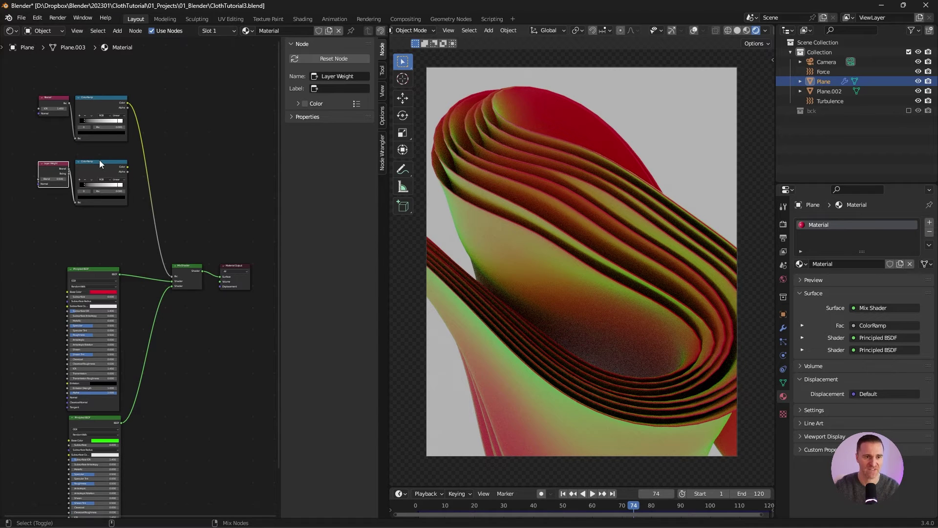
# Step: Preview the Layer Weight ColorRamp on the sheets and try it as the Mix Shader's factor
pyautogui.keyDown('ctrl'); pyautogui.keyDown('shift'); pyautogui.click(99, 162); pyautogui.keyUp('shift'); pyautogui.keyUp('ctrl')
pyautogui.scroll(2, 72, 203)
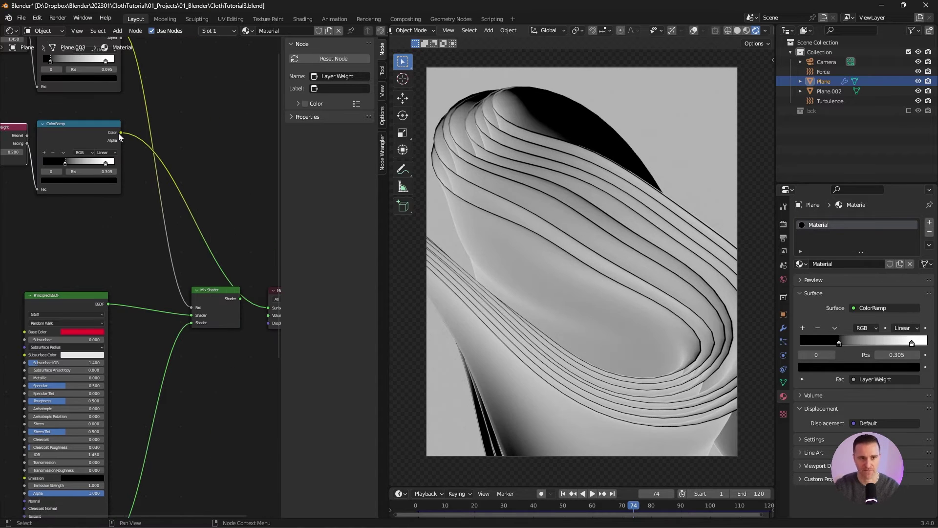
pyautogui.moveTo(119, 132); pyautogui.dragTo(272, 309)
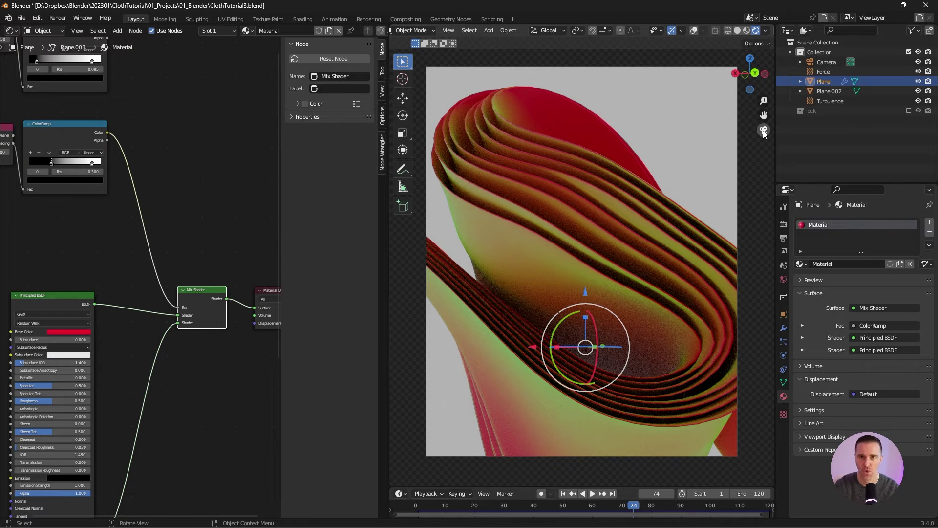
pyautogui.click(763, 132)
pyautogui.moveTo(636, 298); pyautogui.dragTo(439, 333, button='middle')
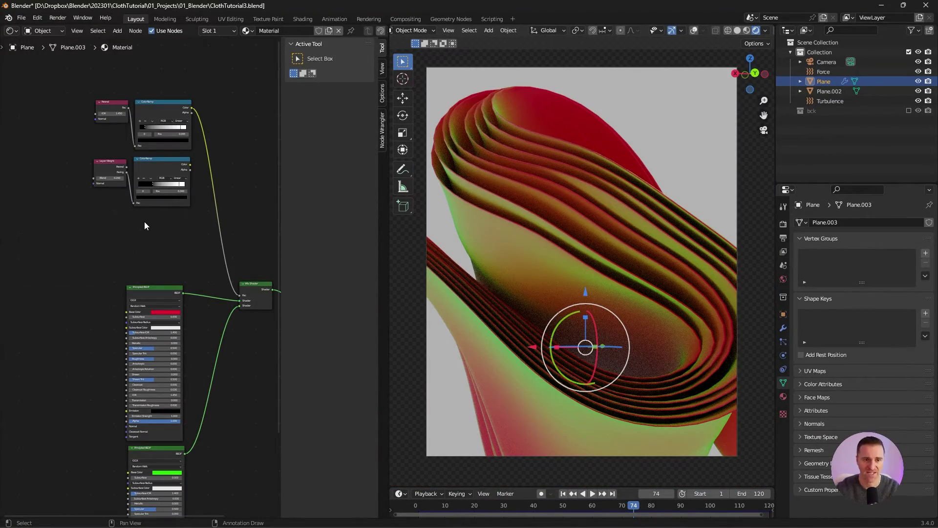
# Step: Add a Noise Texture below the Layer Weight node, with Texture Coordinate and Mapping nodes attached
pyautogui.hotkey('shift', 'a')
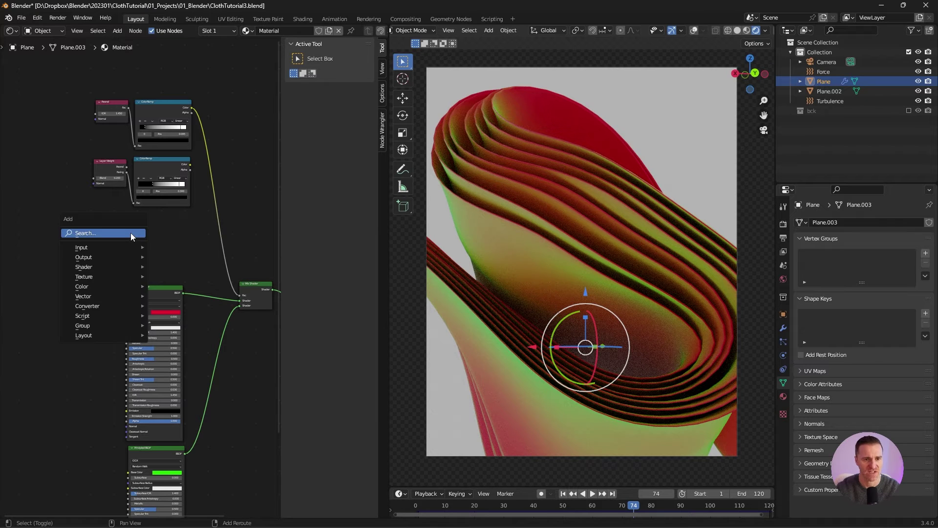
pyautogui.click(130, 232)
pyautogui.write('noise')
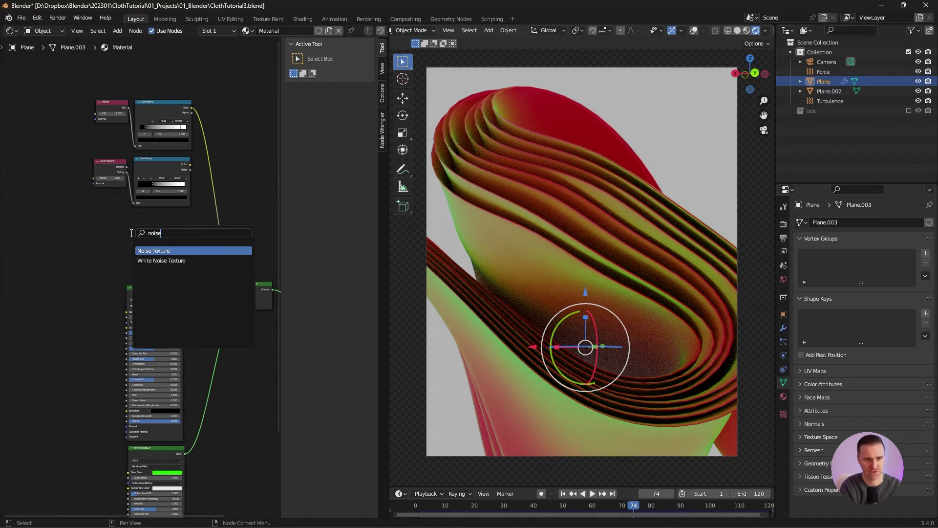
pyautogui.press('Return')
pyautogui.click(105, 217)
pyautogui.hotkey('ctrl', 't')
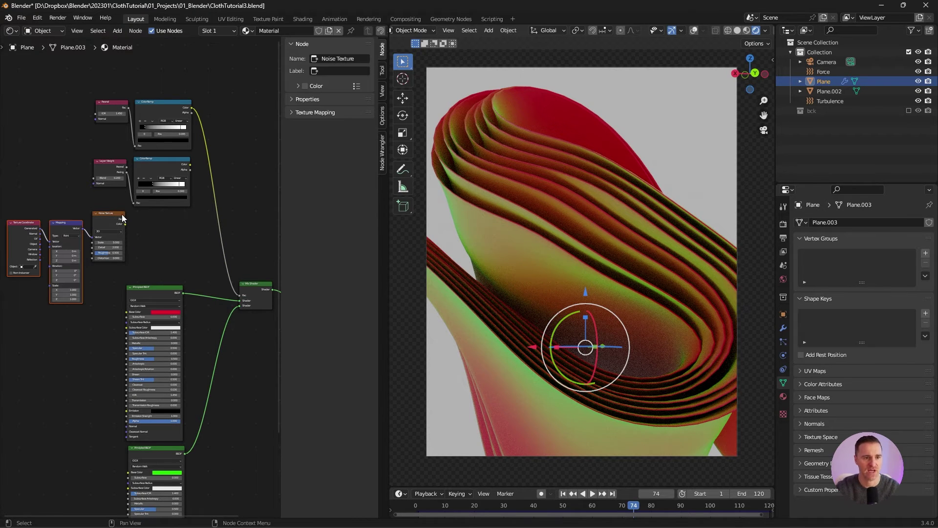
# Step: Duplicate the ColorRamp for the Noise Texture, connect the noise to it and preview the result on the sheets
pyautogui.click(152, 157)
pyautogui.hotkey('shift', 'd')
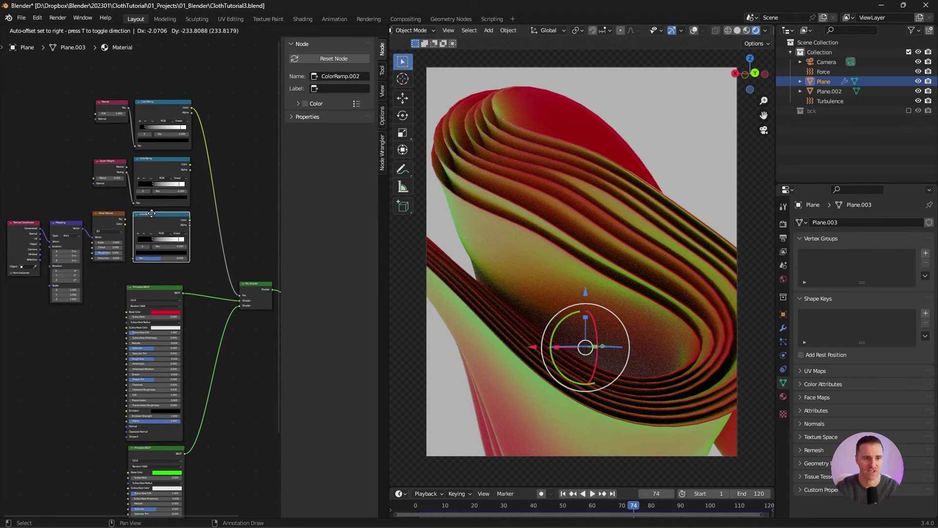
pyautogui.click(151, 213)
pyautogui.moveTo(125, 219); pyautogui.dragTo(133, 257)
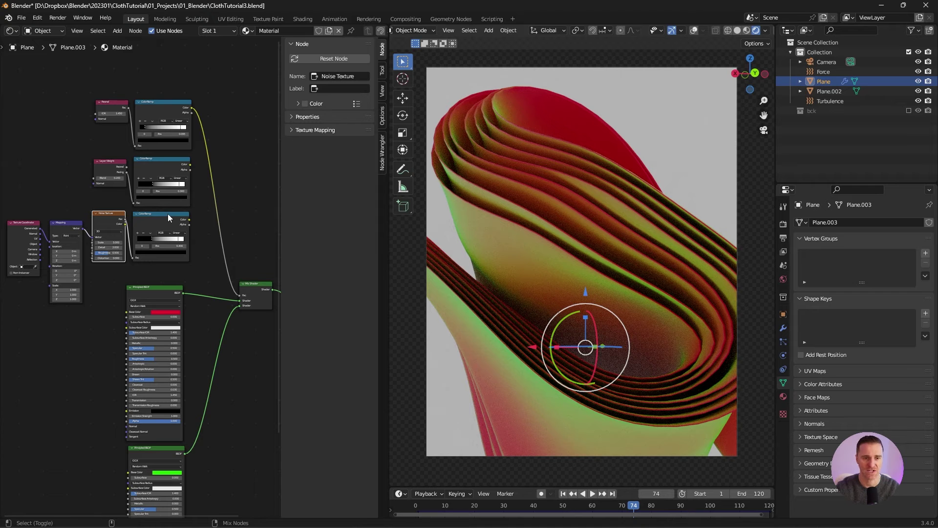
pyautogui.keyDown('ctrl'); pyautogui.keyDown('shift'); pyautogui.click(168, 215); pyautogui.keyUp('shift'); pyautogui.keyUp('ctrl')
pyautogui.moveTo(562, 254); pyautogui.dragTo(656, 186, button='middle')
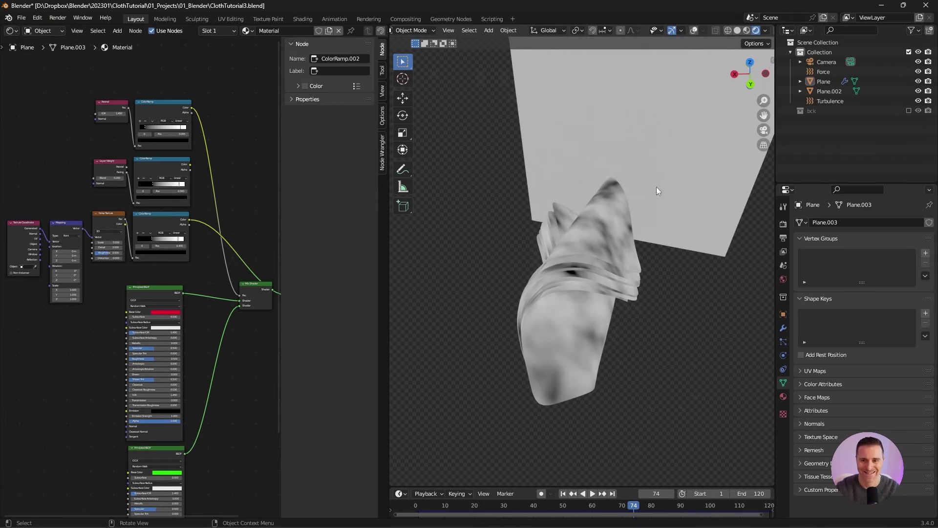
pyautogui.moveTo(537, 268); pyautogui.dragTo(536, 317, button='middle')
pyautogui.scroll(2, 105, 268)
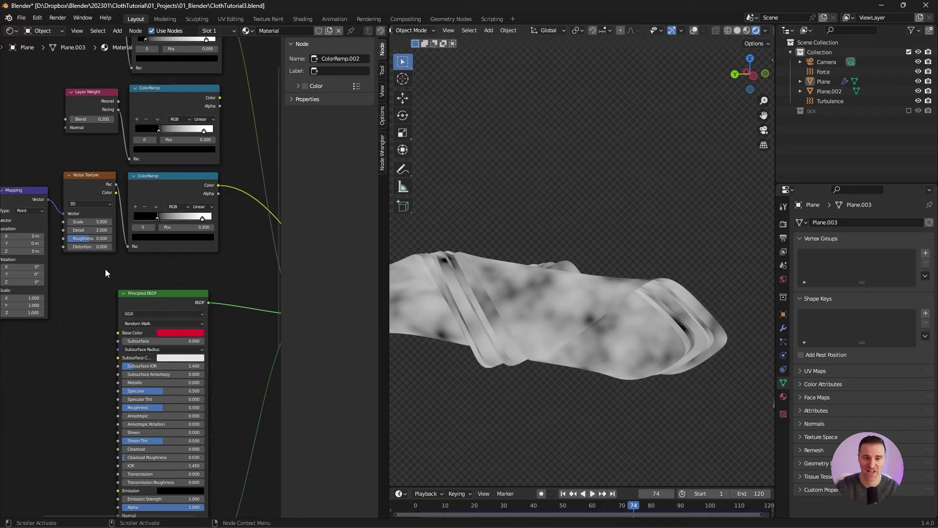
# Step: Set the Noise Texture's Scale to 1.3, Detail to 9.5 and Distortion to 5.2
pyautogui.click(87, 223)
pyautogui.write('17.6')
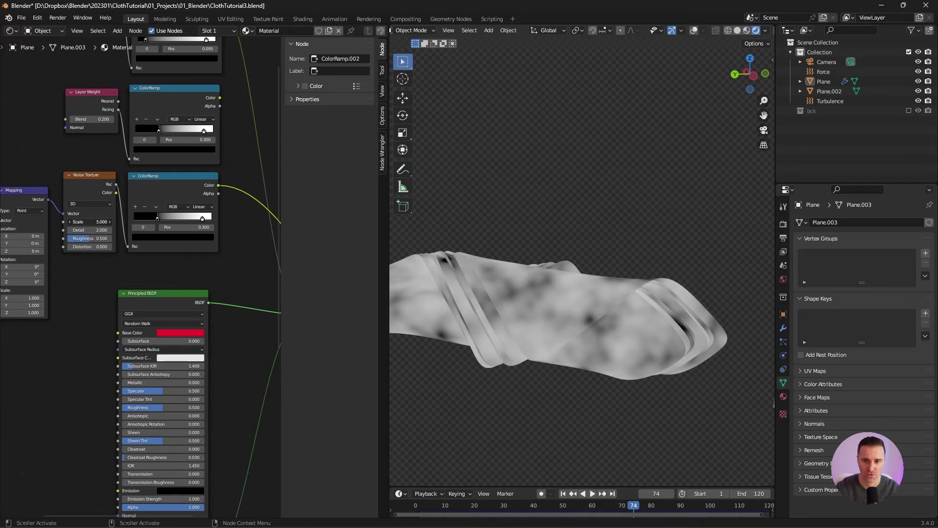
pyautogui.press('Return')
pyautogui.moveTo(148, 222); pyautogui.dragTo(69, 222)
pyautogui.moveTo(91, 230); pyautogui.dragTo(110, 230)
pyautogui.moveTo(91, 247); pyautogui.dragTo(70, 254)
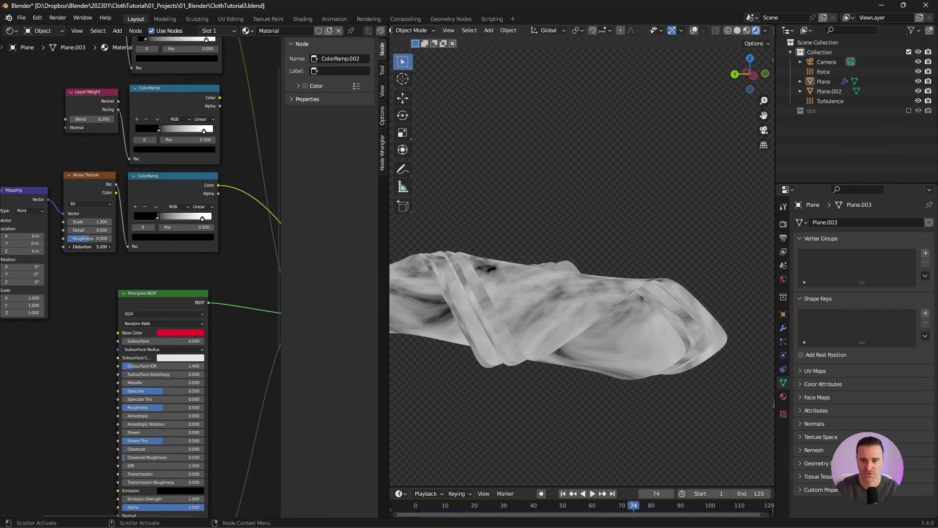
# Step: Set the Noise Texture's Distortion and Detail to 0 and move its ColorRamp's white stop closer to the black stop
pyautogui.doubleClick(72, 247)
pyautogui.write('0')
pyautogui.hotkey('shift', 'Tab')
pyautogui.hotkey('shift', 'Tab')
pyautogui.write('0')
pyautogui.press('Return')
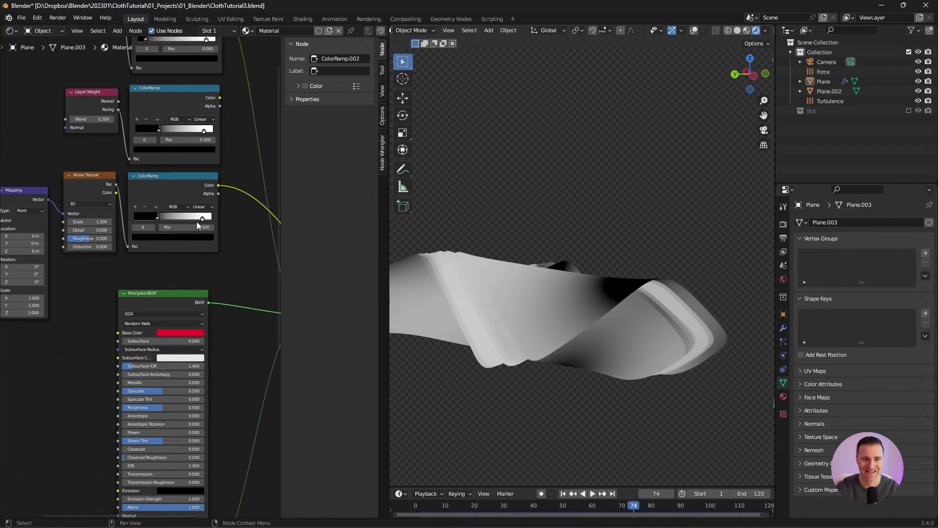
pyautogui.moveTo(202, 218); pyautogui.dragTo(174, 217)
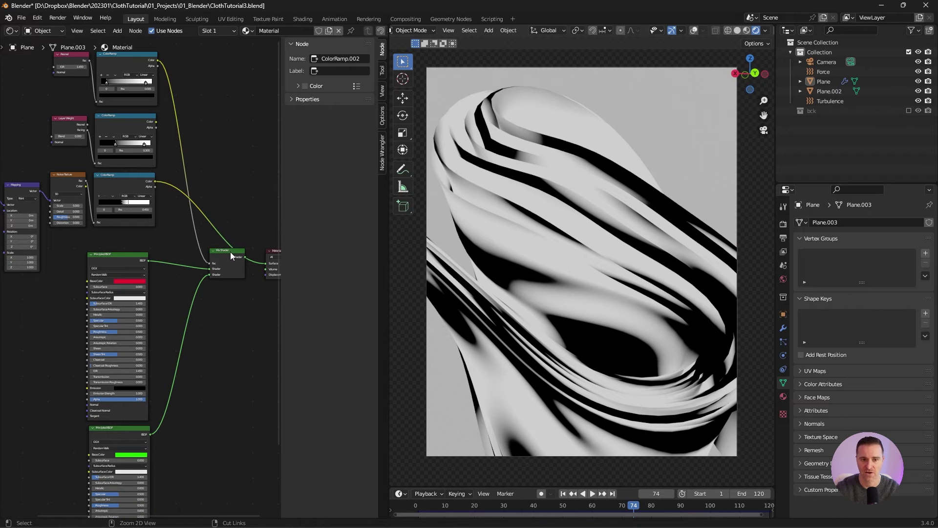
# Step: Restore the Mix Shader output, drive its factor with the noise ColorRamp and preview that ramp alone
pyautogui.keyDown('ctrl'); pyautogui.keyDown('shift'); pyautogui.click(225, 250); pyautogui.keyUp('shift'); pyautogui.keyUp('ctrl')
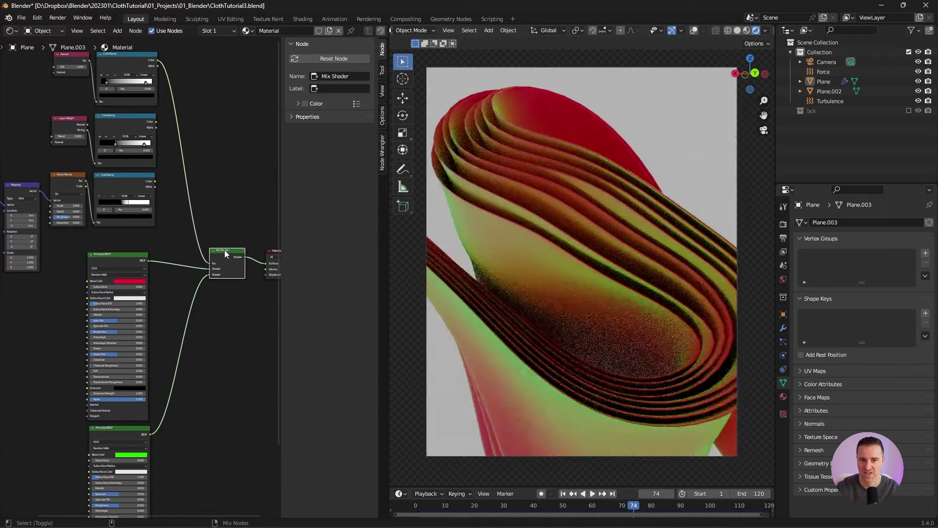
pyautogui.moveTo(155, 181); pyautogui.dragTo(210, 263)
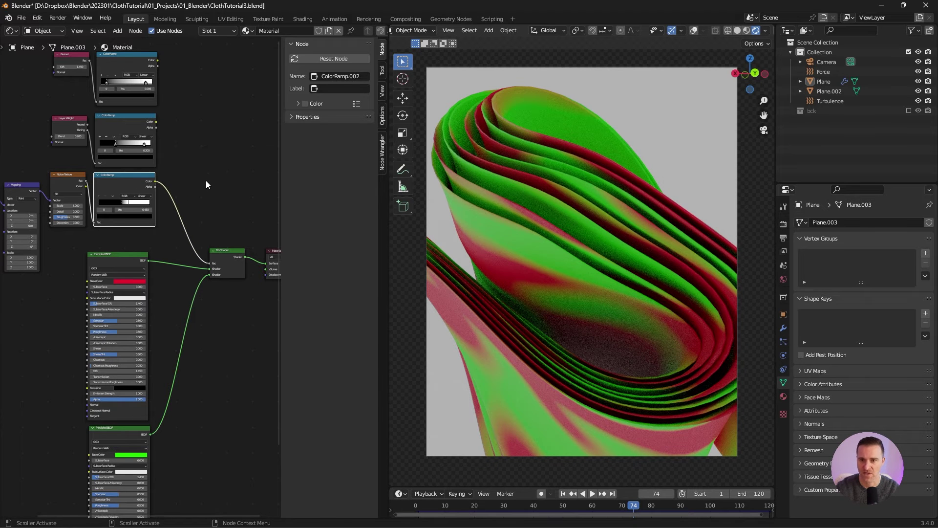
pyautogui.keyDown('ctrl'); pyautogui.keyDown('shift'); pyautogui.click(152, 178); pyautogui.keyUp('shift'); pyautogui.keyUp('ctrl')
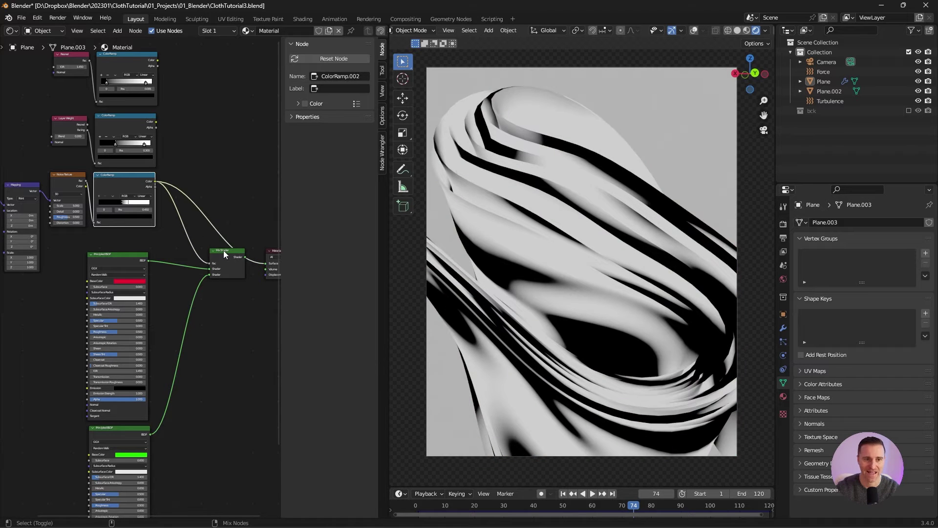
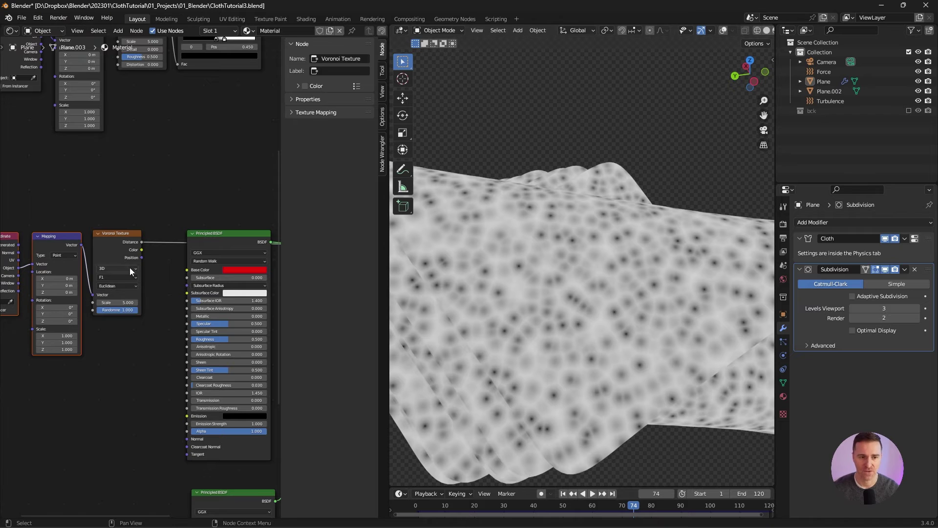
# Step: Duplicate a ColorRamp and insert it after the Voronoi Texture's Distance output
pyautogui.click(131, 268)
pyautogui.click(131, 268)
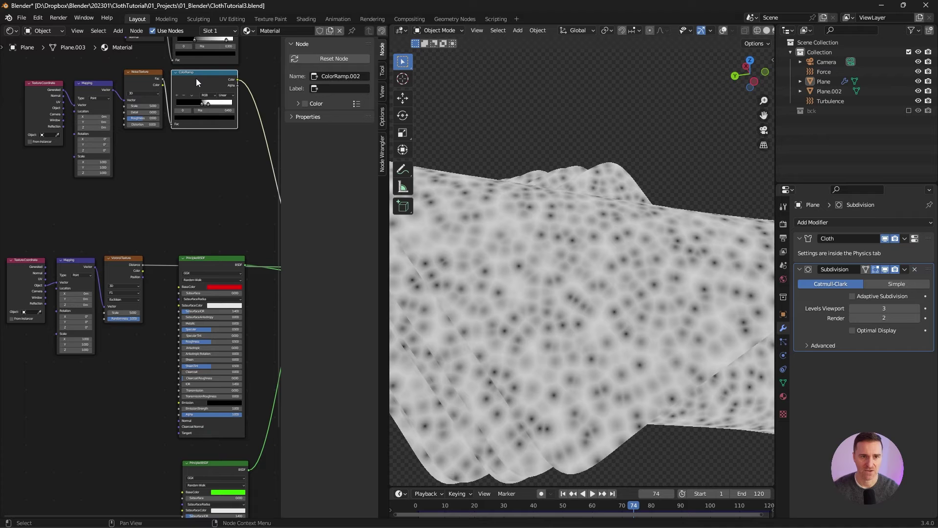
pyautogui.click(191, 60)
pyautogui.hotkey('shift', 'd')
pyautogui.click(176, 301)
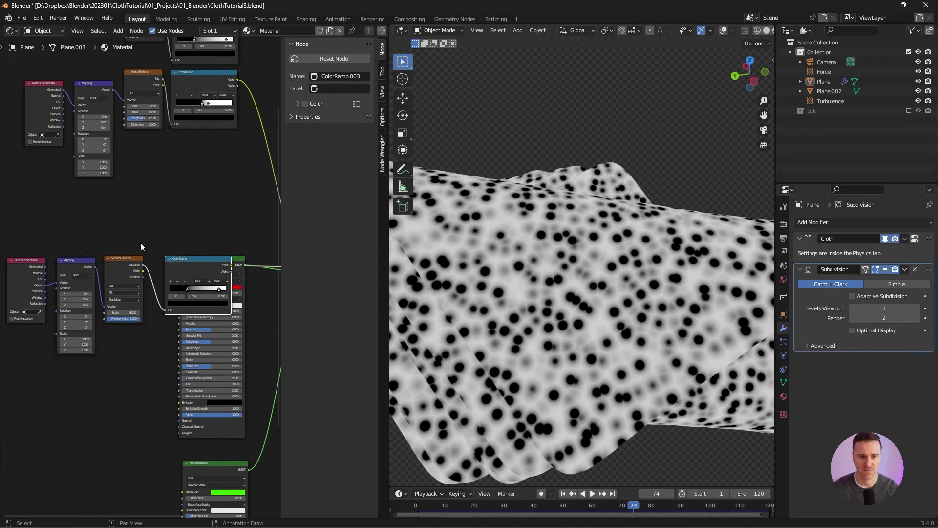
# Step: Move the Voronoi ColorRamp's white stop to 0.136 and change its interpolation to Constant
pyautogui.scroll(3, 181, 340)
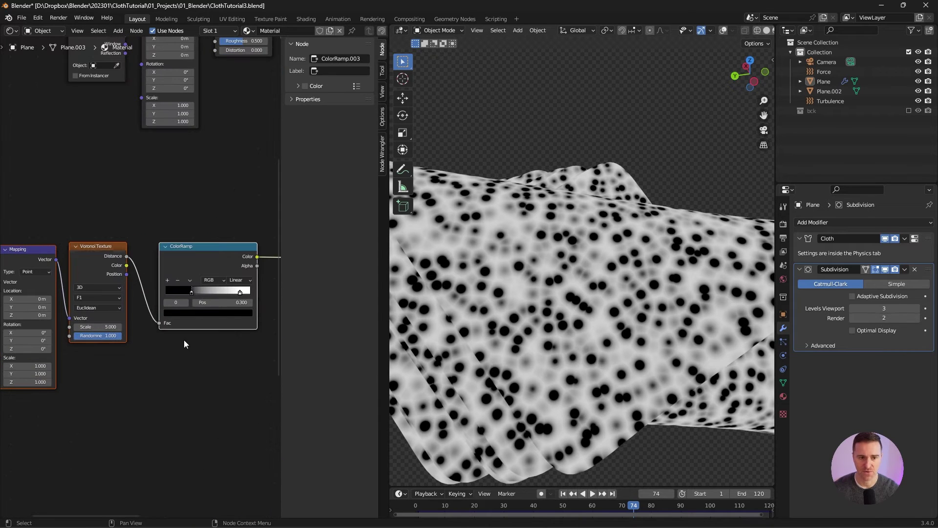
pyautogui.click(220, 273)
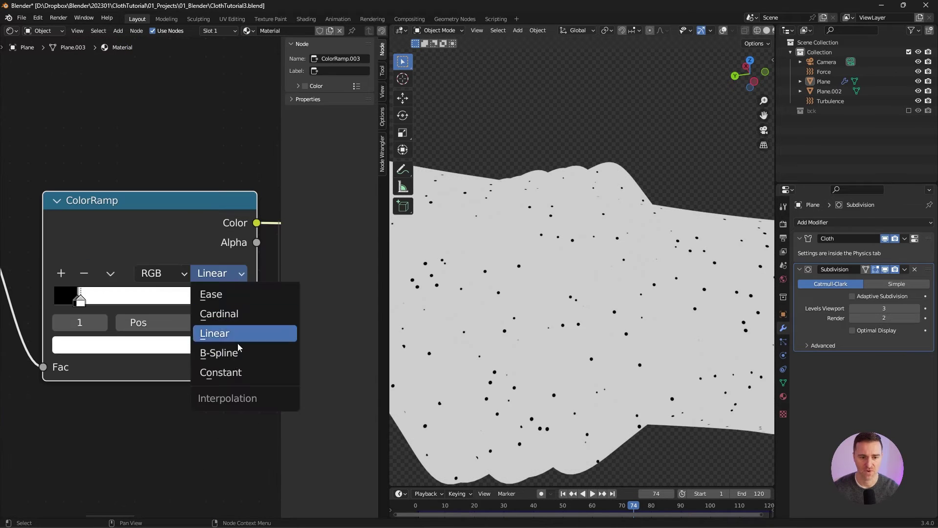
pyautogui.click(226, 372)
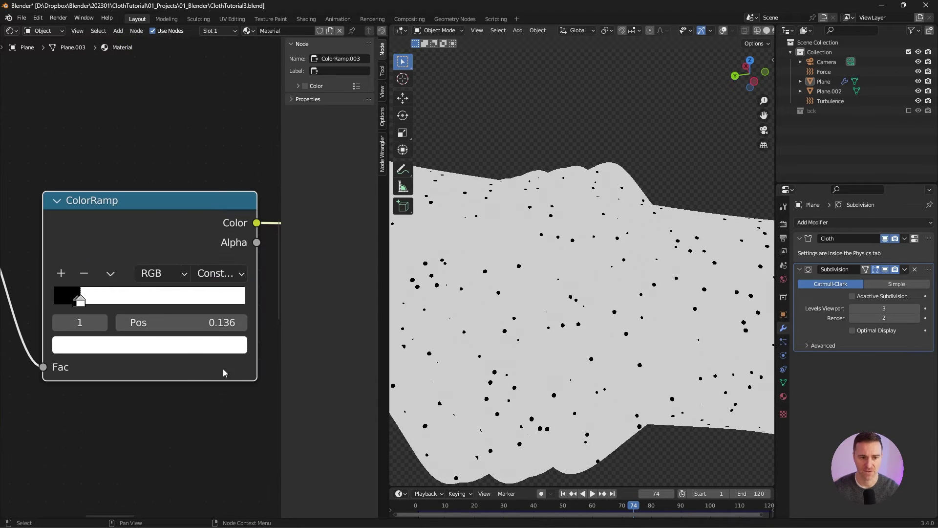
pyautogui.scroll(-5, 210, 425)
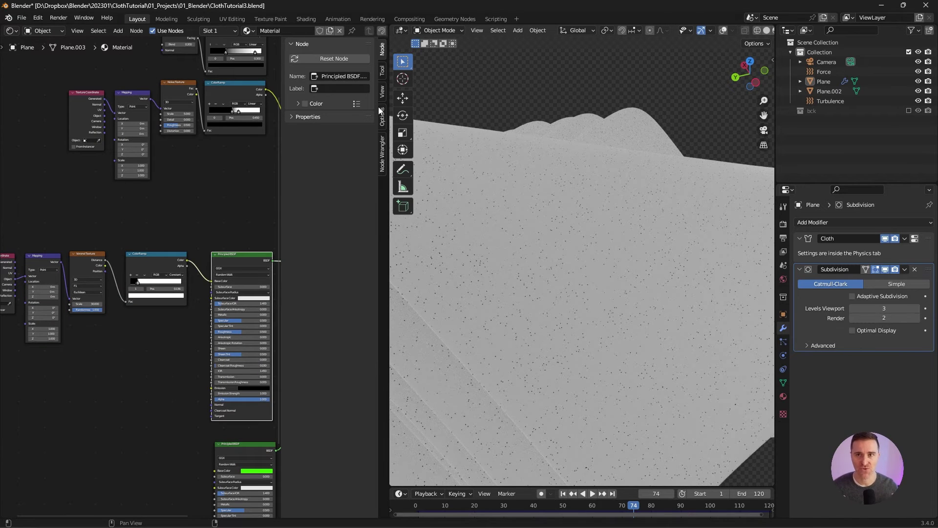
# Step: Insert a Mix node before the Principled BSDF, switch its data type to Color and drive its Factor with the Voronoi ColorRamp
pyautogui.click(219, 220)
pyautogui.hotkey('shift', 'a')
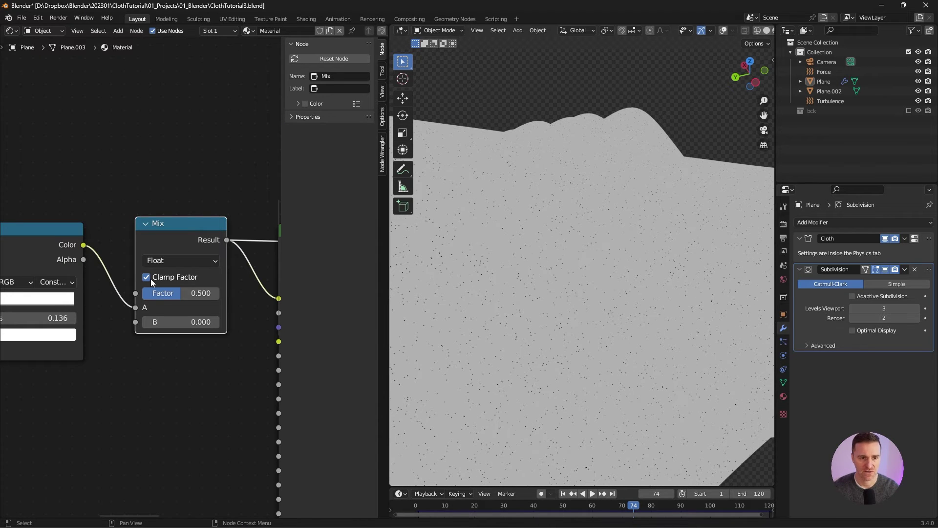
pyautogui.click(213, 261)
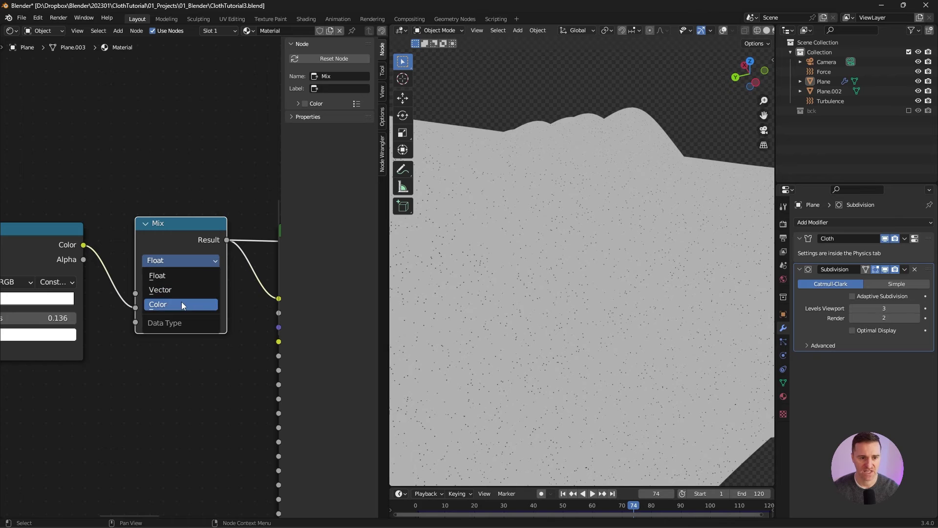
pyautogui.click(181, 301)
pyautogui.moveTo(84, 245); pyautogui.dragTo(135, 324)
# Step: Set the Mix node's colour A to red and colour B to blue
pyautogui.click(200, 339)
pyautogui.click(225, 247)
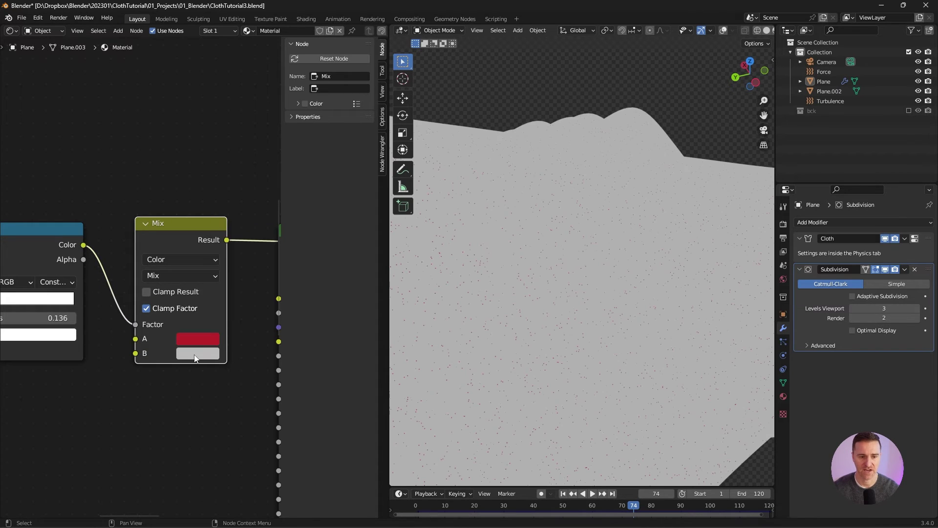
pyautogui.click(194, 355)
pyautogui.click(193, 189)
pyautogui.moveTo(135, 196); pyautogui.dragTo(169, 194, button='middle')
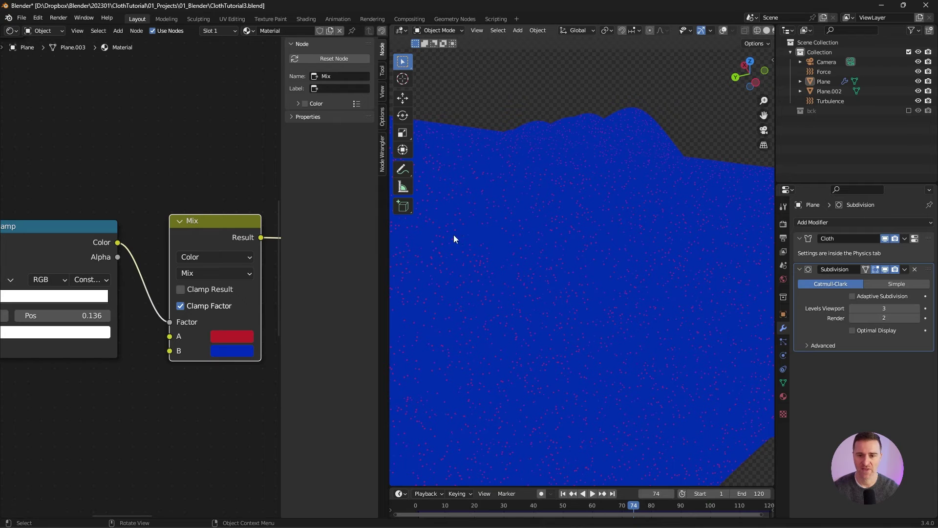
# Step: Preview the Voronoi ColorRamp's black-and-white mask, and compare it with the Mix node's coloured result
pyautogui.keyDown('ctrl'); pyautogui.keyDown('shift'); pyautogui.click(92, 227); pyautogui.keyUp('shift'); pyautogui.keyUp('ctrl')
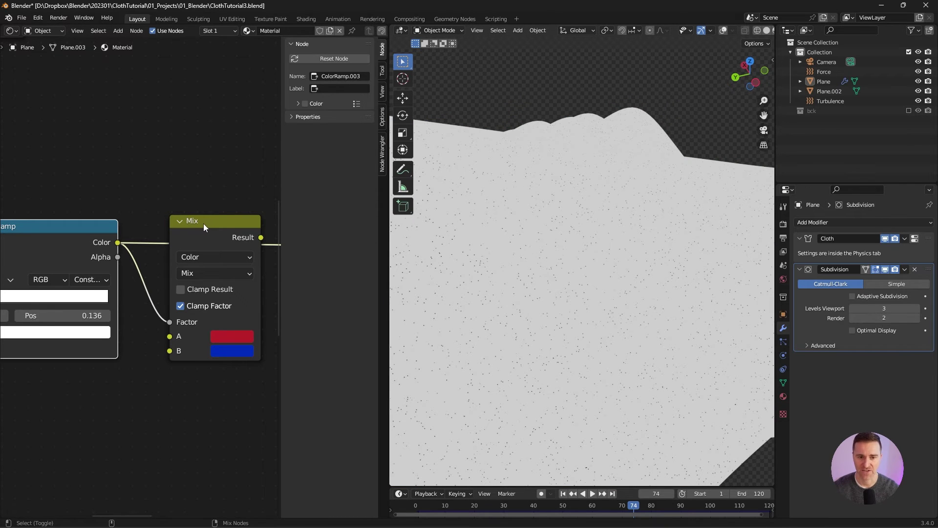
pyautogui.keyDown('ctrl'); pyautogui.keyDown('shift'); pyautogui.click(204, 223); pyautogui.keyUp('shift'); pyautogui.keyUp('ctrl')
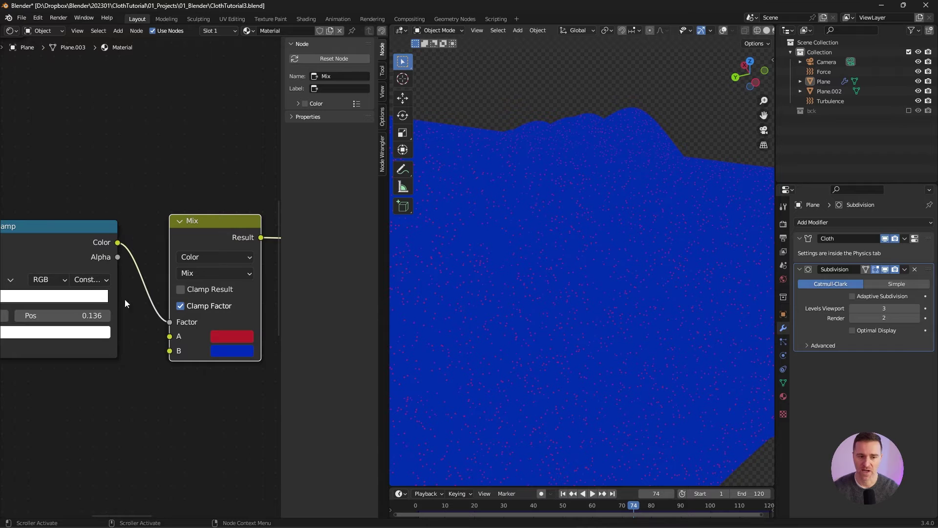
# Step: Set the Mix node's colour B to the palette's pink and colour A to white, and lower the Principled BSDF's Roughness
pyautogui.moveTo(193, 402); pyautogui.dragTo(104, 404, button='middle')
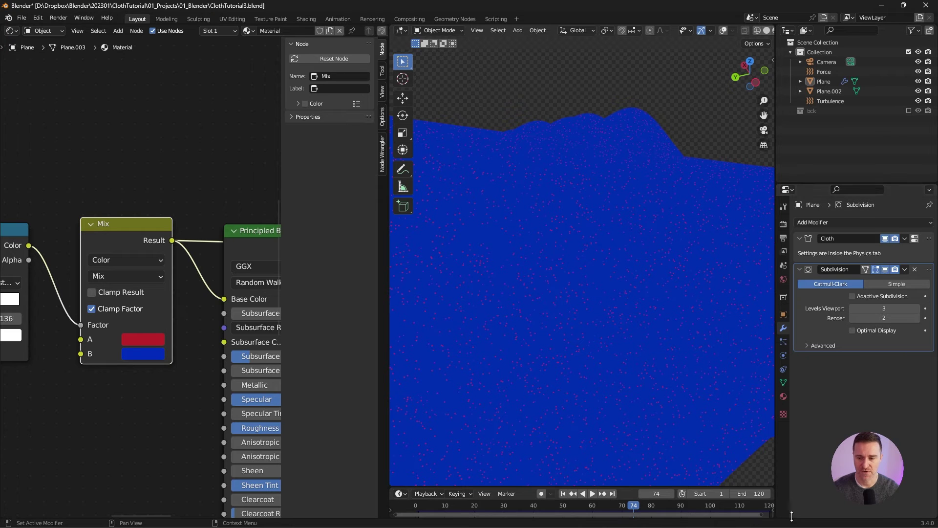
pyautogui.click(142, 353)
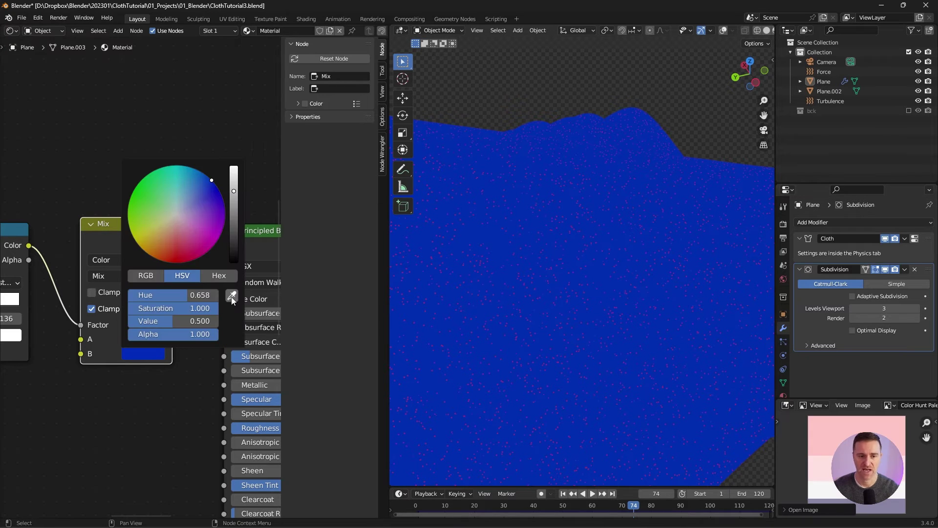
pyautogui.click(237, 299)
pyautogui.click(857, 445)
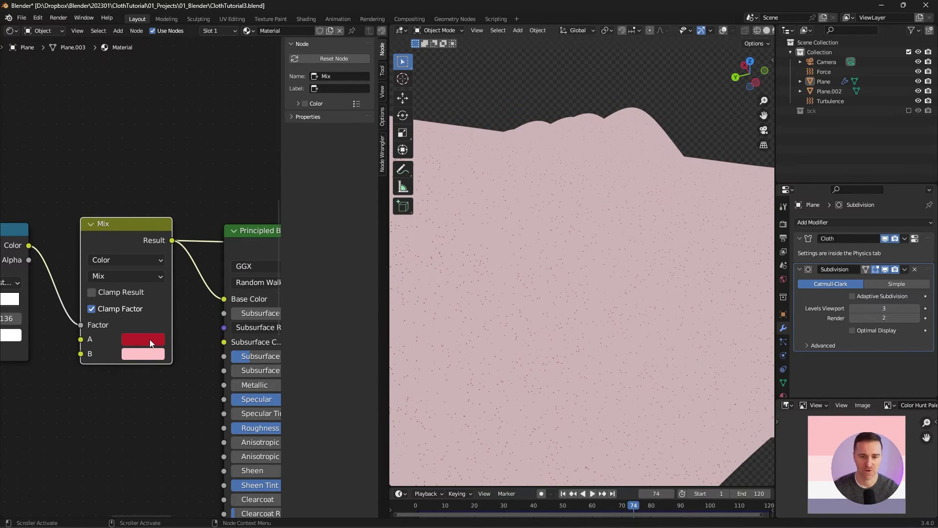
pyautogui.click(151, 341)
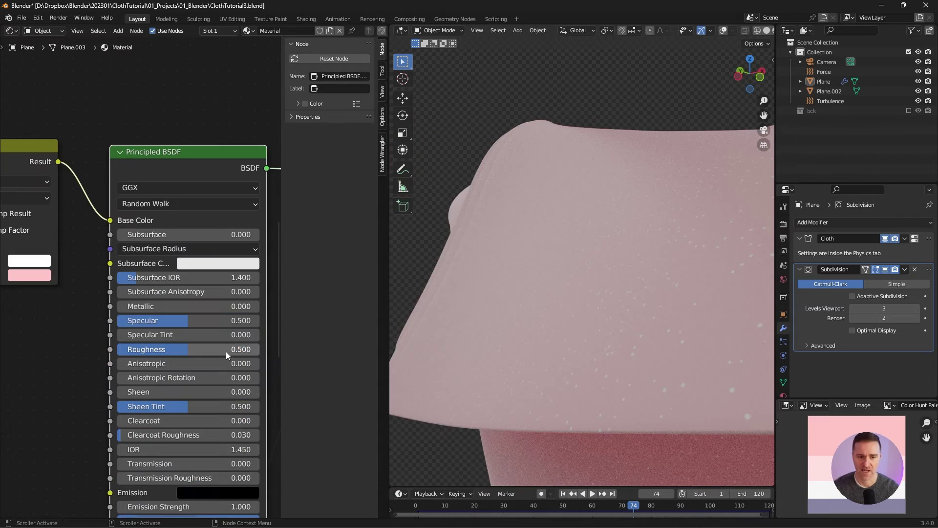
pyautogui.moveTo(226, 350); pyautogui.dragTo(59, 347)
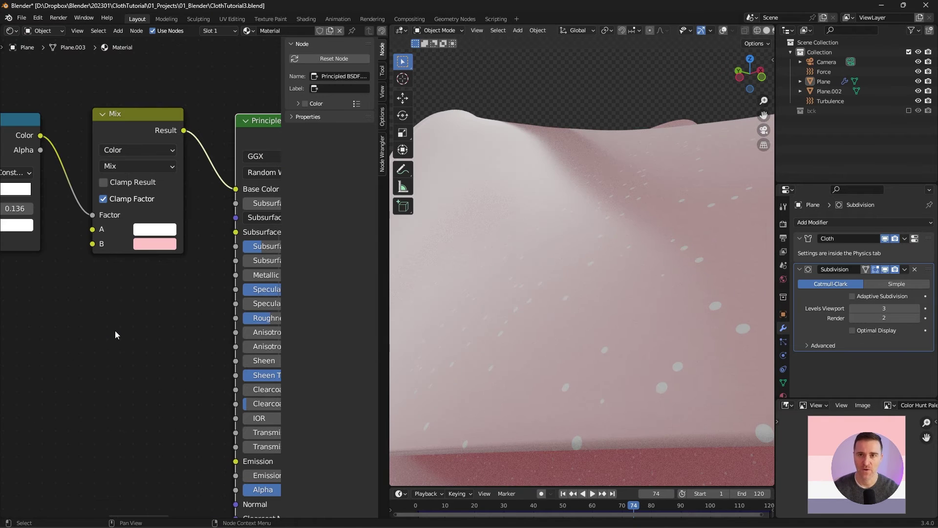
# Step: Try driving the Principled BSDF's Metallic with a Noise Texture through a ColorRamp with stops at 0.382 and 0.409, comparing mask and shaded result
pyautogui.hotkey('shift', 'n')
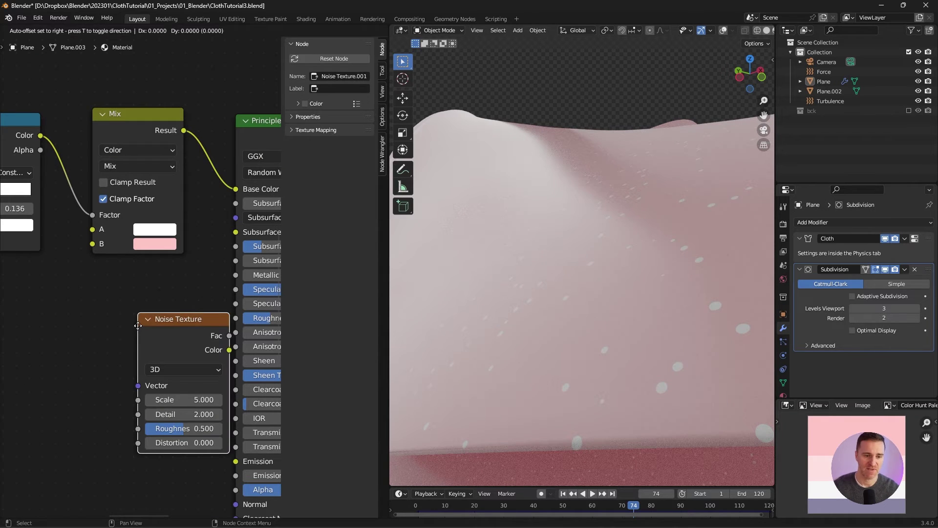
pyautogui.click(30, 305)
pyautogui.hotkey('shift', 'a')
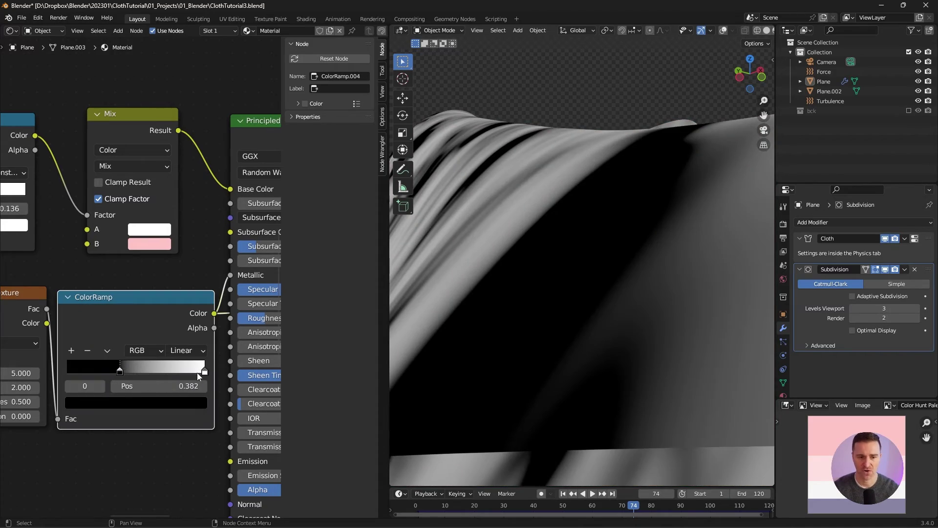
pyautogui.moveTo(197, 372); pyautogui.dragTo(124, 374)
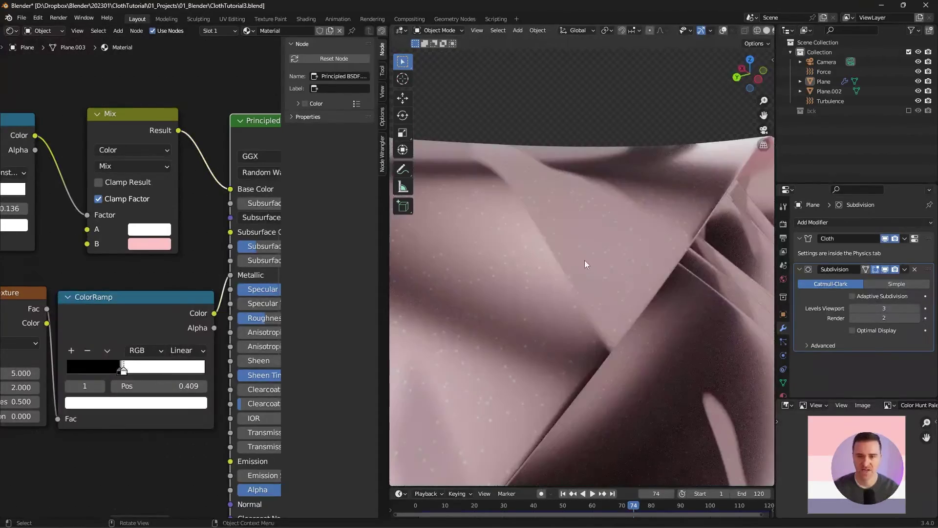
pyautogui.moveTo(585, 262)
pyautogui.mouseDown(button='middle')
pyautogui.moveTo(602, 272)
pyautogui.moveTo(537, 258)
pyautogui.mouseUp(button='middle')
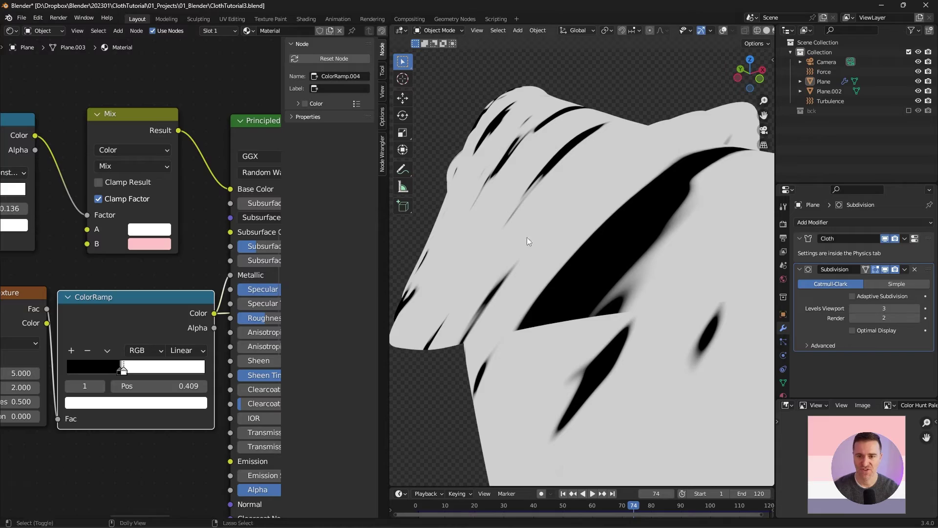
pyautogui.keyDown('ctrl'); pyautogui.keyDown('shift'); pyautogui.click(266, 124); pyautogui.keyUp('shift'); pyautogui.keyUp('ctrl')
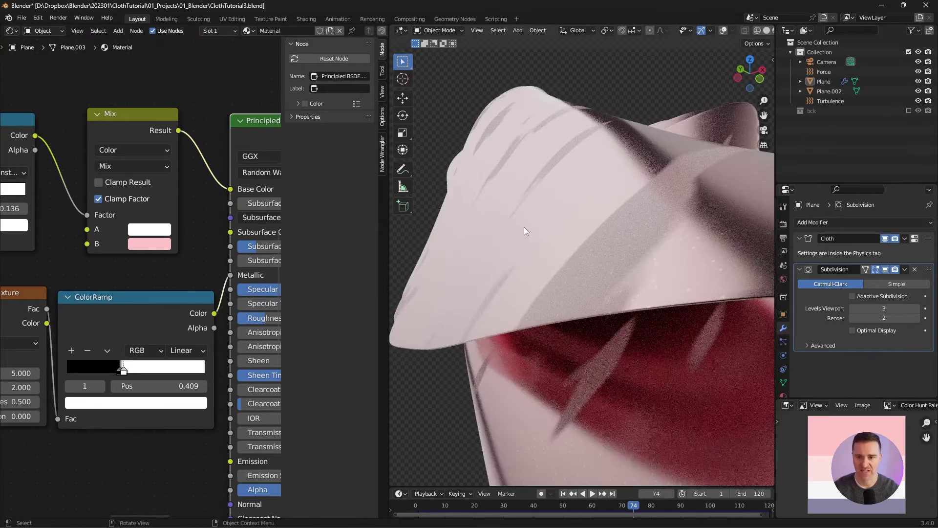
pyautogui.moveTo(531, 221); pyautogui.dragTo(628, 239, button='middle')
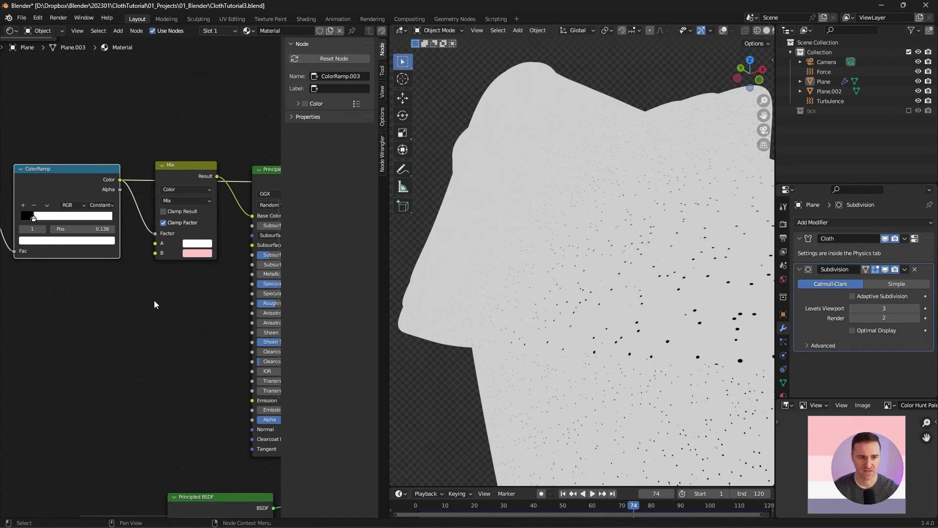
# Step: Drive the Principled BSDF's Metallic with the Voronoi ColorRamp, routed through a new Invert node, and preview the shader
pyautogui.keyDown('ctrl'); pyautogui.scroll(-2, 154, 300); pyautogui.keyUp('ctrl')
pyautogui.keyDown('ctrl'); pyautogui.keyDown('shift'); pyautogui.click(237, 171); pyautogui.keyUp('shift'); pyautogui.keyUp('ctrl')
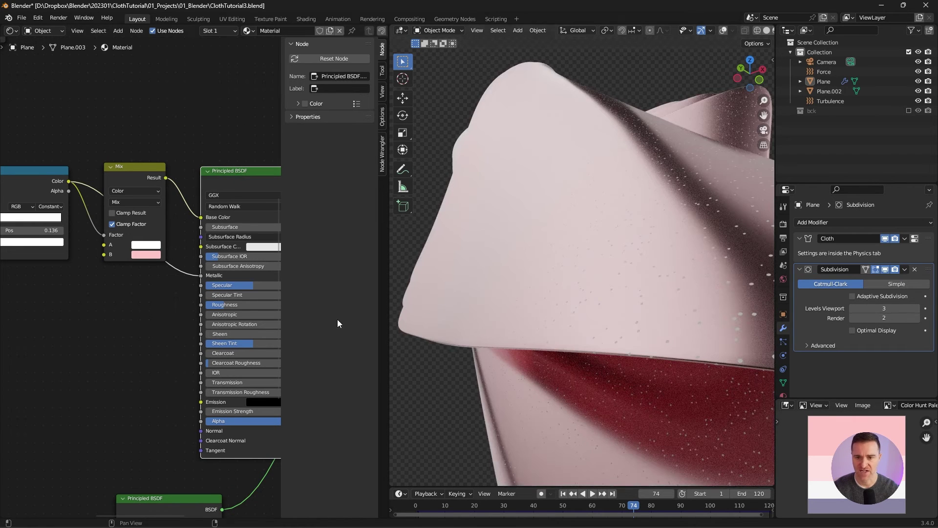
pyautogui.hotkey('shift', 'a')
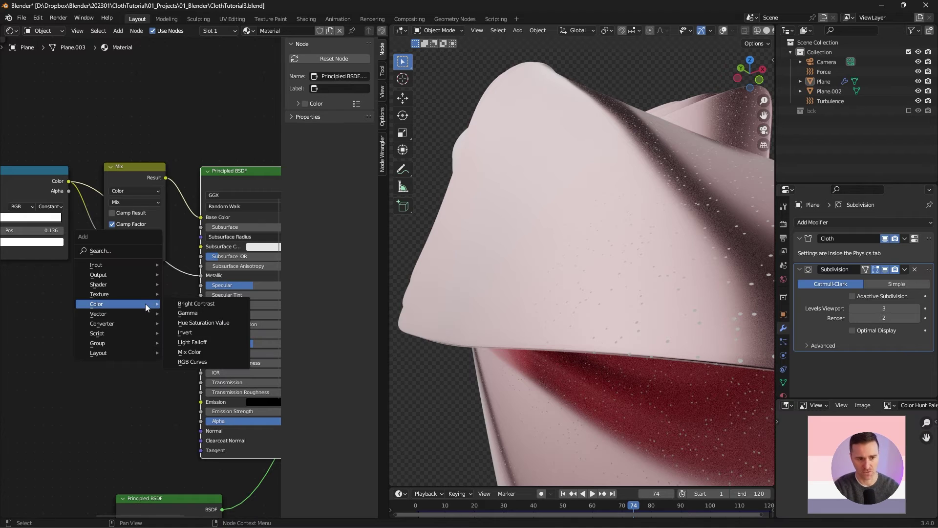
pyautogui.press('s')
pyautogui.press('Return')
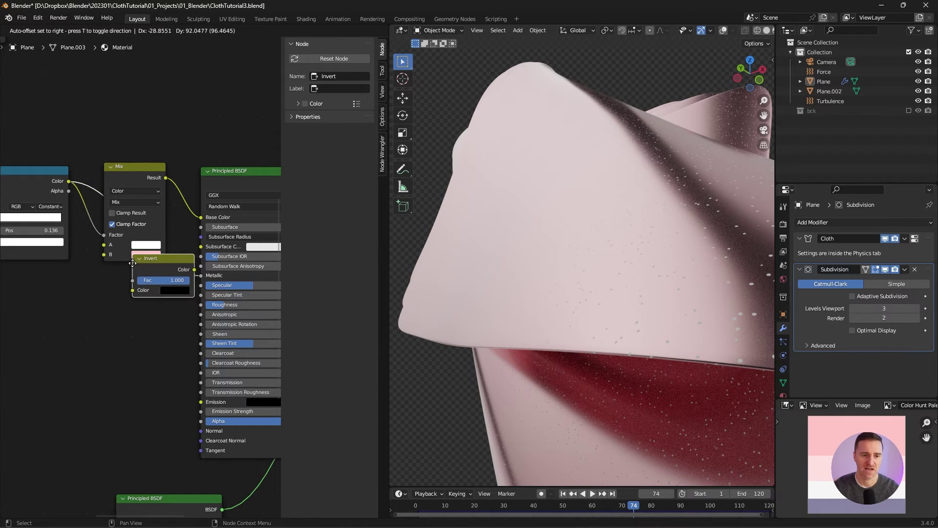
pyautogui.click(131, 261)
pyautogui.moveTo(131, 260); pyautogui.dragTo(130, 272)
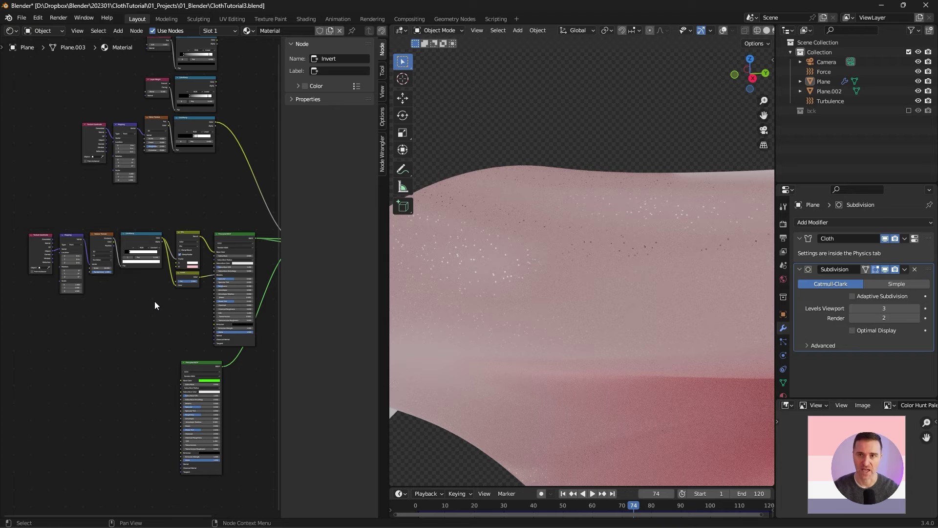
# Step: Preview the green Principled BSDF and connect a new Bump node to its Normal input
pyautogui.press('Home')
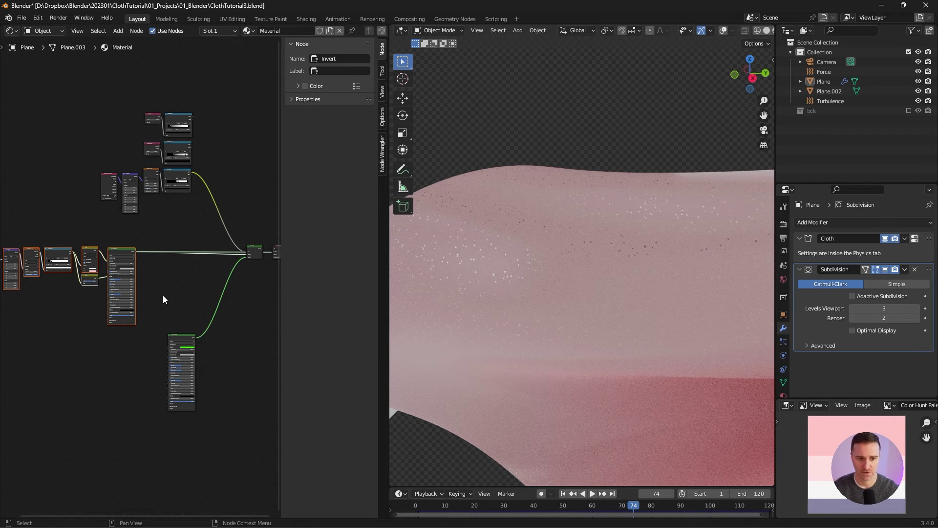
pyautogui.keyDown('ctrl'); pyautogui.keyDown('shift'); pyautogui.click(182, 356); pyautogui.keyUp('shift'); pyautogui.keyUp('ctrl')
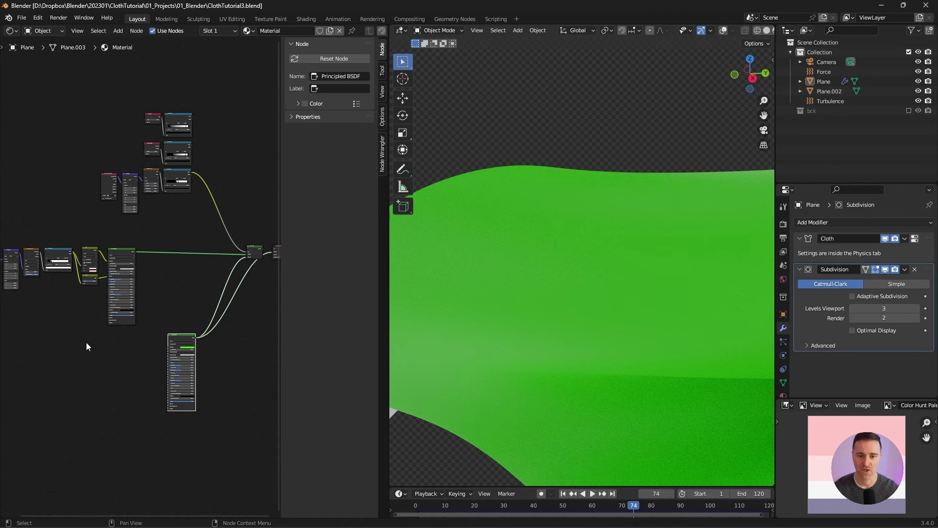
pyautogui.scroll(2, 86, 342)
pyautogui.hotkey('shift', 'a')
pyautogui.moveTo(140, 397)
pyautogui.press('s')
pyautogui.moveTo(144, 422); pyautogui.dragTo(169, 441)
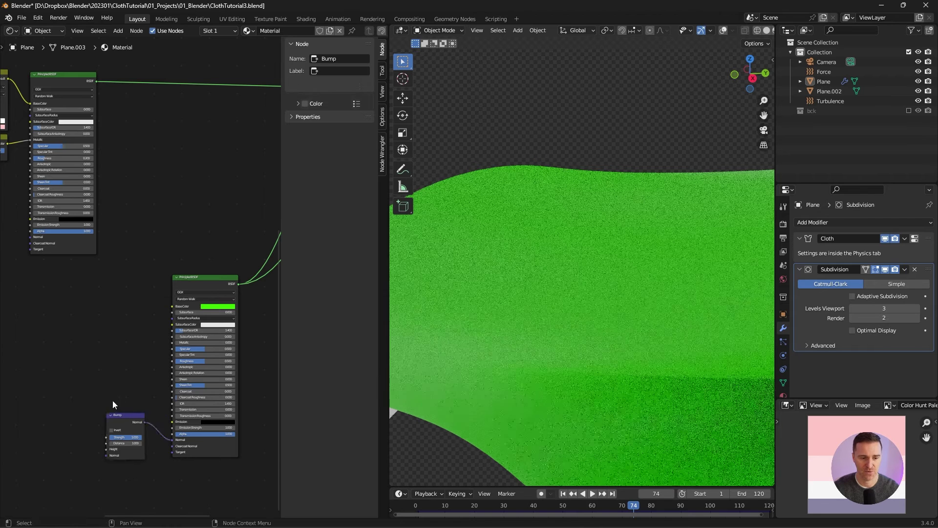
pyautogui.press('g')
pyautogui.click(130, 414)
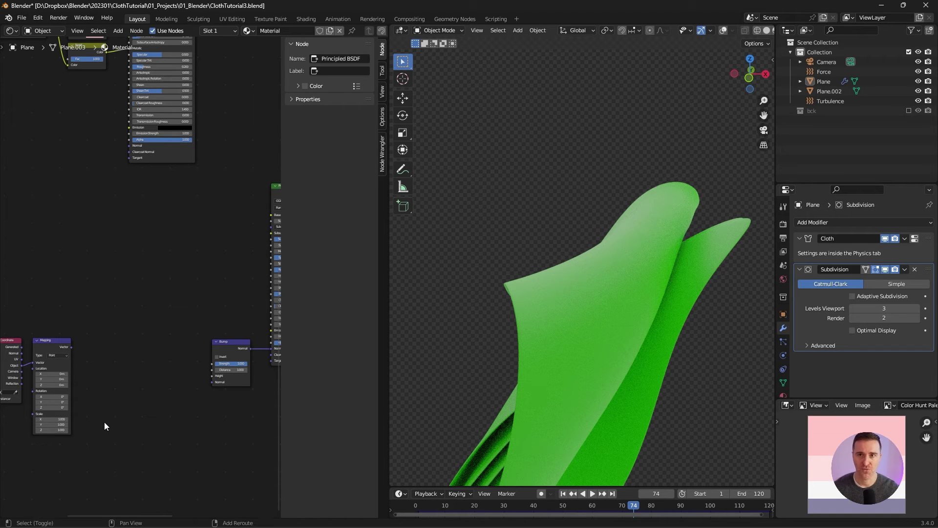
# Step: Add a Brick Texture after the new Mapping node, feed it UV coordinates, and preview the pattern on the cloth
pyautogui.hotkey('shift', 'a')
pyautogui.write('bric')
pyautogui.click(130, 425)
pyautogui.click(84, 389)
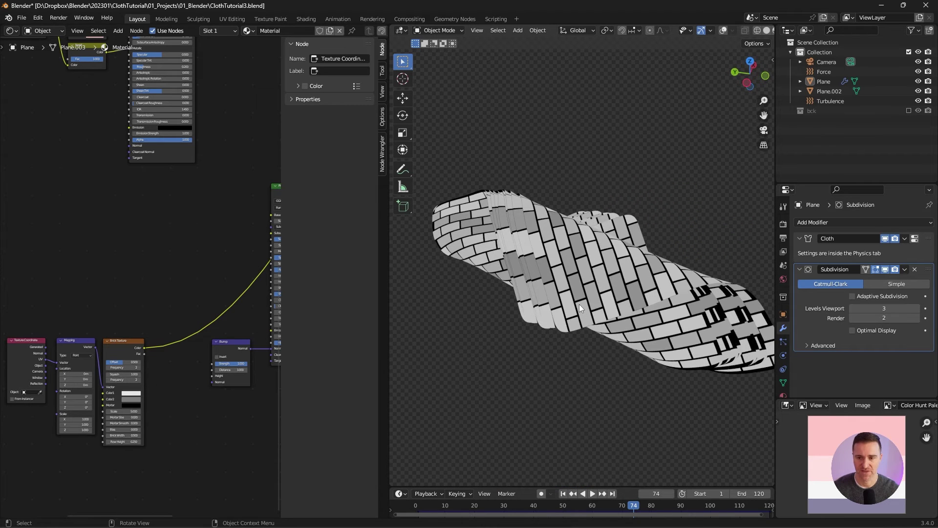
pyautogui.moveTo(579, 303); pyautogui.dragTo(599, 288, button='middle')
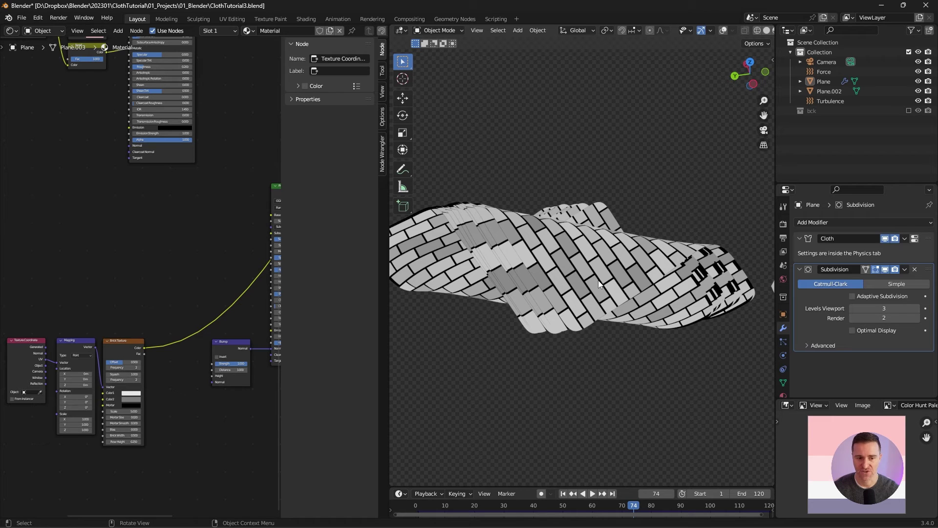
# Step: Link the Brick Texture's Color to the Bump's Height, and set its offset Frequency to 1 and Color2 to white
pyautogui.scroll(3, 161, 294)
pyautogui.click(160, 281)
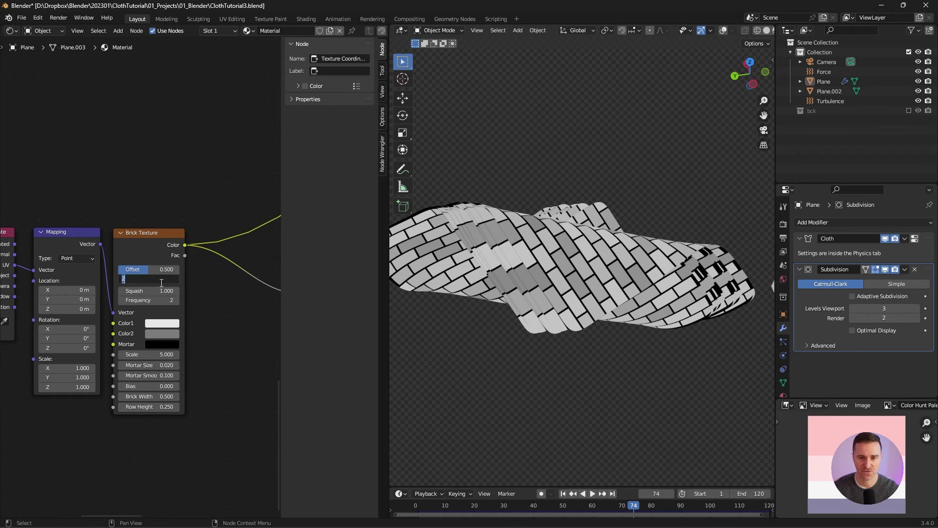
pyautogui.write('1')
pyautogui.press('Return')
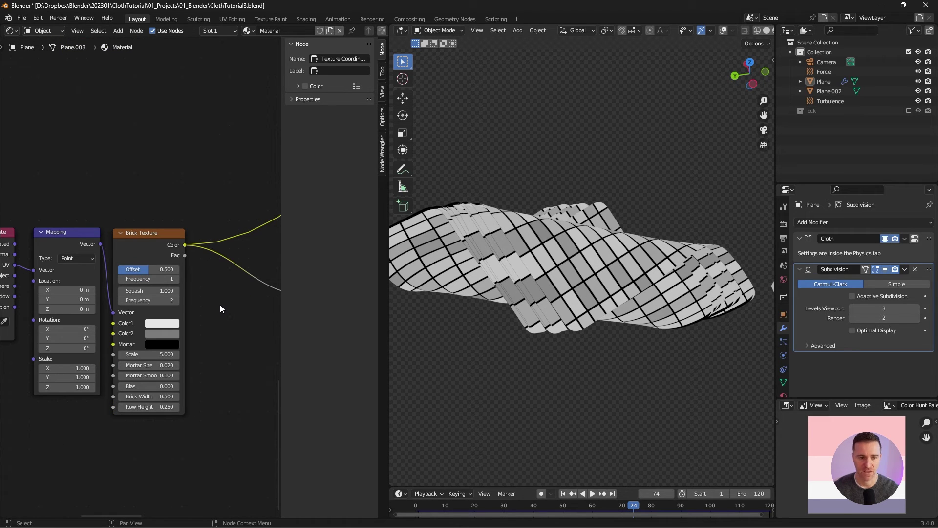
pyautogui.click(166, 336)
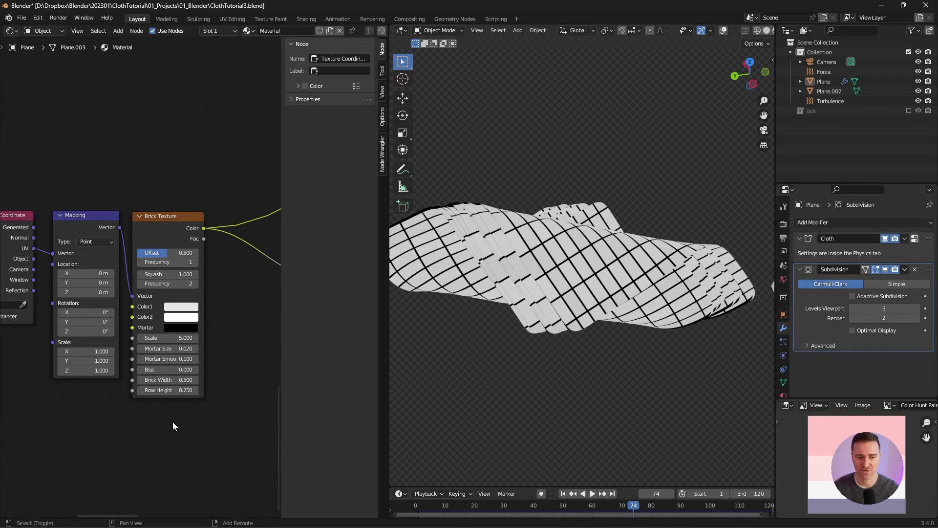
# Step: Add a Value node set to 1 and connect it to the Brick Texture's Brick Width and Row Height
pyautogui.hotkey('shift', 'a')
pyautogui.write('sval')
pyautogui.press('Return')
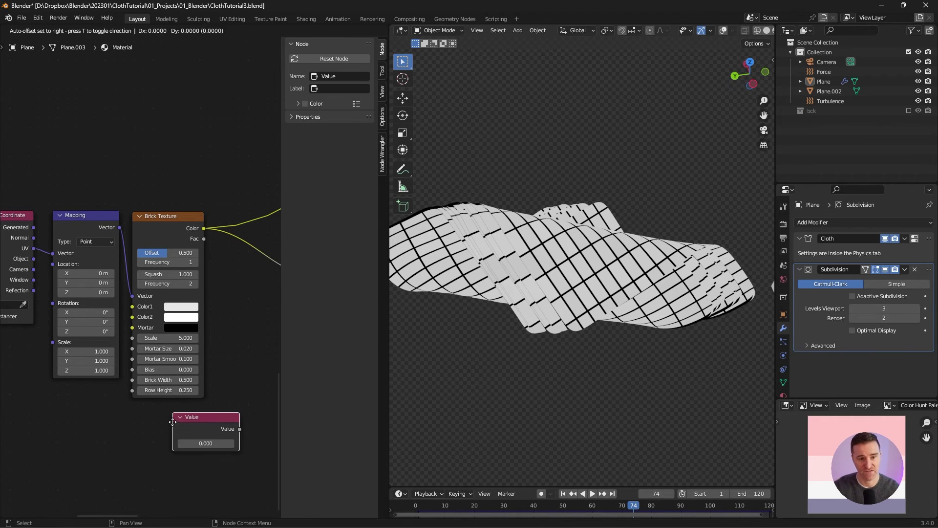
pyautogui.click(47, 405)
pyautogui.moveTo(114, 414); pyautogui.dragTo(133, 392)
pyautogui.click(81, 427)
pyautogui.write('1')
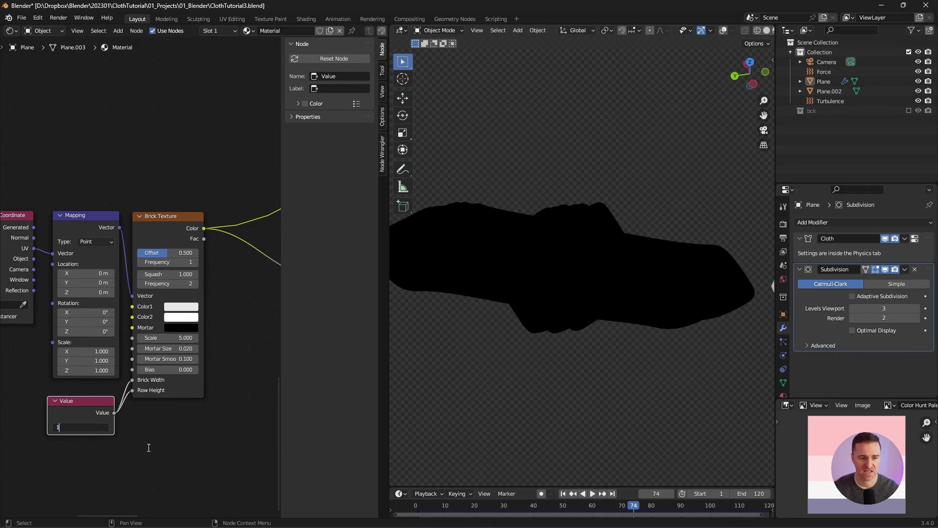
pyautogui.press('Return')
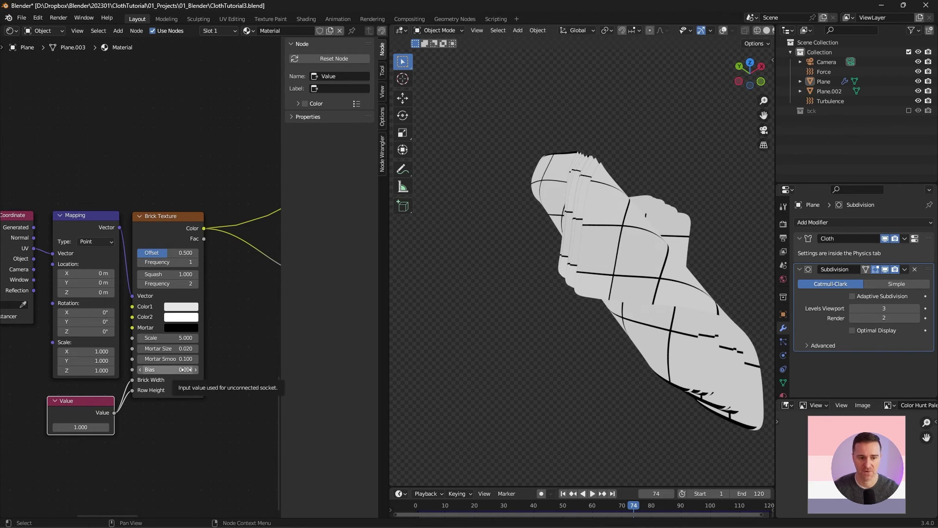
# Step: Set the Brick Texture's Bias to 1 and its Mortar Size to 0.01
pyautogui.click(176, 369)
pyautogui.write('1')
pyautogui.press('Return')
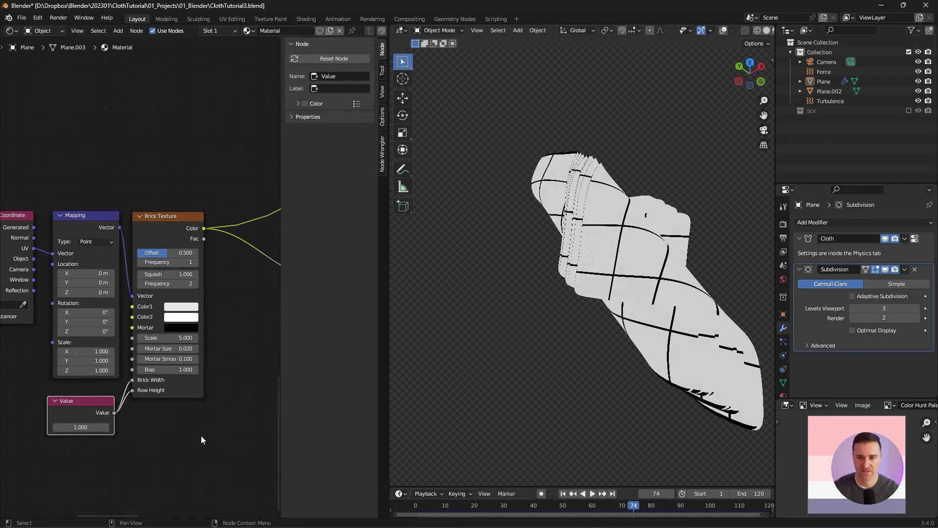
pyautogui.click(179, 348)
pyautogui.click(161, 347)
pyautogui.press('BackSpace')
pyautogui.write('1')
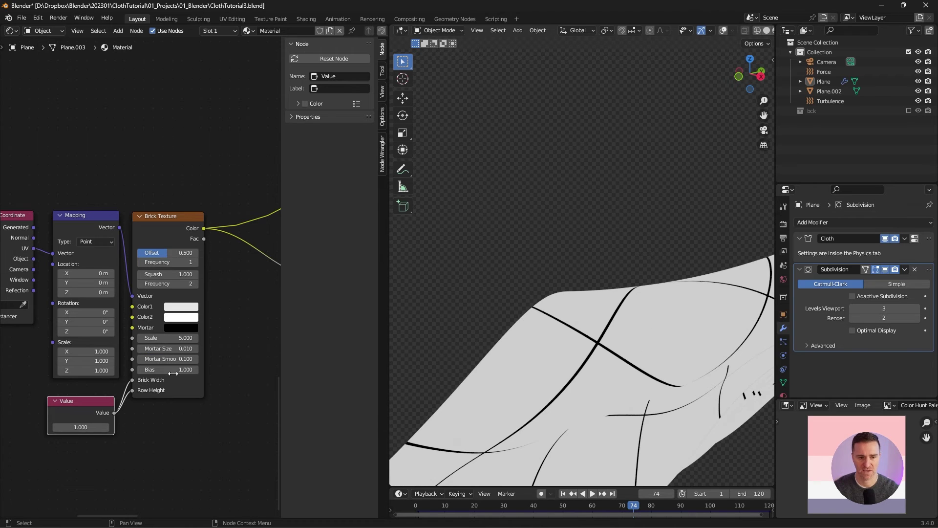
pyautogui.press('Return')
# Step: Set the Brick Texture's Mortar Smooth to 0 and its Scale to 60
pyautogui.moveTo(169, 361); pyautogui.dragTo(195, 338)
pyautogui.click(171, 338)
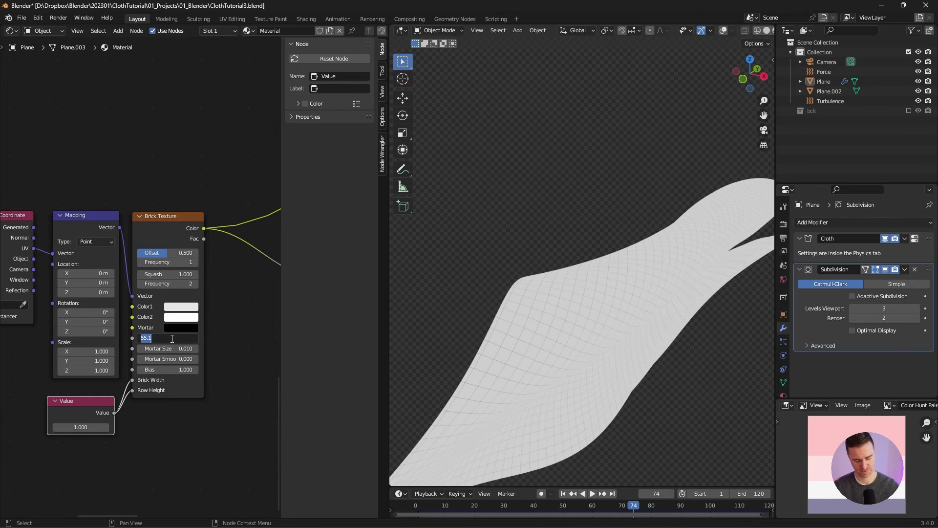
pyautogui.write('60')
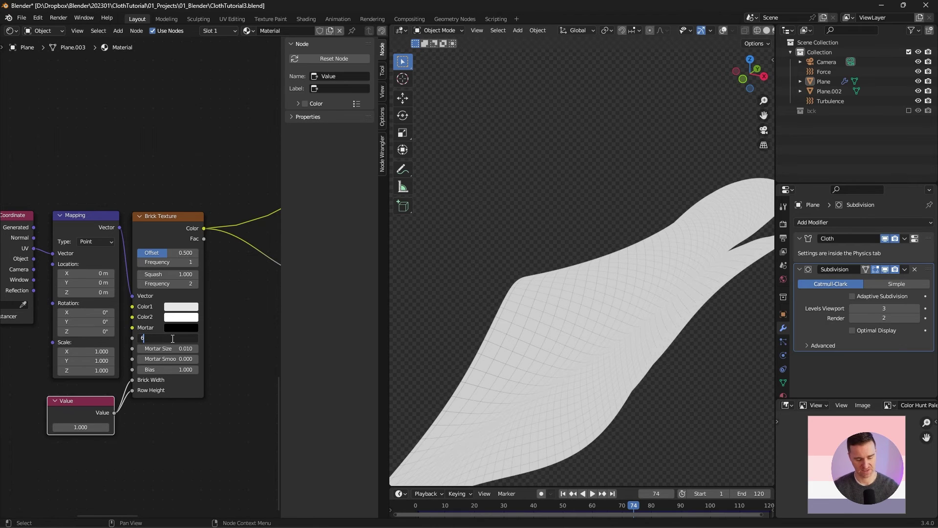
pyautogui.press('Return')
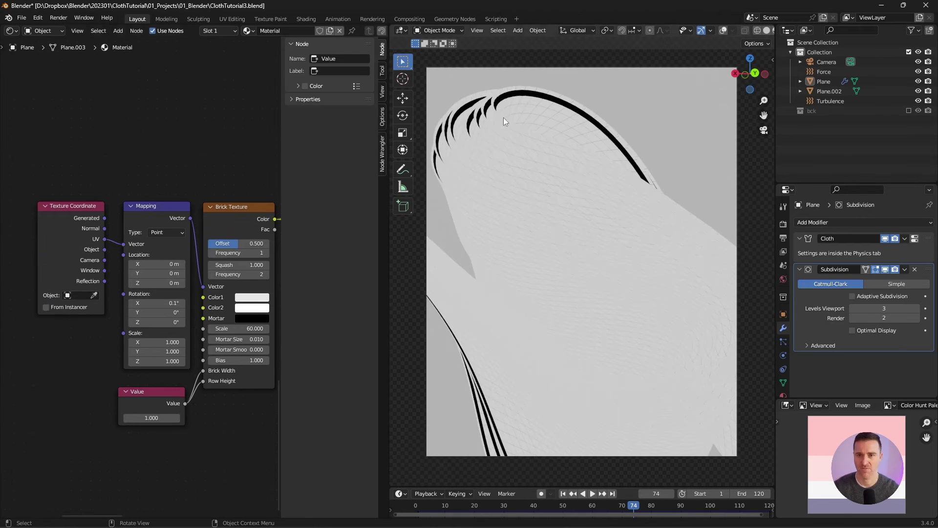
# Step: Set the brick Mapping's X rotation to 2.1°, preview the green Principled BSDF and sample the palette's greyish purple as its Base Color
pyautogui.click(763, 130)
pyautogui.click(101, 243)
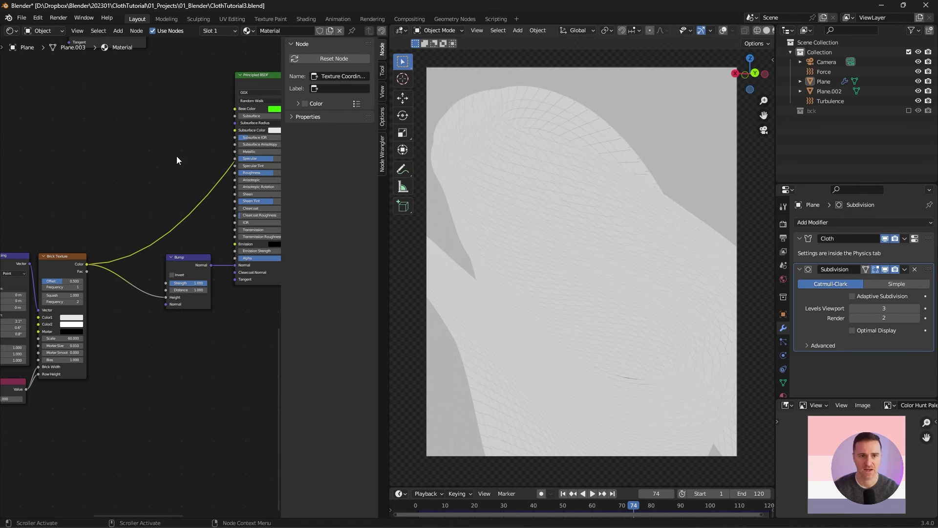
pyautogui.keyDown('ctrl'); pyautogui.keyDown('shift'); pyautogui.click(256, 75); pyautogui.keyUp('shift'); pyautogui.keyUp('ctrl')
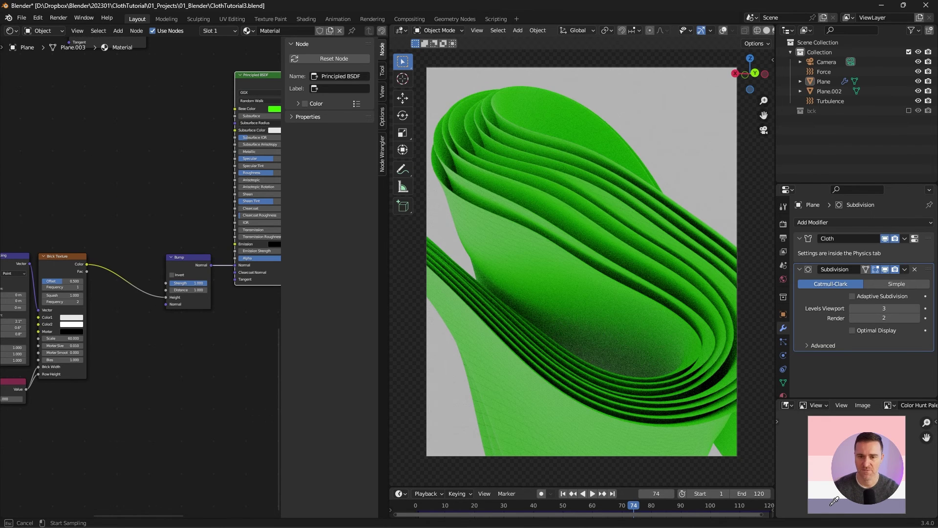
pyautogui.click(833, 501)
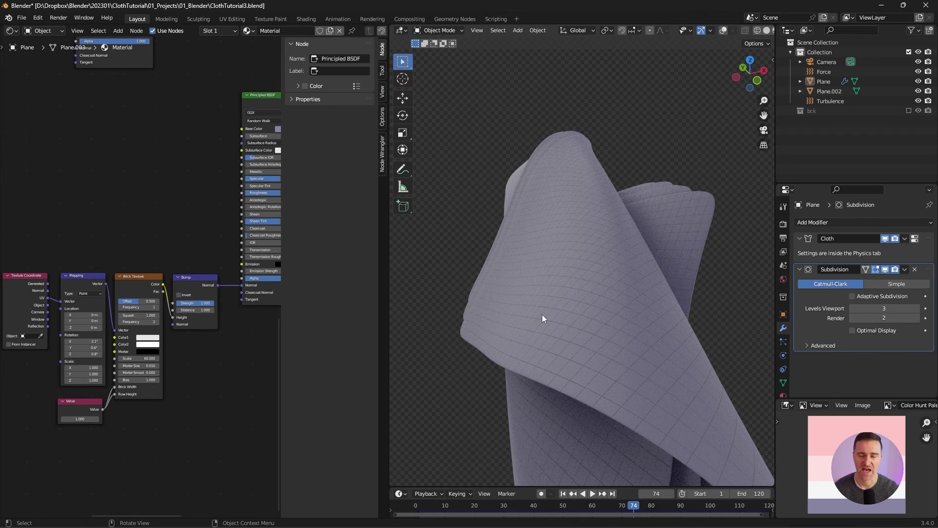
# Step: Move the pink Principled BSDF with its connected nodes into line above the brick-textured Principled BSDF
pyautogui.moveTo(205, 220); pyautogui.dragTo(123, 220, button='middle')
pyautogui.moveTo(176, 249); pyautogui.dragTo(235, 249)
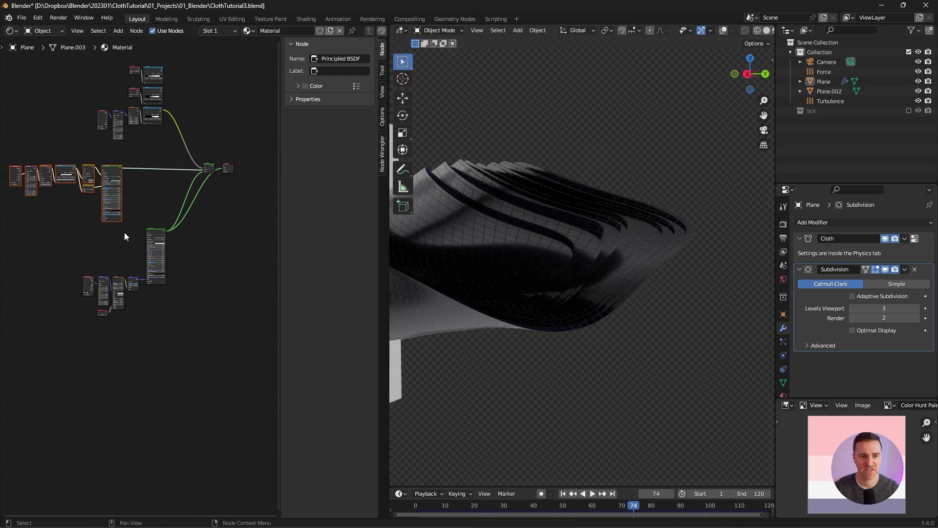
pyautogui.press('g')
pyautogui.click(175, 227)
pyautogui.click(193, 222)
# Step: Preview the Mix Shader on the cloth to output the combined two-part material
pyautogui.scroll(8, 216, 193)
pyautogui.moveTo(215, 193); pyautogui.dragTo(217, 266, button='middle')
pyautogui.scroll(3, 193, 272)
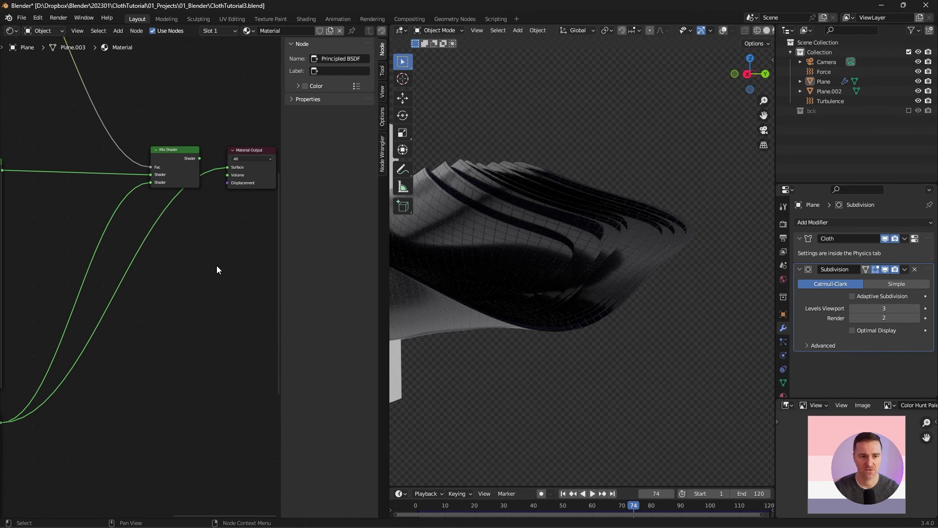
pyautogui.keyDown('ctrl'); pyautogui.keyDown('shift'); pyautogui.click(169, 150); pyautogui.keyUp('shift'); pyautogui.keyUp('ctrl')
pyautogui.moveTo(455, 227); pyautogui.dragTo(564, 290, button='middle')
pyautogui.scroll(3, 563, 289)
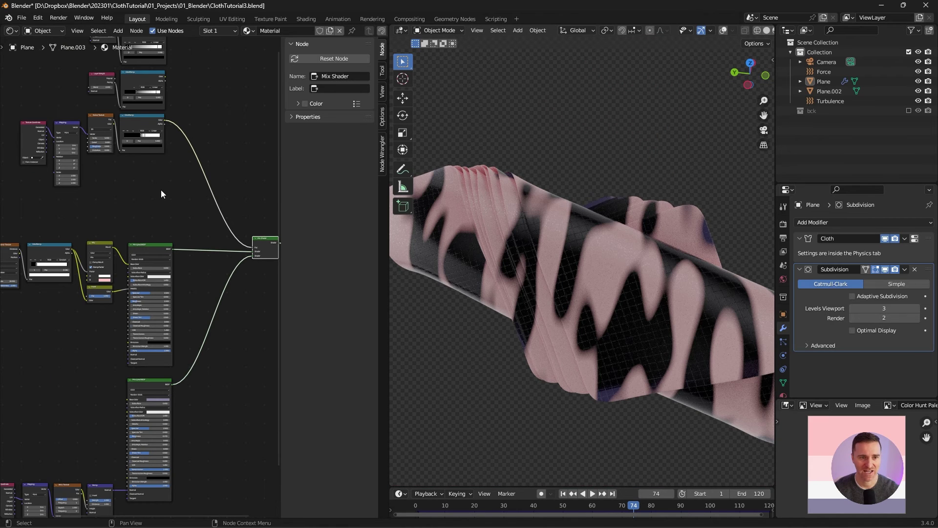
# Step: Preview the Noise Texture's ColorRamp on the cloth to examine the mask between the two materials
pyautogui.keyDown('ctrl'); pyautogui.keyDown('shift'); pyautogui.click(133, 113); pyautogui.keyUp('shift'); pyautogui.keyUp('ctrl')
pyautogui.scroll(2, 133, 113)
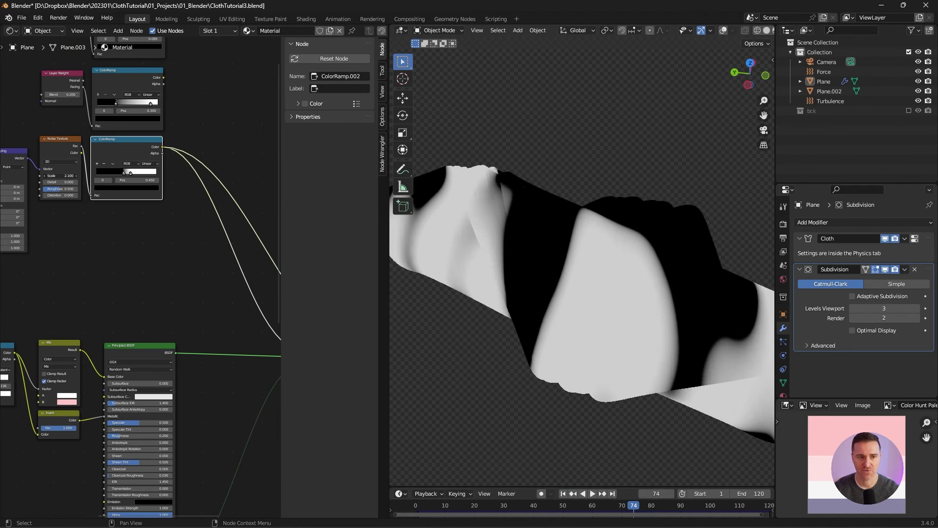
pyautogui.scroll(2, 147, 196)
pyautogui.moveTo(208, 211); pyautogui.dragTo(213, 217)
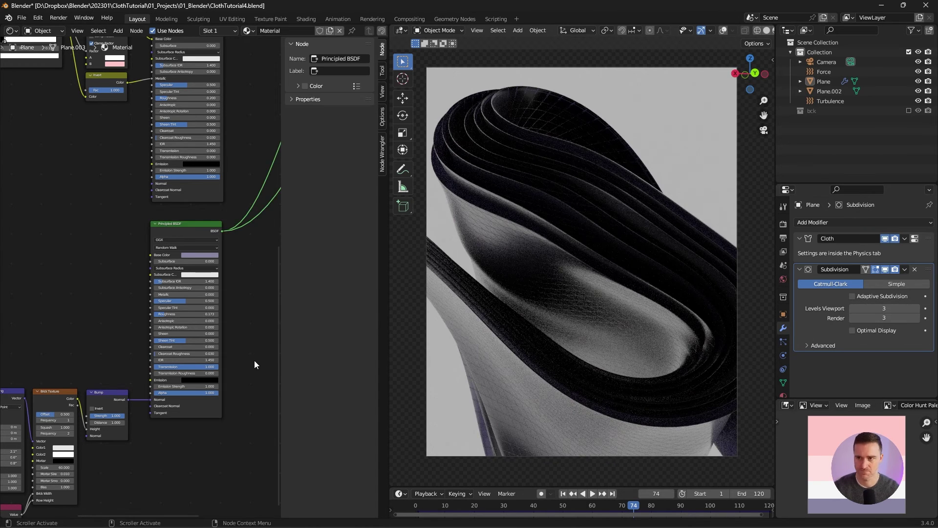
# Step: Open the World nodes and load HDR_Light_Studio_Free_HDRI_Design_13 into the Environment Texture
pyautogui.click(45, 52)
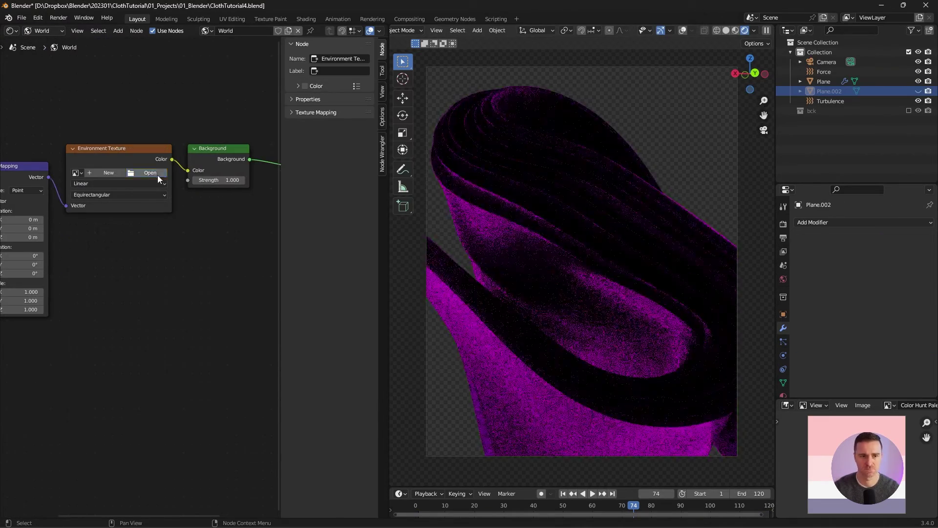
pyautogui.click(154, 173)
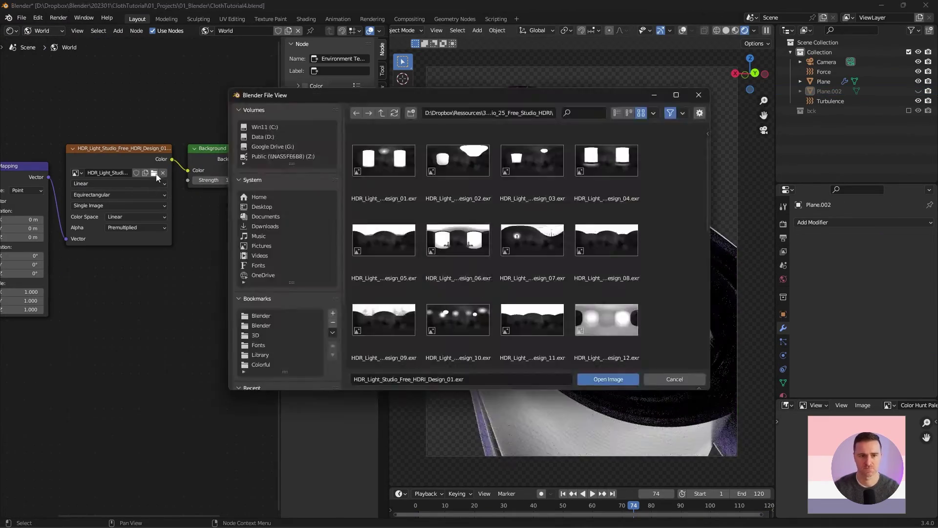
pyautogui.doubleClick(589, 324)
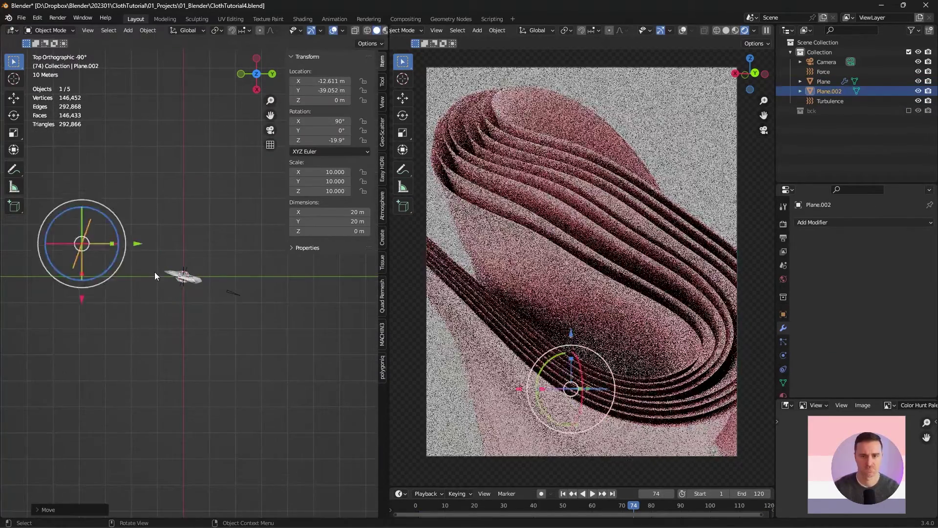
# Step: Return to the World nodes and set the Background Strength to 0.8
pyautogui.click(12, 30)
pyautogui.click(29, 115)
pyautogui.moveTo(188, 216); pyautogui.dragTo(138, 218, button='middle')
pyautogui.doubleClick(226, 177)
pyautogui.write('.8')
pyautogui.press('Return')
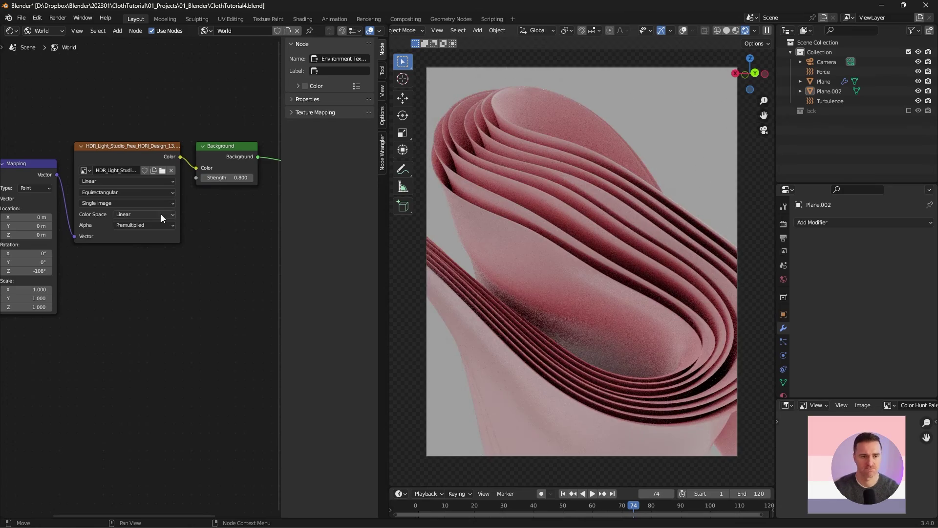
pyautogui.click(156, 214)
pyautogui.click(144, 244)
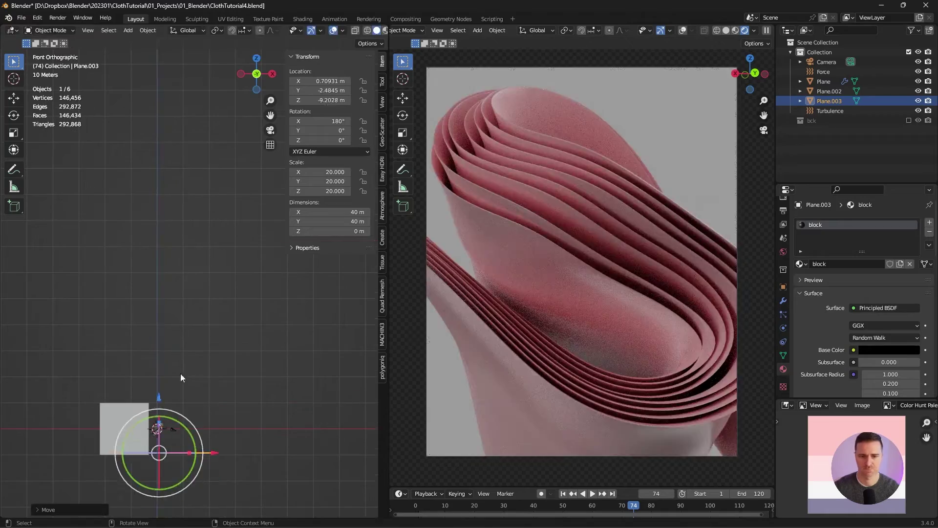
# Step: Load HDR_Light_Studio_Free_HDRI_Design_19 into the Environment Texture and set the World Mapping's Z rotation to 73.4°
pyautogui.click(12, 31)
pyautogui.click(217, 77)
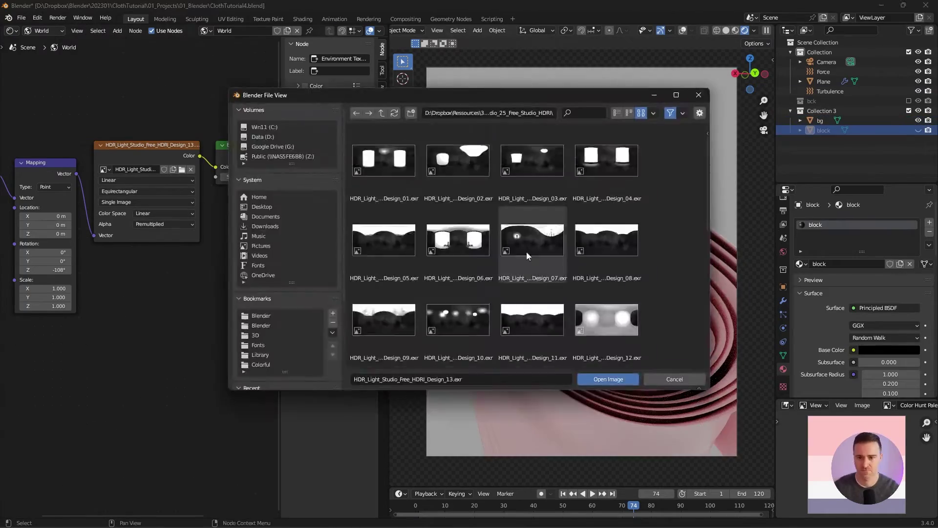
pyautogui.doubleClick(526, 251)
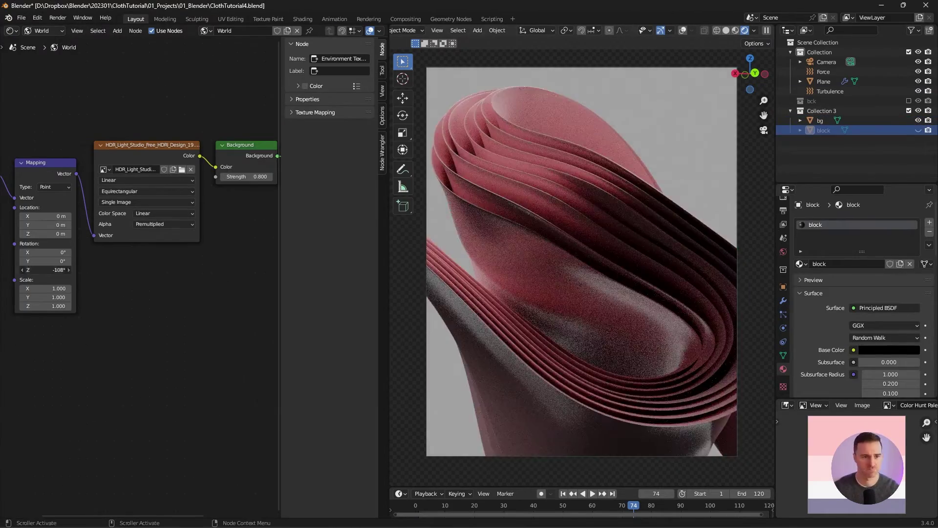
pyautogui.press('Return')
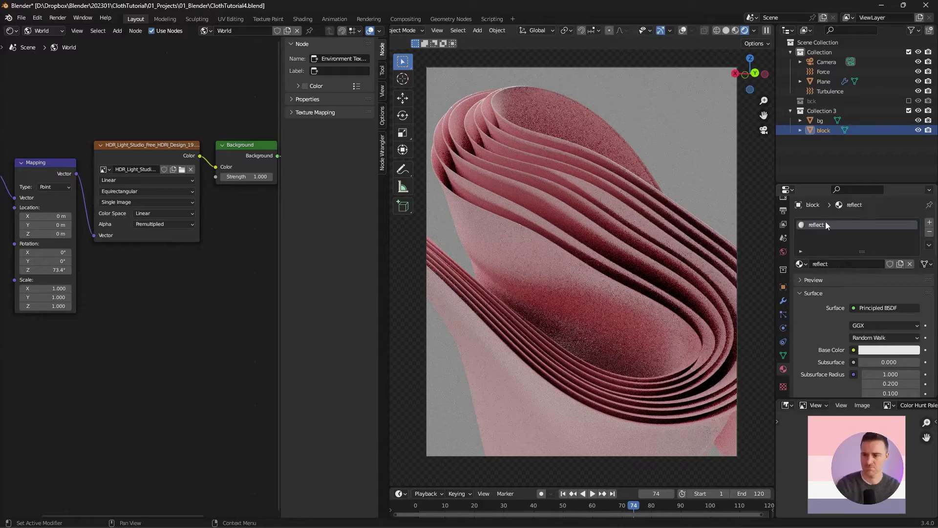
# Step: Sample the palette's light pink as the Base Color of the bg plane's material
pyautogui.click(820, 121)
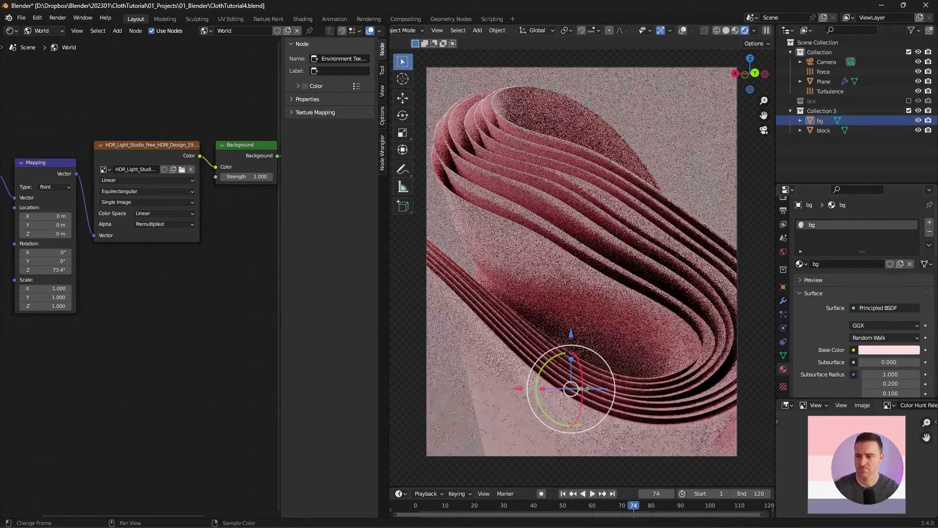
pyautogui.click(807, 163)
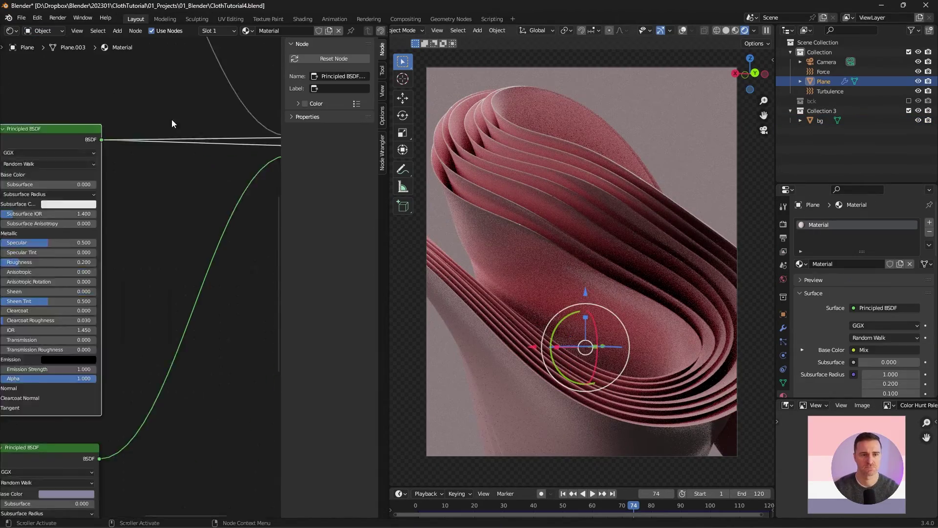
pyautogui.scroll(3, 248, 280)
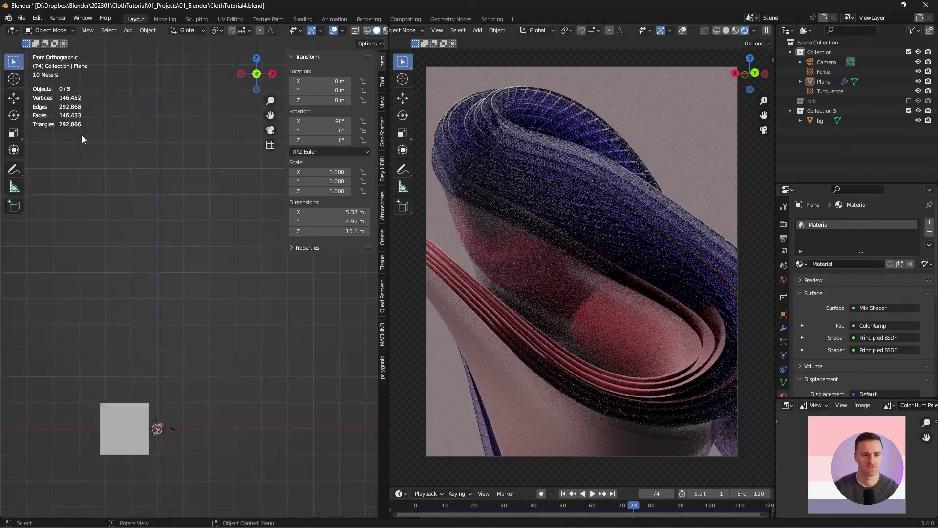
# Step: Add an area light, raise it above the cloth along Z and set its power to 5000 W
pyautogui.hotkey('shift', 'a')
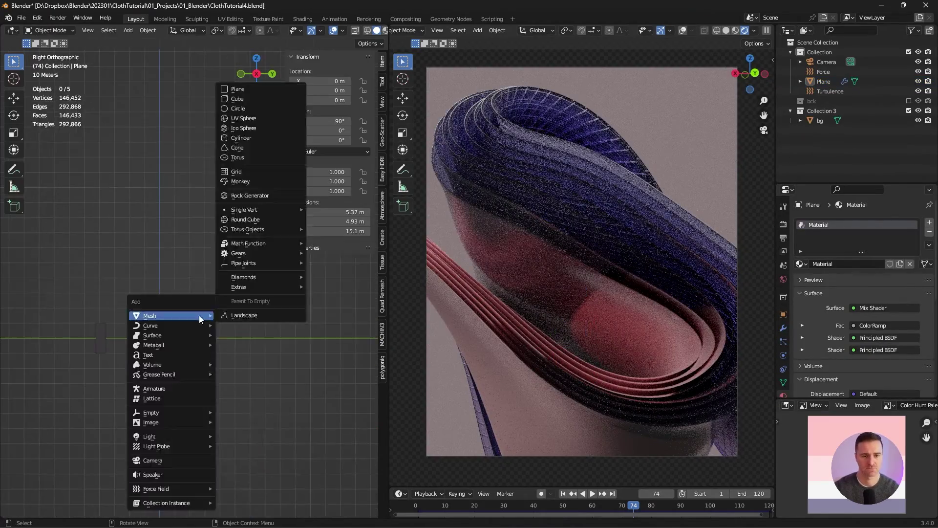
pyautogui.click(199, 315)
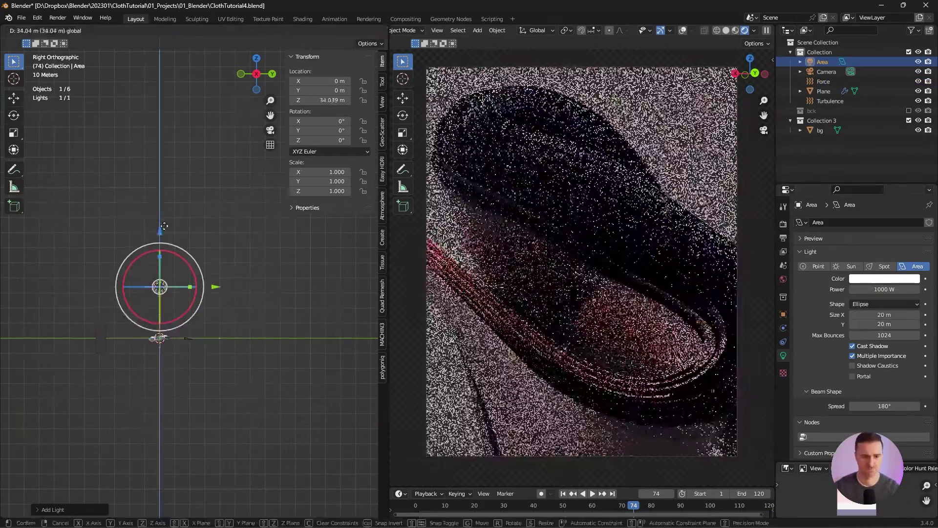
pyautogui.doubleClick(840, 289)
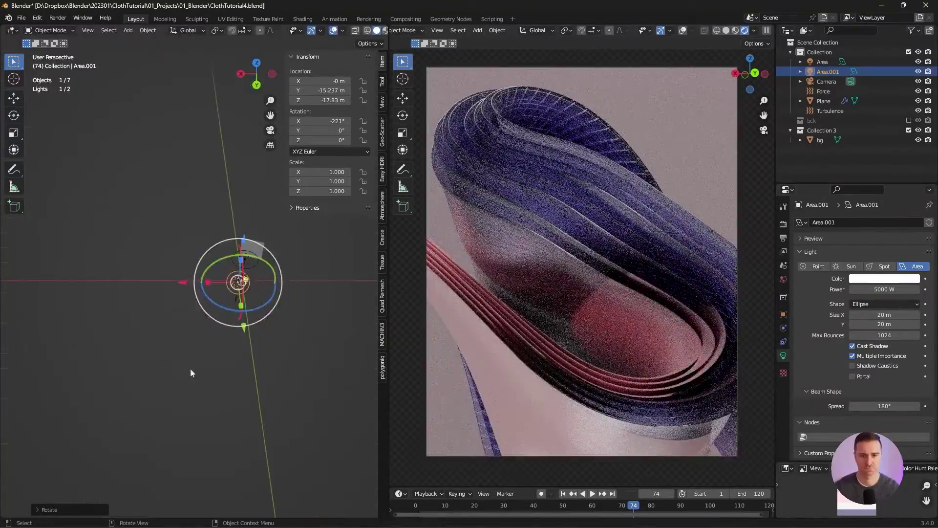
# Step: Place a duplicated 1000 W area light at about X -6.1 m, Y -18.9 m and rotate it towards the bg plane
pyautogui.moveTo(240, 361); pyautogui.dragTo(92, 401, button='middle')
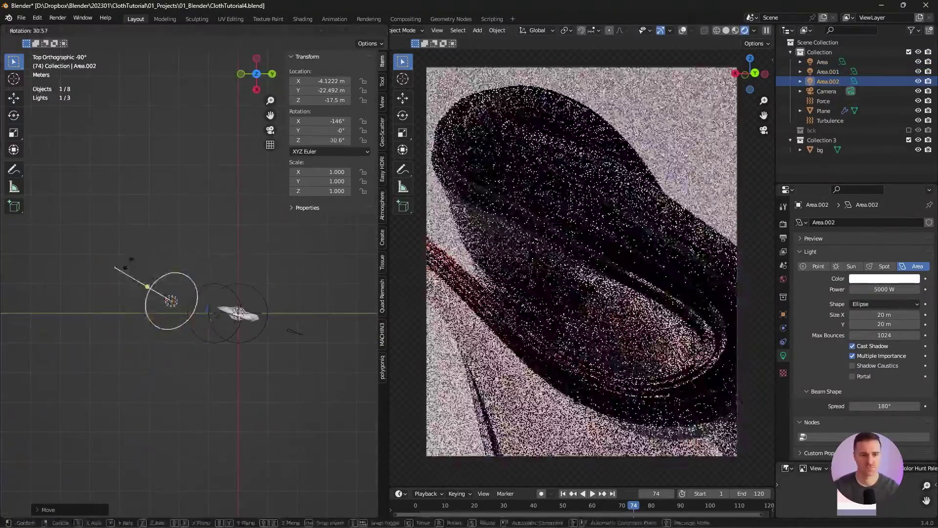
pyautogui.moveTo(273, 342); pyautogui.dragTo(304, 332, button='middle')
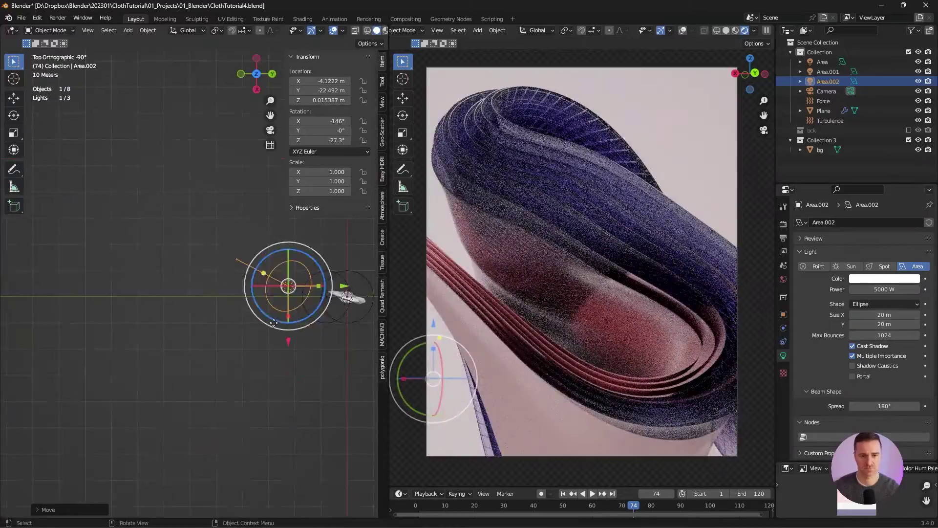
pyautogui.moveTo(288, 449); pyautogui.dragTo(281, 342, button='middle')
pyautogui.moveTo(224, 309); pyautogui.dragTo(215, 381, button='middle')
pyautogui.press('r')
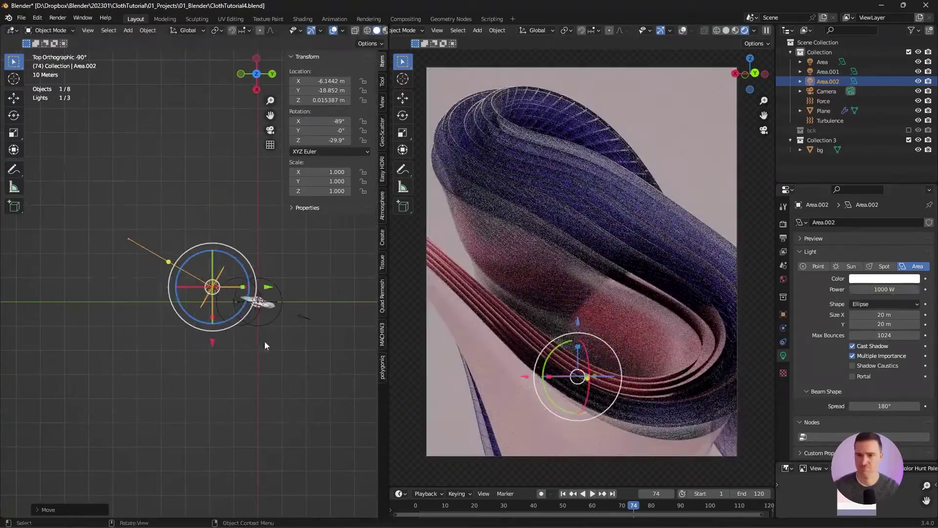
# Step: In the cloth material, make the Mix node's B colour a deeper pink and the lower Principled BSDF's Base Color white
pyautogui.click(11, 30)
pyautogui.click(37, 72)
pyautogui.moveTo(125, 143); pyautogui.dragTo(100, 148)
pyautogui.click(86, 198)
pyautogui.click(105, 274)
pyautogui.click(164, 374)
pyautogui.click(172, 315)
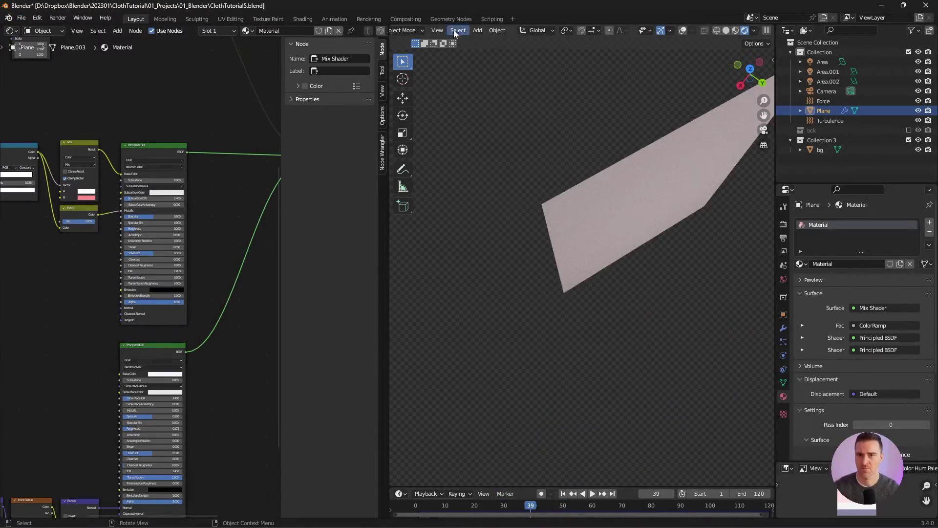
# Step: Set the timeline to frame 19 and frame a close-up of the twisted cloth
pyautogui.scroll(-5, 588, 286)
pyautogui.moveTo(566, 244); pyautogui.dragTo(587, 286, button='middle')
pyautogui.scroll(4, 588, 286)
pyautogui.moveTo(530, 506); pyautogui.dragTo(477, 506)
pyautogui.moveTo(576, 293); pyautogui.dragTo(601, 273, button='middle')
pyautogui.click(630, 324)
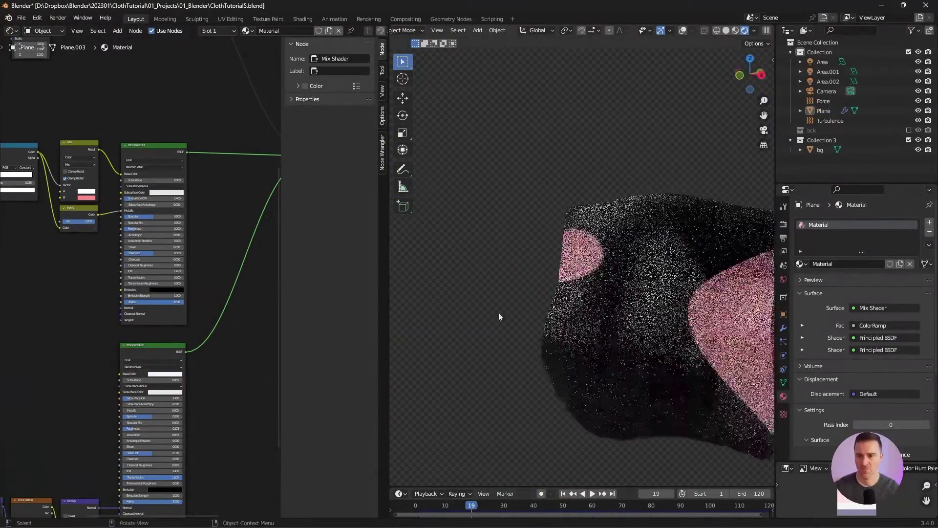
# Step: Switch to the camera view and paste the copied camera into the scene
pyautogui.press('KP_0')
pyautogui.hotkey('ctrl', 'v')
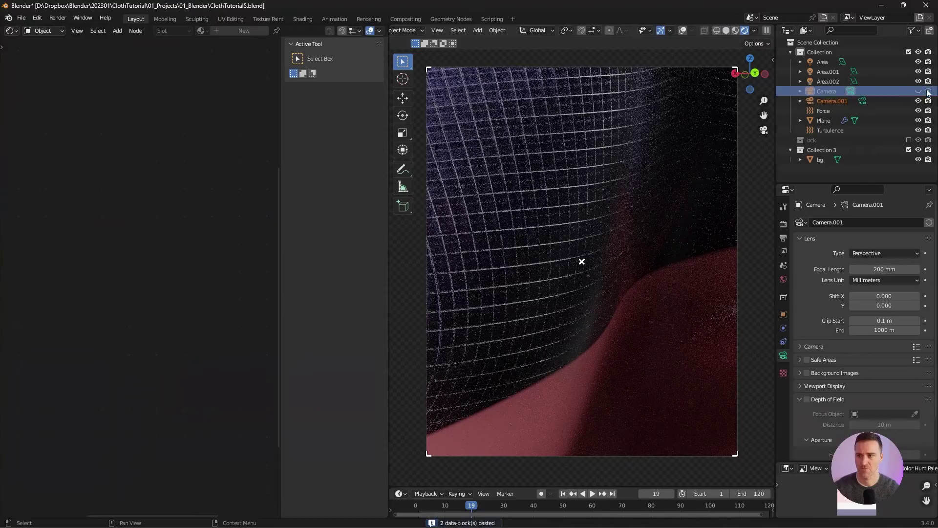
pyautogui.moveTo(633, 216); pyautogui.dragTo(604, 267, button='middle')
pyautogui.click(604, 267)
# Step: Move the three area lights into a new collection named lights
pyautogui.moveTo(228, 384); pyautogui.dragTo(386, 168, button='middle')
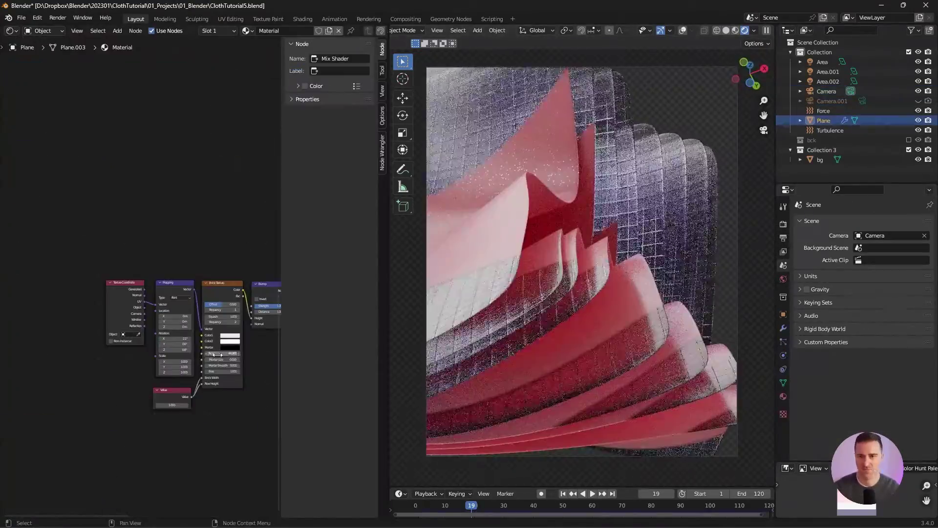
pyautogui.scroll(4, 289, 320)
pyautogui.moveTo(694, 200); pyautogui.dragTo(614, 224, button='middle')
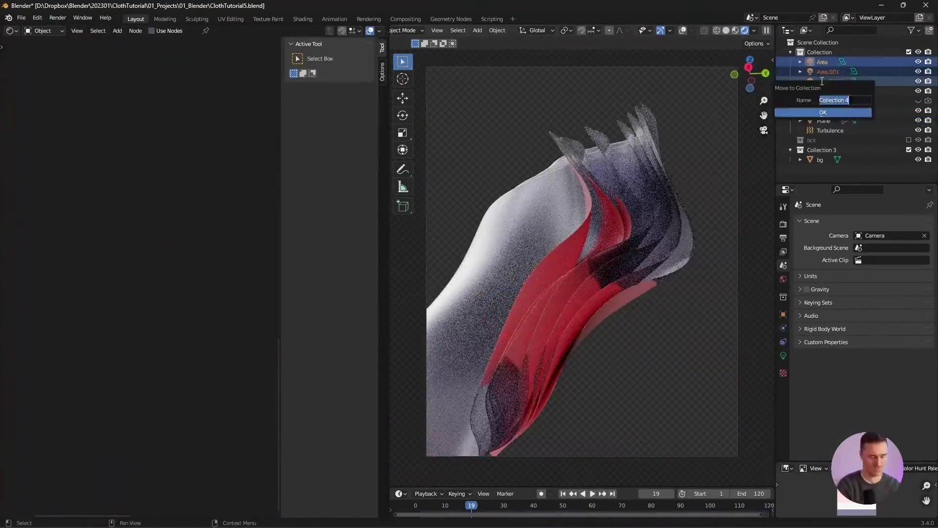
pyautogui.press('Return')
# Step: Set the timeline to frame 40 to use a different stage of the cloth simulation
pyautogui.moveTo(628, 336); pyautogui.dragTo(560, 312, button='middle')
pyautogui.scroll(6, 560, 313)
pyautogui.moveTo(551, 506); pyautogui.dragTo(530, 505)
pyautogui.moveTo(542, 322); pyautogui.dragTo(716, 281, button='middle')
pyautogui.click(534, 506)
pyautogui.click(508, 318)
# Step: Adjust the noise Mapping of the cloth material and toggle the lights collection in the view layer
pyautogui.moveTo(166, 250); pyautogui.dragTo(65, 513, button='middle')
pyautogui.moveTo(69, 192); pyautogui.dragTo(97, 192)
pyautogui.click(909, 140)
pyautogui.keyDown('shift'); pyautogui.moveTo(628, 234); pyautogui.dragTo(600, 273, button='middle'); pyautogui.keyUp('shift')
pyautogui.press('n')
pyautogui.click(437, 30)
pyautogui.moveTo(401, 273); pyautogui.dragTo(605, 254, button='middle')
pyautogui.scroll(-2, 196, 293)
# Step: Change the lower Principled BSDF's Base Color to a greyish blue
pyautogui.moveTo(220, 415); pyautogui.dragTo(163, 267, button='middle')
pyautogui.click(162, 417)
pyautogui.click(163, 417)
pyautogui.moveTo(167, 361)
pyautogui.mouseDown()
pyautogui.moveTo(159, 353)
pyautogui.moveTo(164, 358)
pyautogui.mouseUp()
pyautogui.click(162, 417)
pyautogui.moveTo(202, 444); pyautogui.dragTo(187, 367, button='middle')
# Step: Return to the camera view and save the project as the new version ClothTutorial6.blend
pyautogui.moveTo(600, 177); pyautogui.dragTo(503, 210, button='middle')
pyautogui.scroll(5, 700, 176)
pyautogui.press('KP_0')
pyautogui.click(21, 17)
pyautogui.click(43, 95)
pyautogui.click(561, 372)
pyautogui.click(601, 373)
# Step: Reframe the folded cloth and change the noise Mapping's X location to shift the two-material mask
pyautogui.moveTo(586, 274); pyautogui.dragTo(771, 198, button='middle')
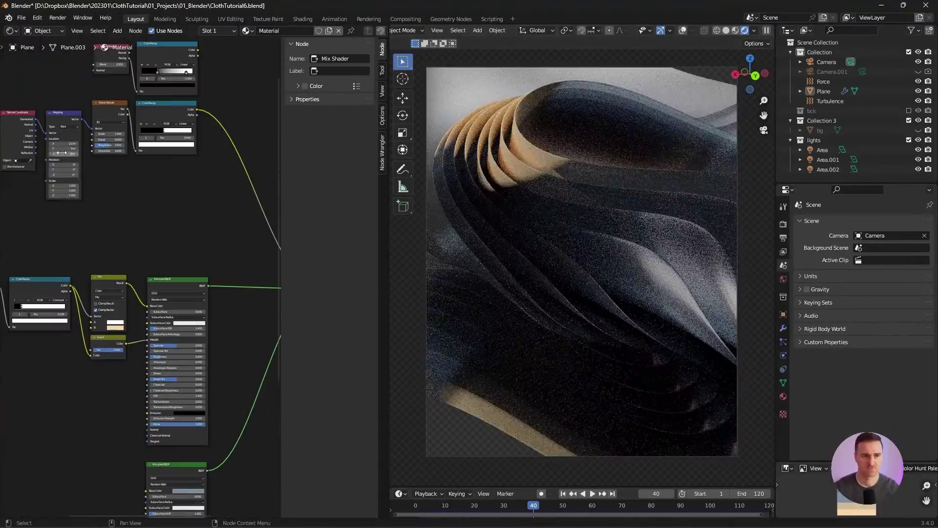
pyautogui.moveTo(537, 205); pyautogui.dragTo(571, 371, button='middle')
pyautogui.moveTo(64, 144); pyautogui.dragTo(55, 144)
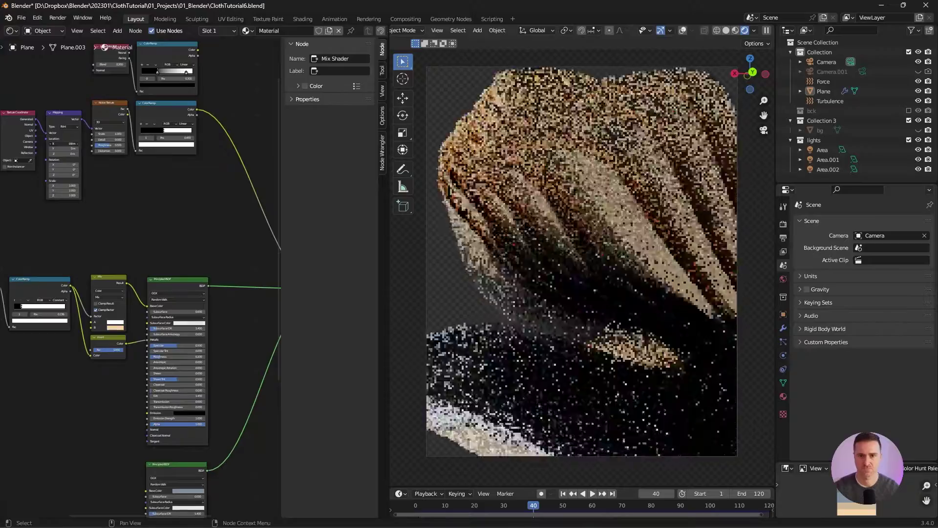
# Step: Move the bg plane to about X -7 m, Y -26.8 m and sample the palette's tan as its Base Color
pyautogui.click(12, 30)
pyautogui.click(29, 55)
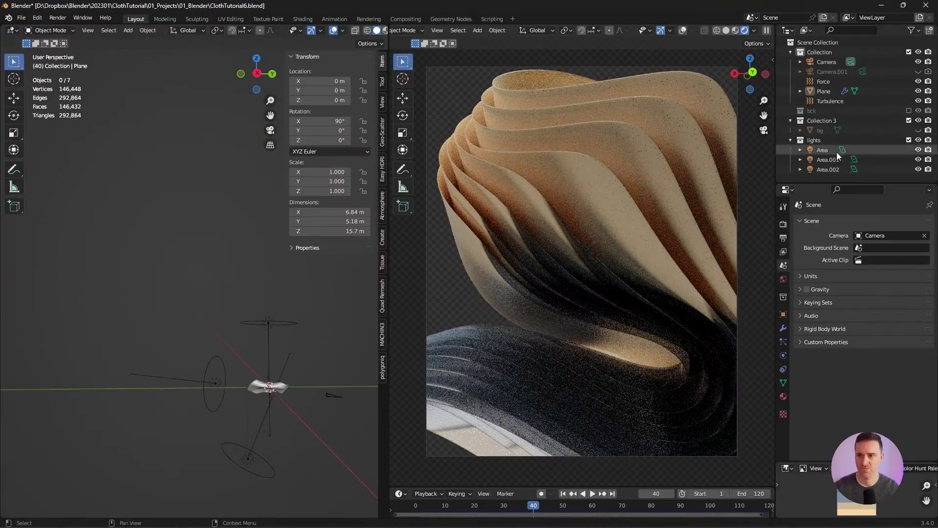
pyautogui.keyDown('alt'); pyautogui.moveTo(186, 412); pyautogui.dragTo(218, 324, button='middle'); pyautogui.keyUp('alt')
pyautogui.press('g')
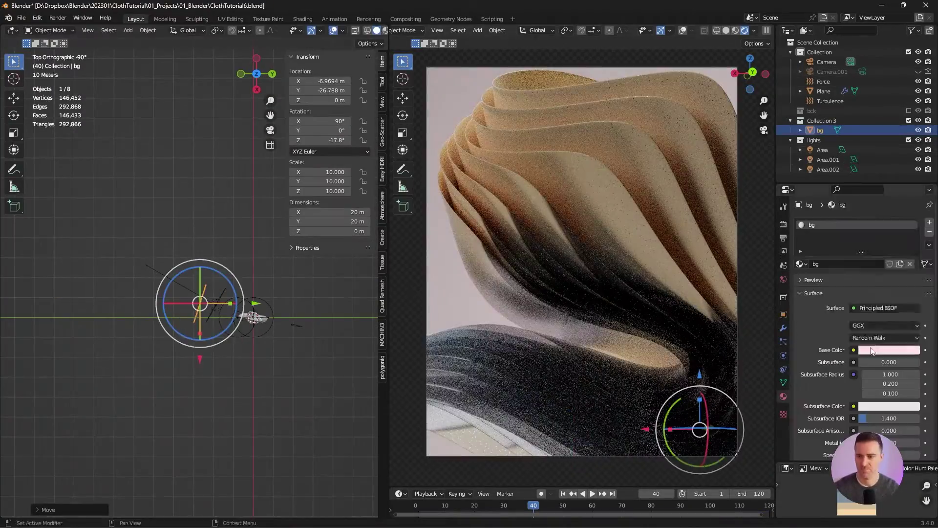
pyautogui.press('e')
pyautogui.click(857, 510)
# Step: Try to move, rotate and scale down the second area light, Area.001, beside the cloth
pyautogui.click(142, 384)
pyautogui.keyDown('alt'); pyautogui.moveTo(143, 384); pyautogui.dragTo(147, 333, button='middle'); pyautogui.keyUp('alt')
pyautogui.click(236, 419)
pyautogui.press('g')
pyautogui.keyDown('alt'); pyautogui.moveTo(149, 403); pyautogui.dragTo(151, 449, button='middle'); pyautogui.keyUp('alt')
pyautogui.scroll(4, 313, 275)
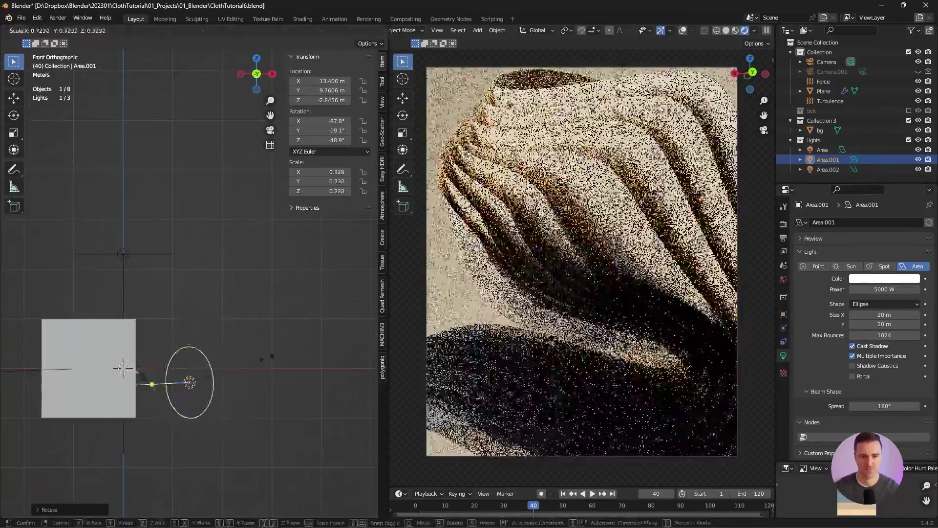
pyautogui.moveTo(244, 313); pyautogui.dragTo(252, 300, button='middle')
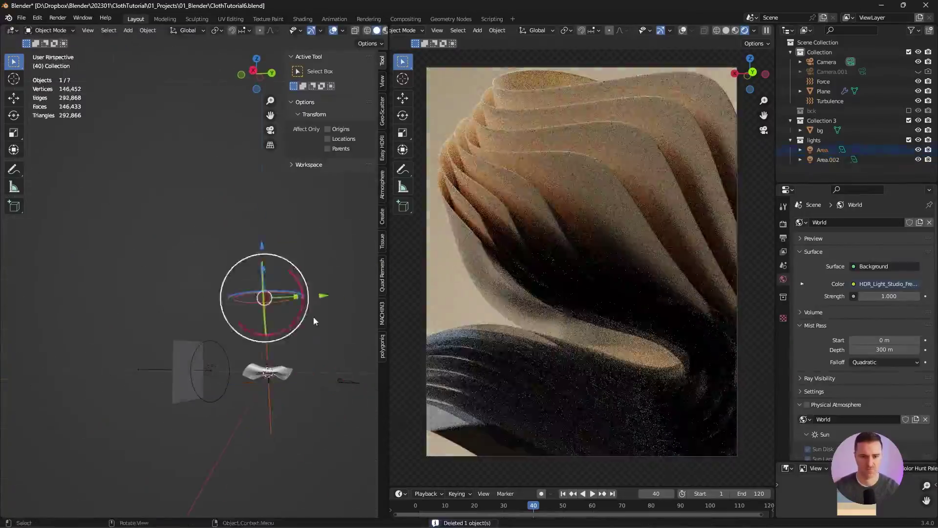
# Step: Place a scaled-down 2000 W area light beside the cloth at about X 3.1 m, Y 6.1 m, Z -3.7 m
pyautogui.press('r')
pyautogui.press('g')
pyautogui.click(245, 341)
pyautogui.moveTo(246, 340); pyautogui.dragTo(257, 456, button='middle')
pyautogui.press('g')
pyautogui.moveTo(257, 391); pyautogui.dragTo(232, 325, button='middle')
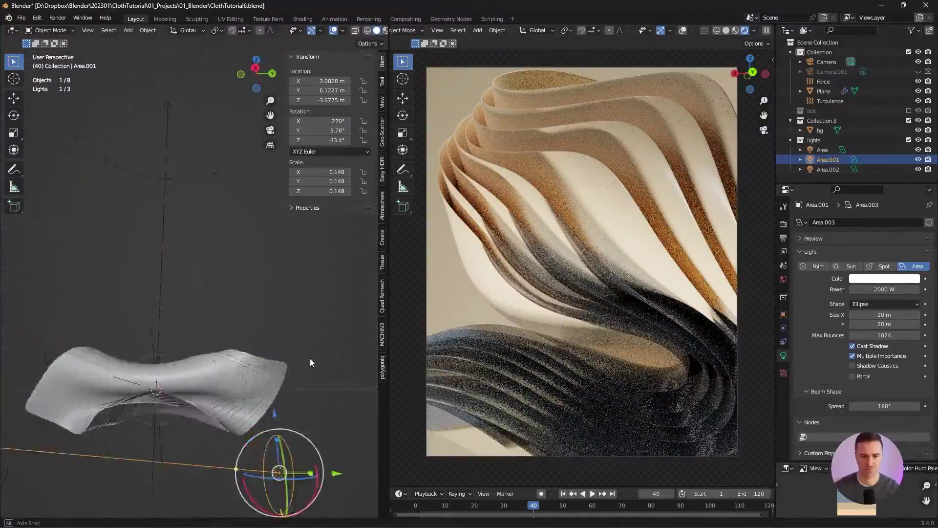
# Step: Refine the rotation and position of the small area light beside the cloth
pyautogui.moveTo(310, 362); pyautogui.dragTo(231, 410, button='middle')
pyautogui.press('r')
pyautogui.click(303, 252)
pyautogui.press('g')
pyautogui.click(247, 293)
pyautogui.press('r')
pyautogui.click(249, 283)
pyautogui.press('g')
pyautogui.click(266, 286)
# Step: Resize an area light and readjust its angle and placement around the cloth
pyautogui.press('s')
pyautogui.click(263, 312)
pyautogui.press('r')
pyautogui.press('g')
pyautogui.press('r')
pyautogui.press('g')
pyautogui.click(206, 309)
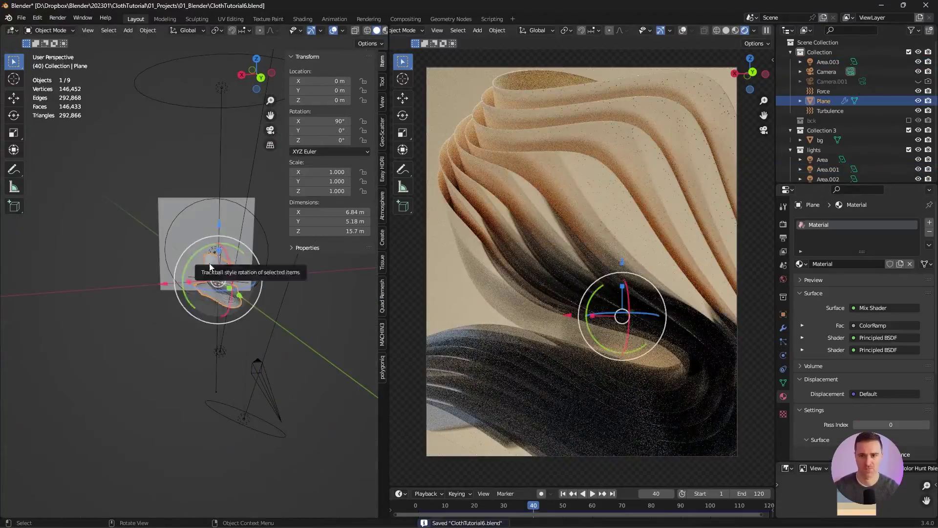
# Step: Set the timeline to frame 53 and save an incremented copy of the file as ClothTutorial8.blend
pyautogui.click(532, 506)
pyautogui.moveTo(531, 508); pyautogui.dragTo(553, 508)
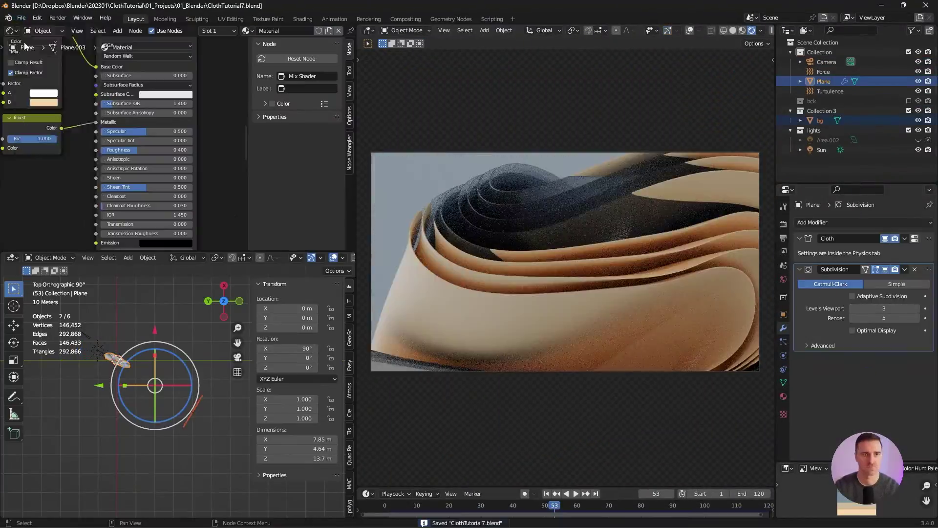
pyautogui.hotkey('ctrl', 'shift', 's')
pyautogui.press('KP_Add')
pyautogui.press('Return')
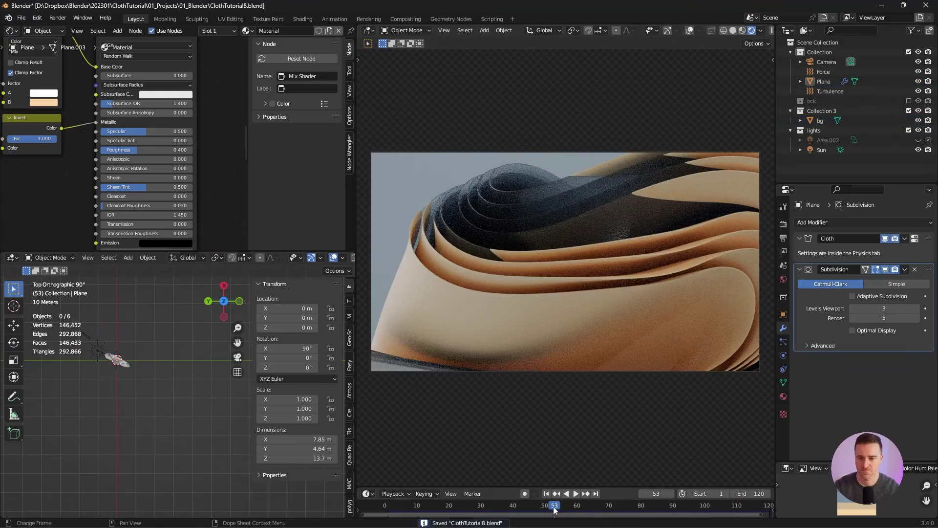
# Step: Set the timeline to frame 43 and reframe the camera view on the cloth's edge
pyautogui.moveTo(554, 509); pyautogui.dragTo(522, 508)
pyautogui.moveTo(582, 248); pyautogui.dragTo(498, 235, button='middle')
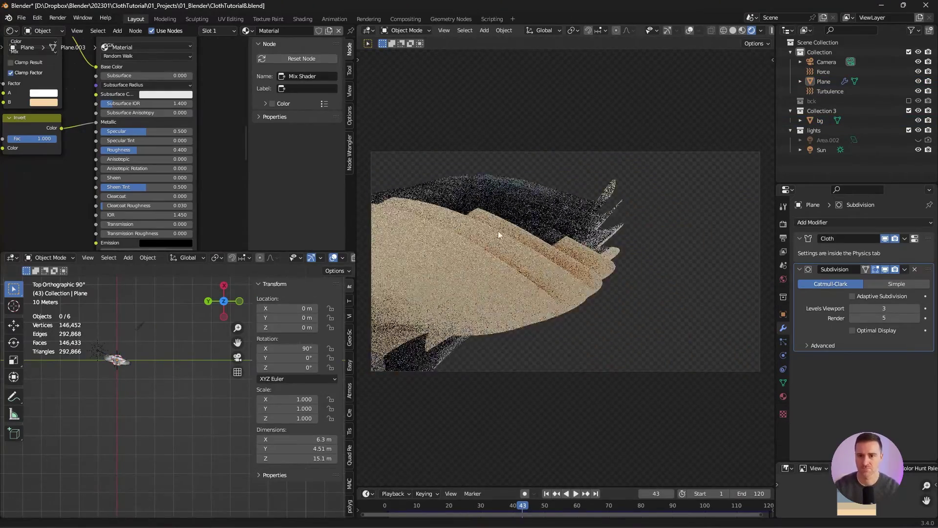
# Step: Try a noise texture scale of 2 with the mapping's X location at about -3.9 m in the cloth material
pyautogui.click(116, 360)
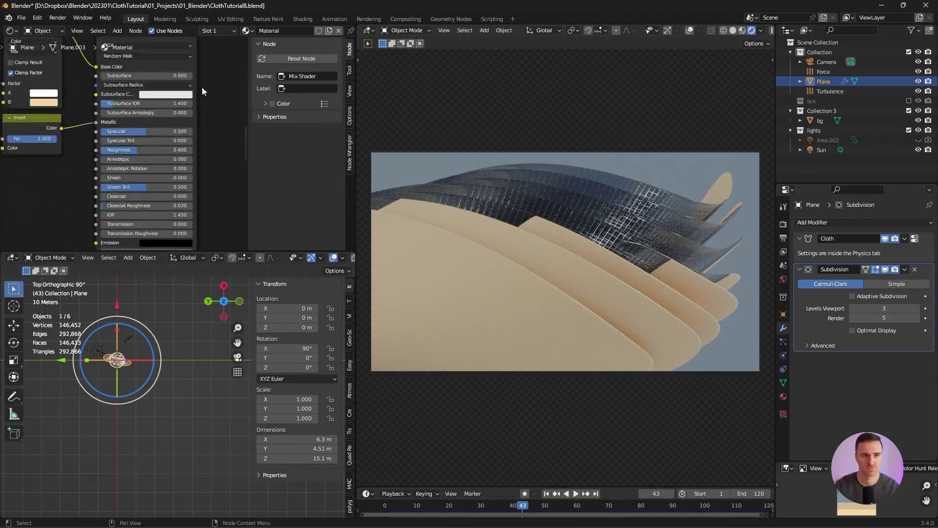
pyautogui.moveTo(202, 92); pyautogui.dragTo(148, 180, button='middle')
pyautogui.moveTo(87, 141)
pyautogui.mouseDown()
pyautogui.moveTo(120, 142)
pyautogui.moveTo(70, 141)
pyautogui.mouseUp()
pyautogui.moveTo(171, 126); pyautogui.dragTo(184, 125)
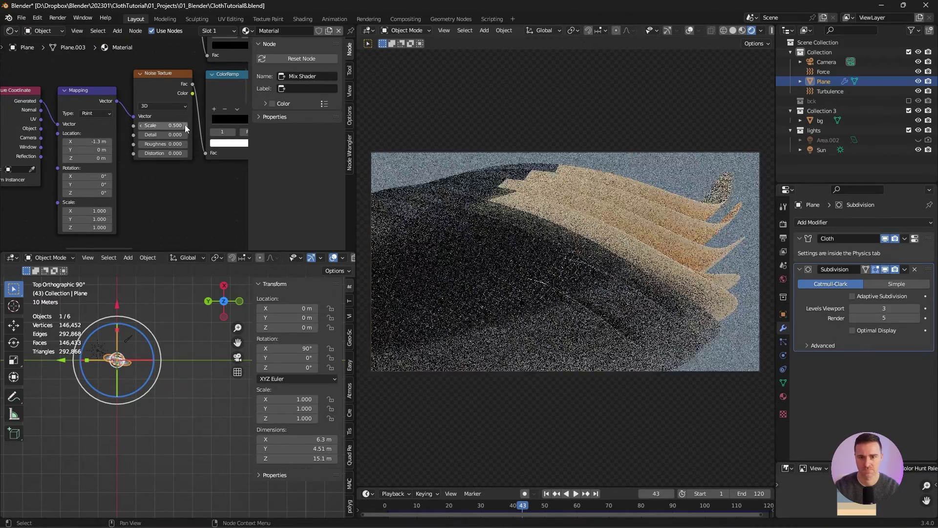
pyautogui.moveTo(108, 141); pyautogui.dragTo(78, 142)
pyautogui.doubleClick(162, 126)
pyautogui.write('2')
pyautogui.press('Return')
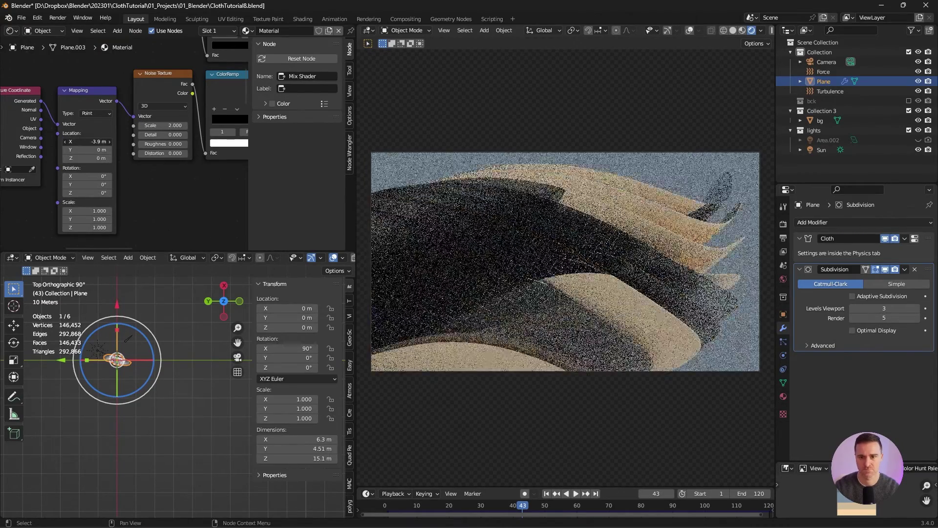
# Step: Undo the last noise texture scale and mapping changes in the cloth material
pyautogui.scroll(-5, 160, 165)
pyautogui.moveTo(181, 211); pyautogui.dragTo(98, 41, button='middle')
pyautogui.moveTo(171, 115); pyautogui.dragTo(188, 115)
pyautogui.moveTo(97, 42); pyautogui.dragTo(133, 169, button='middle')
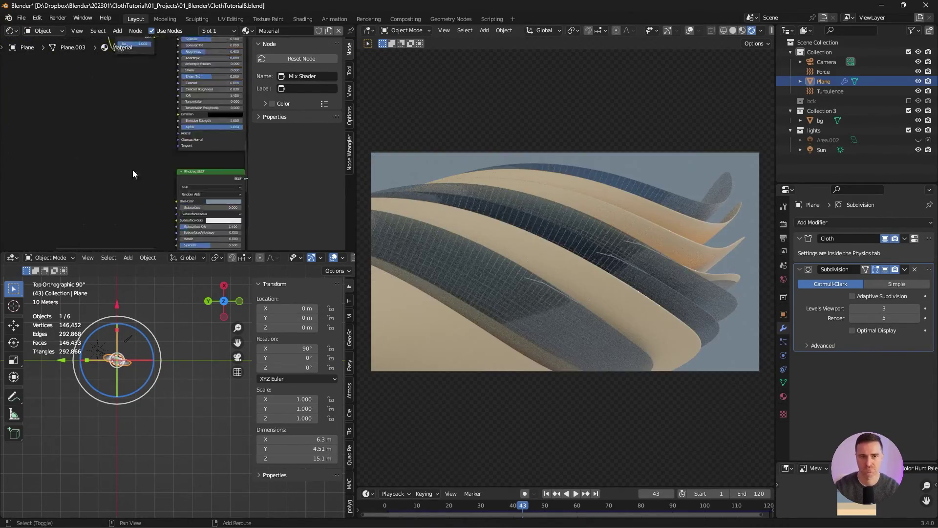
pyautogui.moveTo(63, 147); pyautogui.dragTo(134, 171, button='middle')
pyautogui.scroll(3, 134, 171)
pyautogui.moveTo(81, 46); pyautogui.dragTo(69, 92, button='middle')
pyautogui.hotkey('ctrl', 'z')
pyautogui.hotkey('ctrl', 'z')
pyautogui.hotkey('ctrl', 'z')
# Step: Rotate the noise texture mapping to about 25.7° around X, then adjust its X location and Y rotation
pyautogui.moveTo(74, 205); pyautogui.dragTo(93, 206)
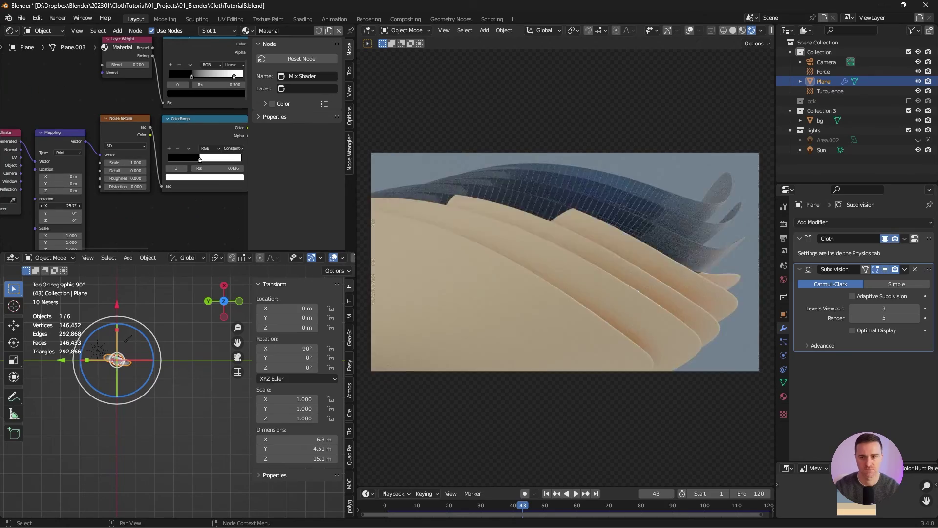
pyautogui.moveTo(60, 177); pyautogui.dragTo(71, 176)
pyautogui.moveTo(60, 213); pyautogui.dragTo(75, 213)
# Step: Set the bg backdrop's base color to a color sampled from the palette image
pyautogui.click(820, 120)
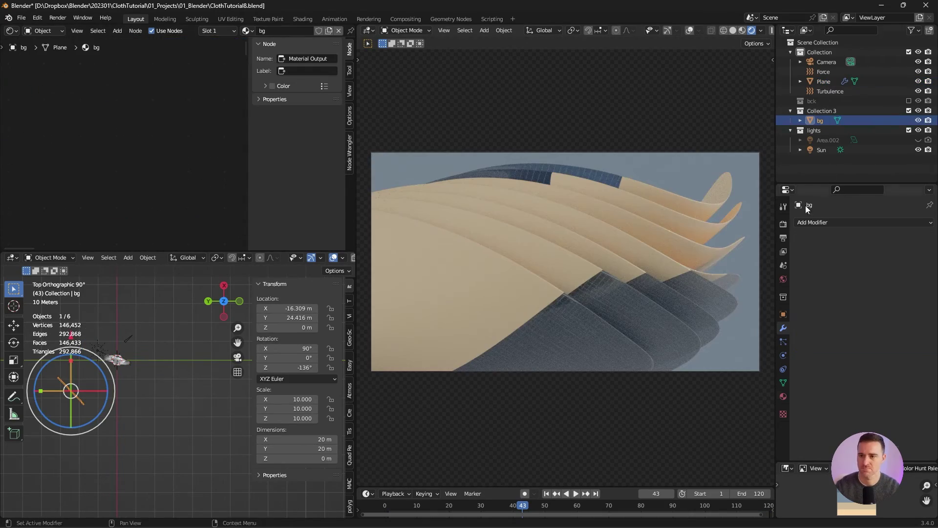
pyautogui.click(783, 396)
pyautogui.hotkey('ctrl', 'v')
pyautogui.click(908, 350)
pyautogui.click(912, 305)
pyautogui.click(848, 512)
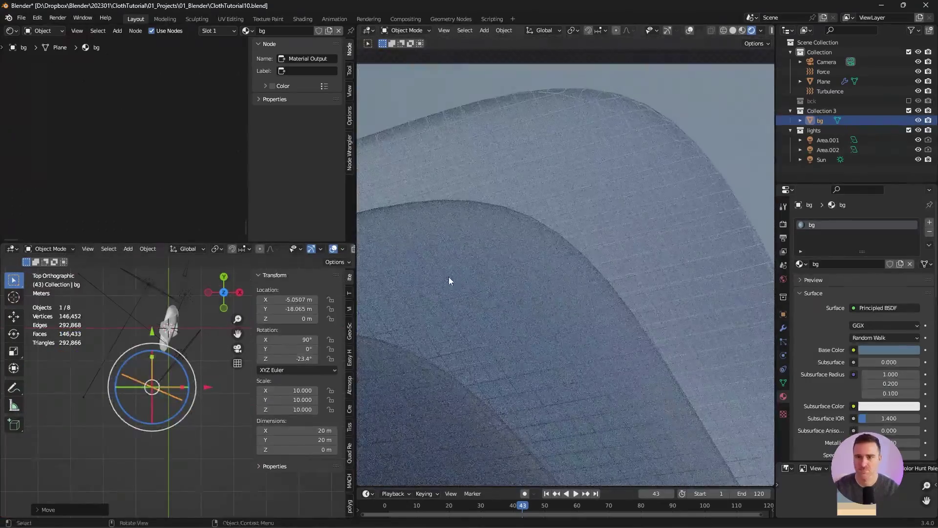
# Step: Set the cloth's brick texture mapping to about 6.2° rotation around X and save ClothTutorial10.blend
pyautogui.click(450, 278)
pyautogui.moveTo(40, 175); pyautogui.dragTo(71, 193, button='middle')
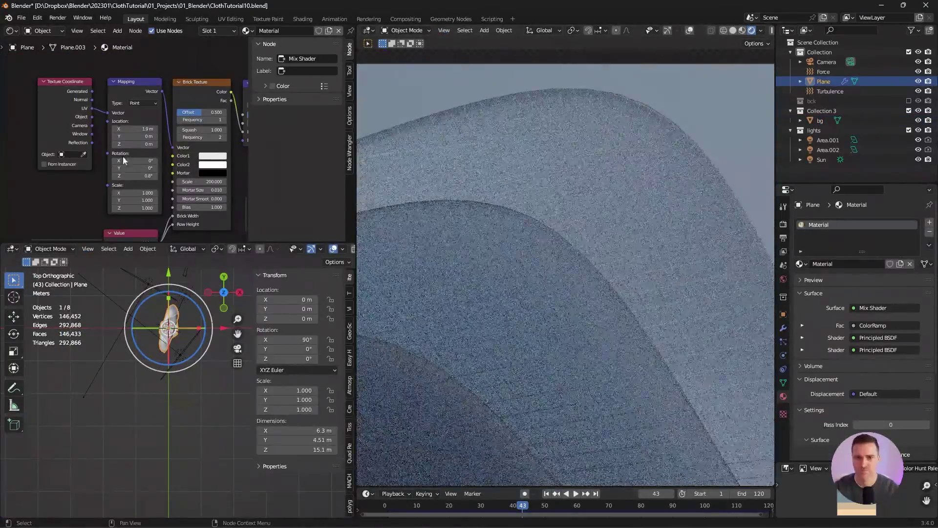
pyautogui.moveTo(123, 160); pyautogui.dragTo(135, 161)
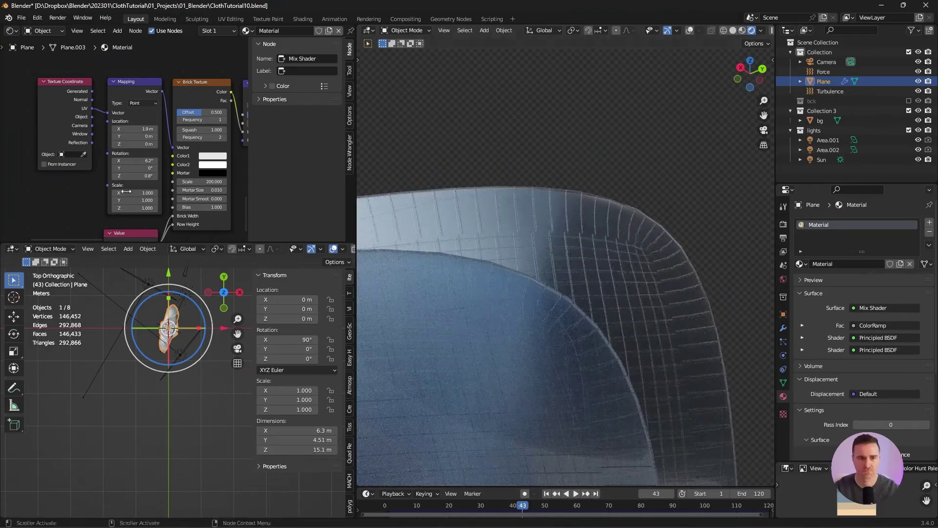
pyautogui.moveTo(64, 49); pyautogui.dragTo(82, 74)
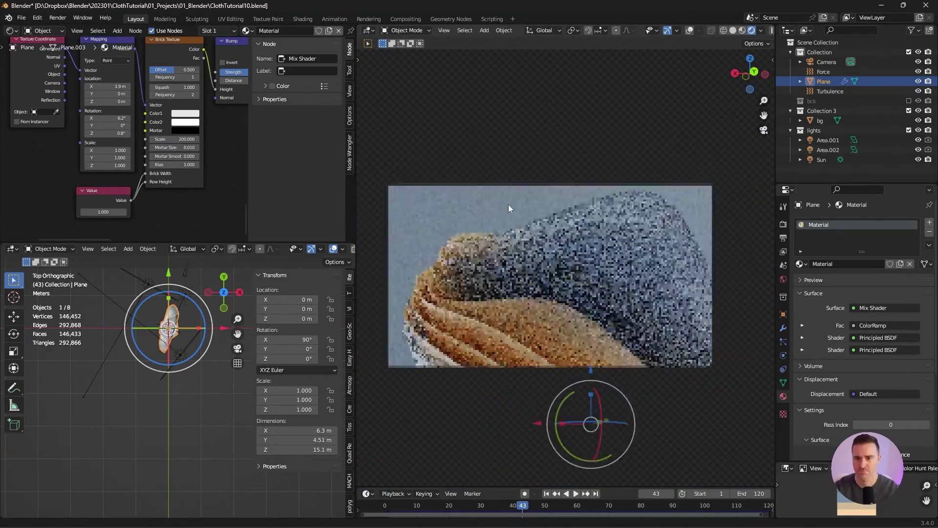
pyautogui.hotkey('ctrl', 's')
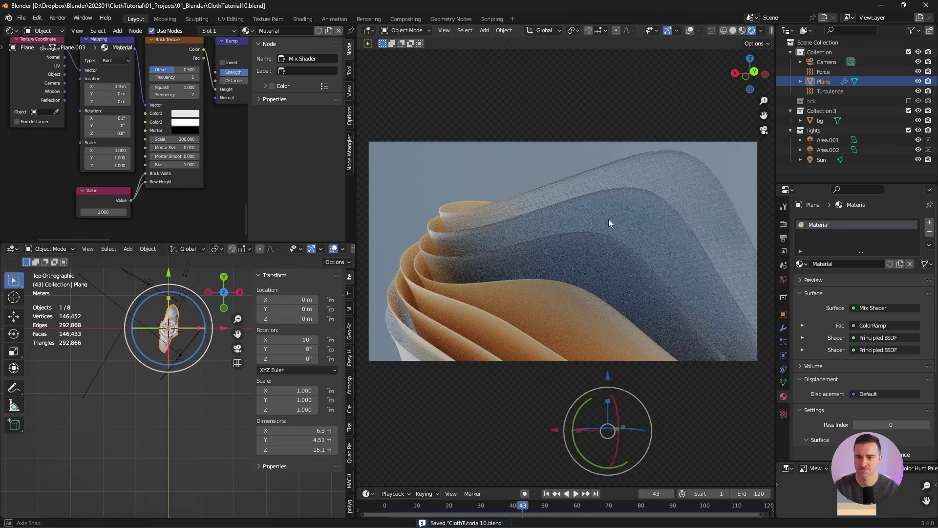